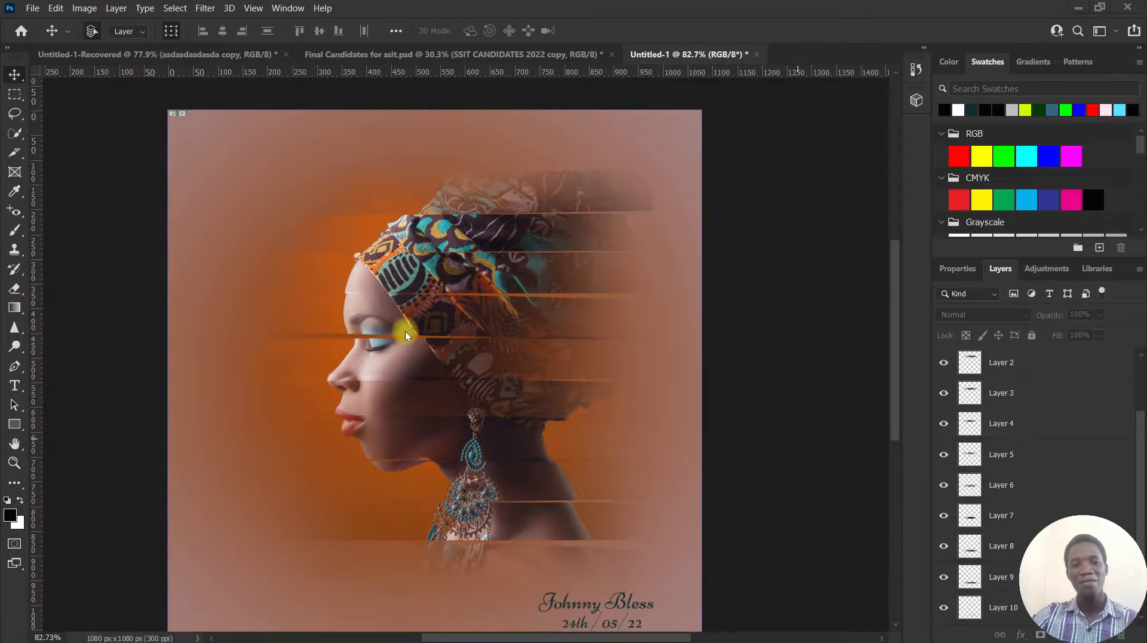
scroll(399, 315, up, 3)
scroll(399, 315, down, 1)
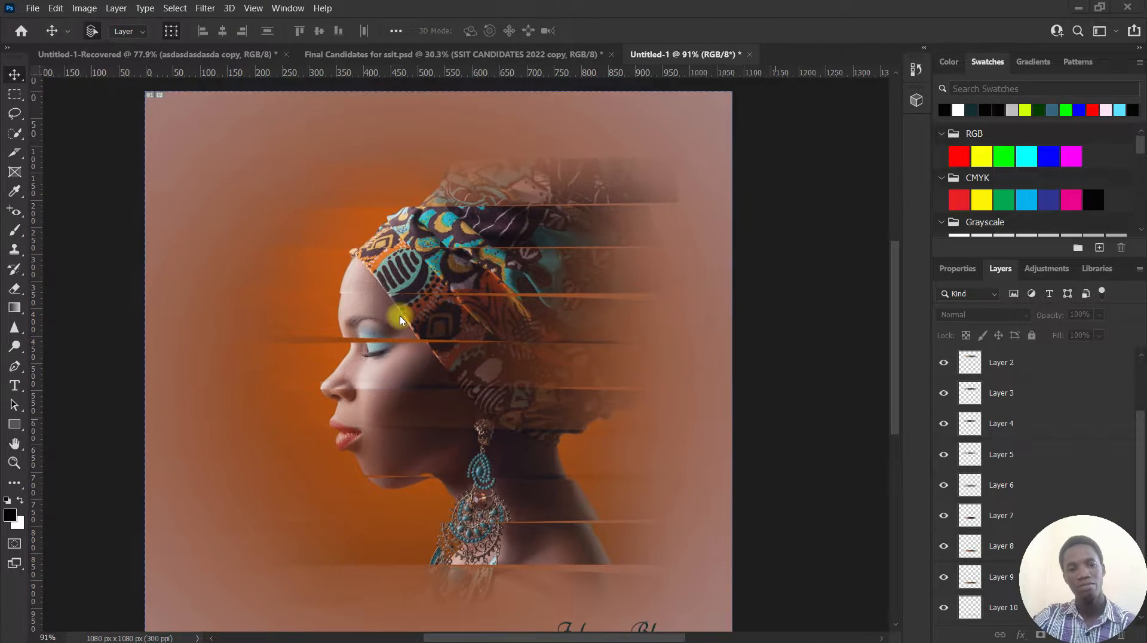
scroll(411, 386, down, 1)
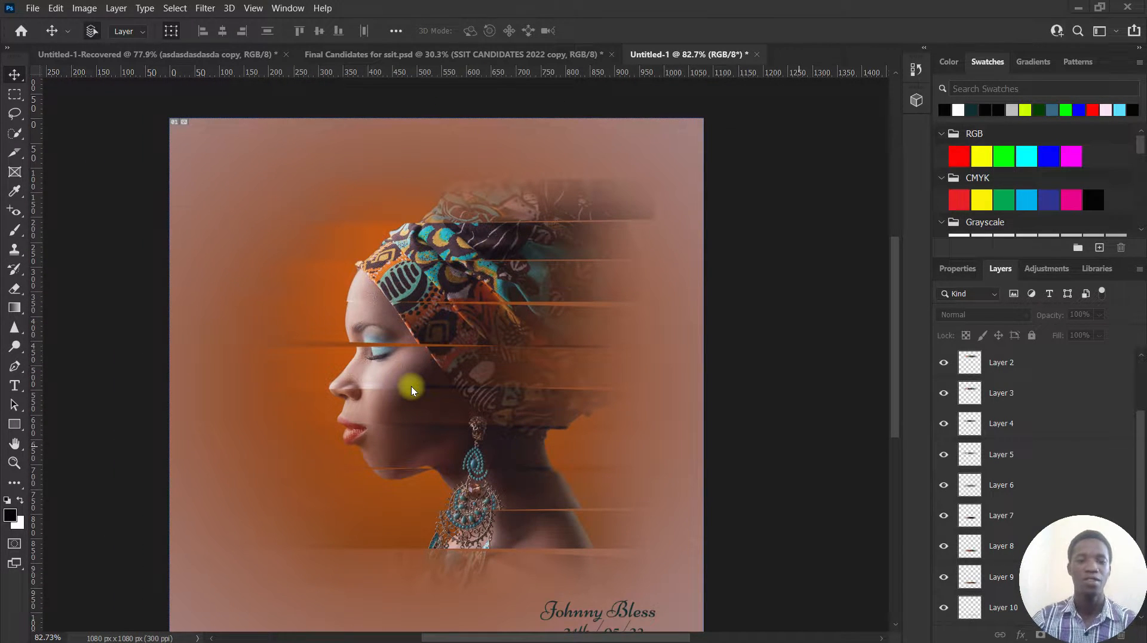
scroll(293, 421, down, 2)
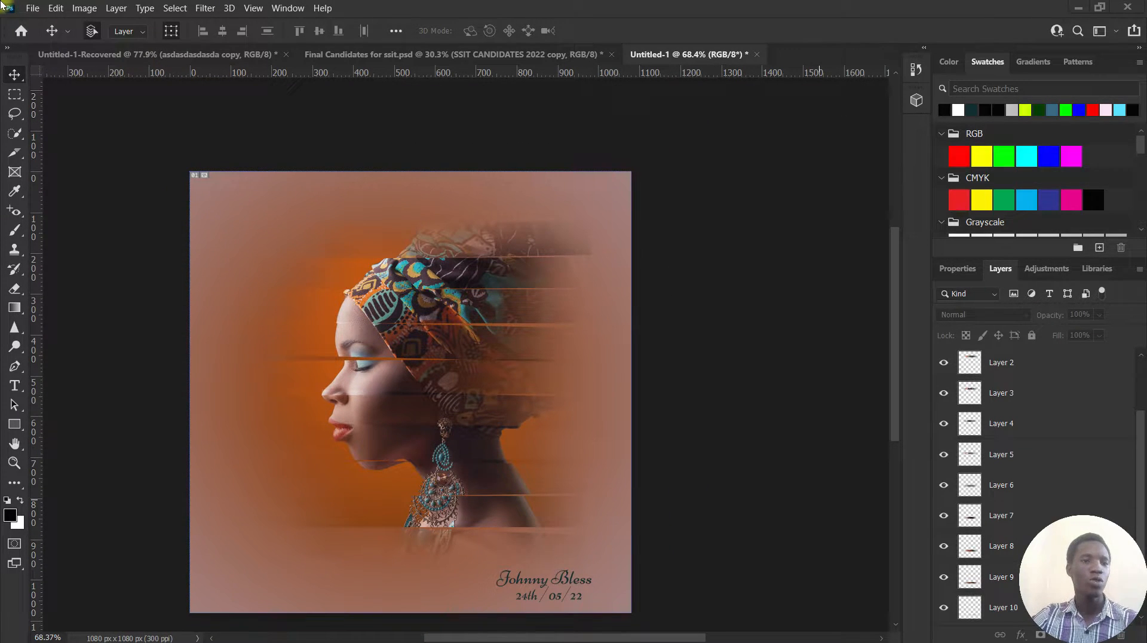
- Create a new 1080 x 1080 px document at 300 ppi in RGB Color with a white background
click(31, 11)
click(45, 21)
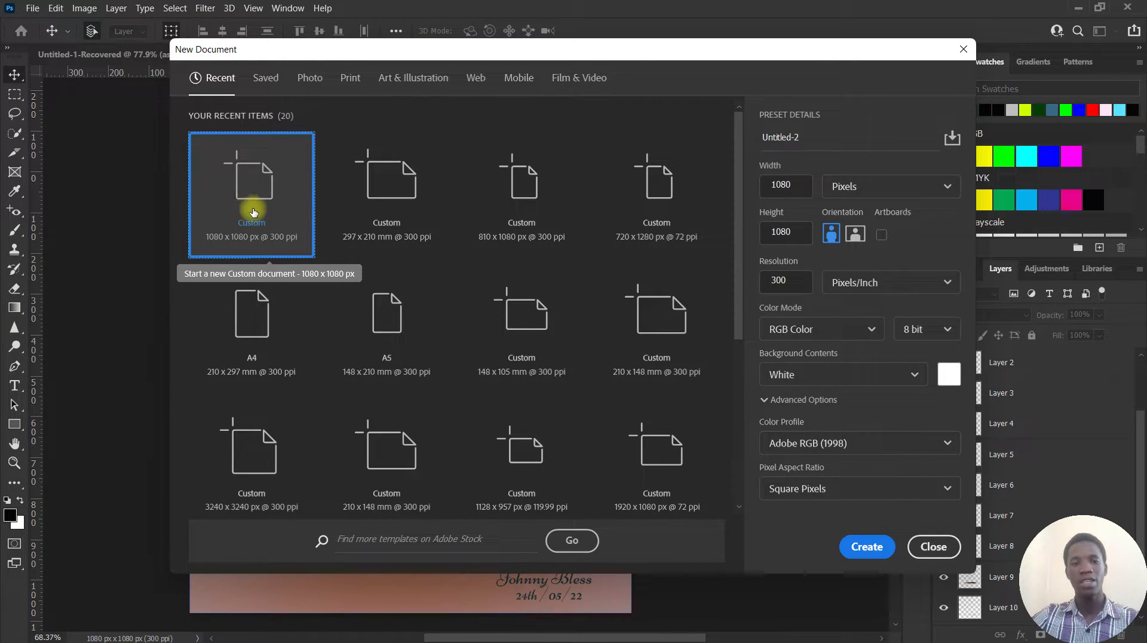
click(881, 545)
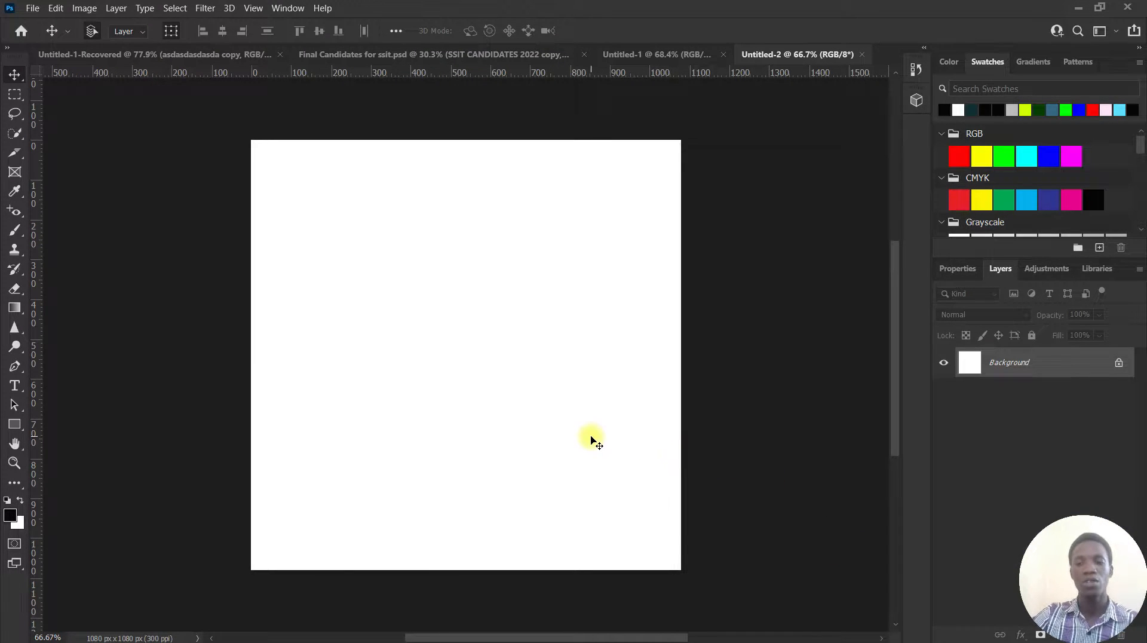
- Place the Juluv template image from the Downloads folder in File Explorer onto the blank canvas and commit it
key(alt+Tab)
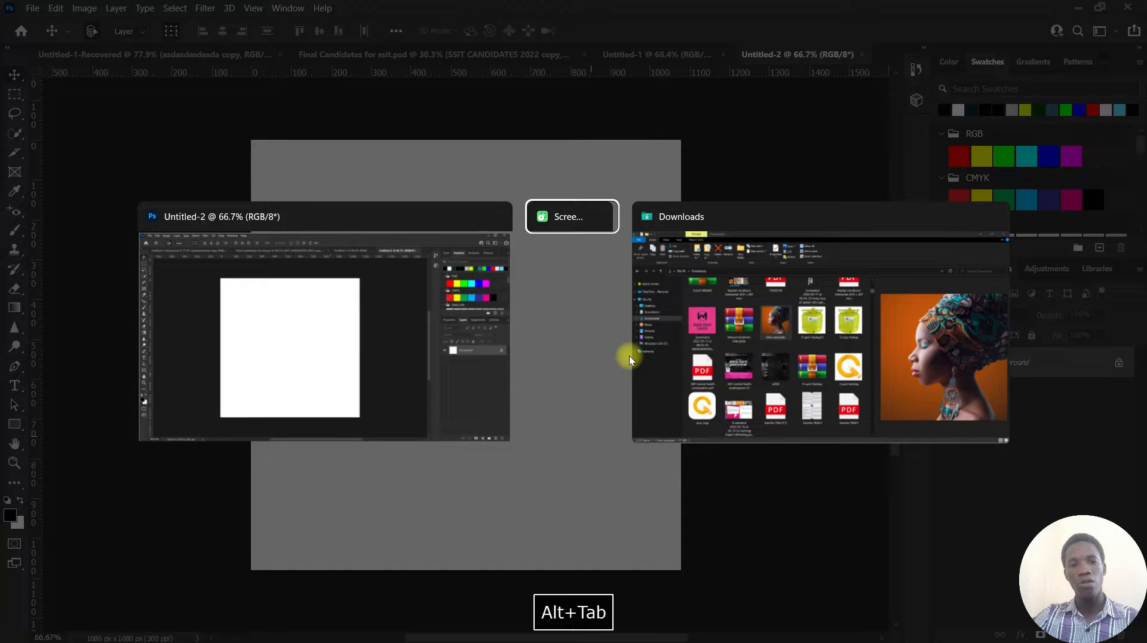
click(836, 324)
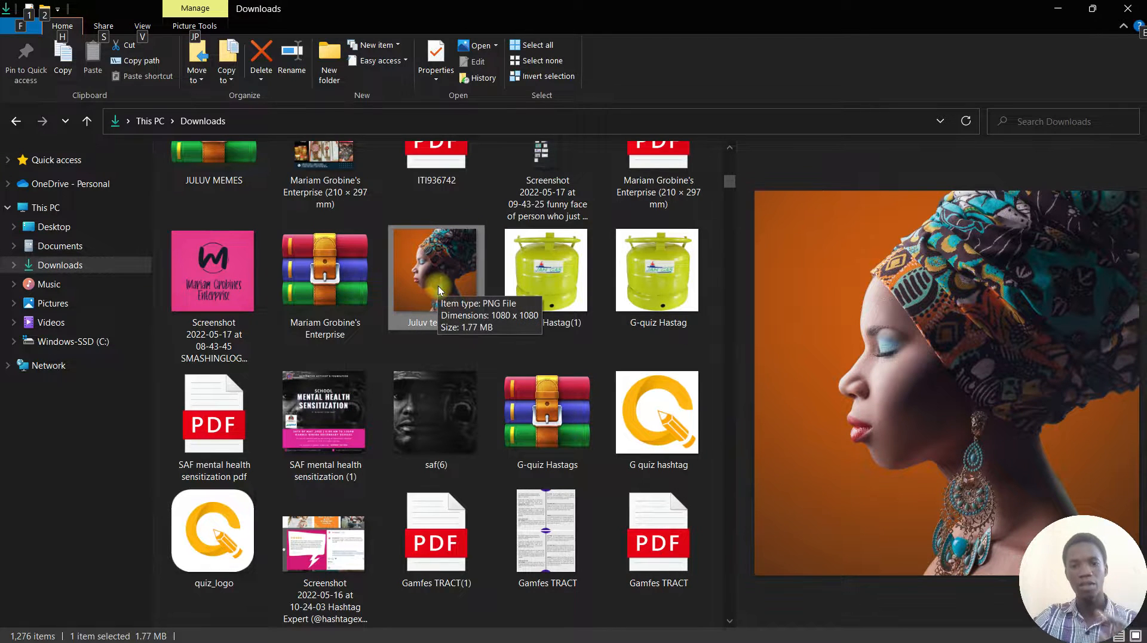
drag(451, 282, 582, 320)
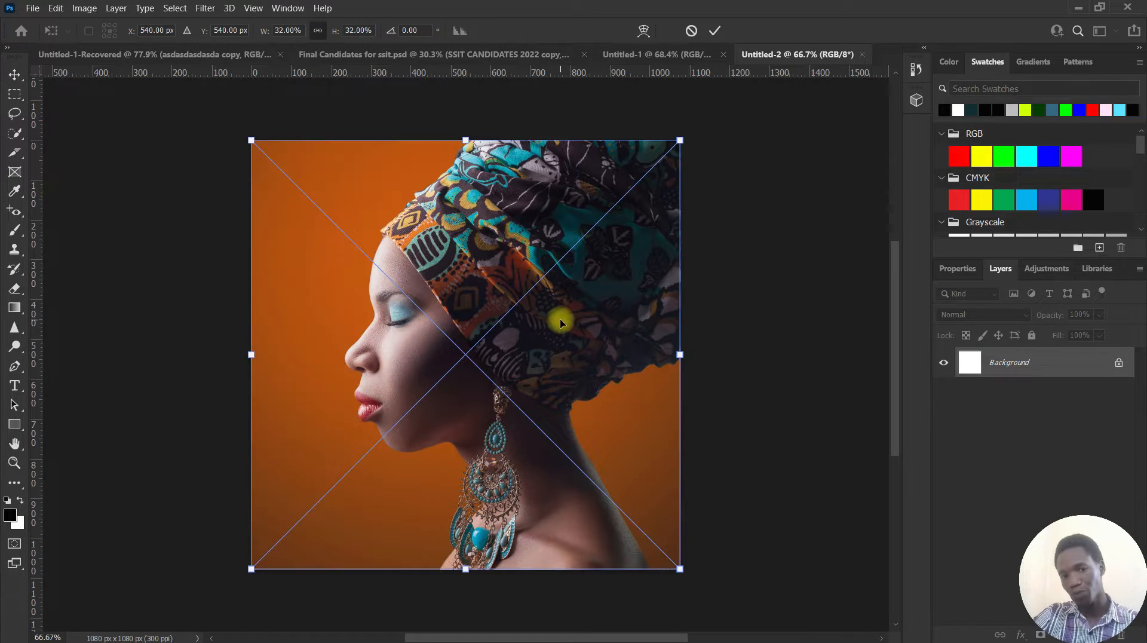
click(711, 31)
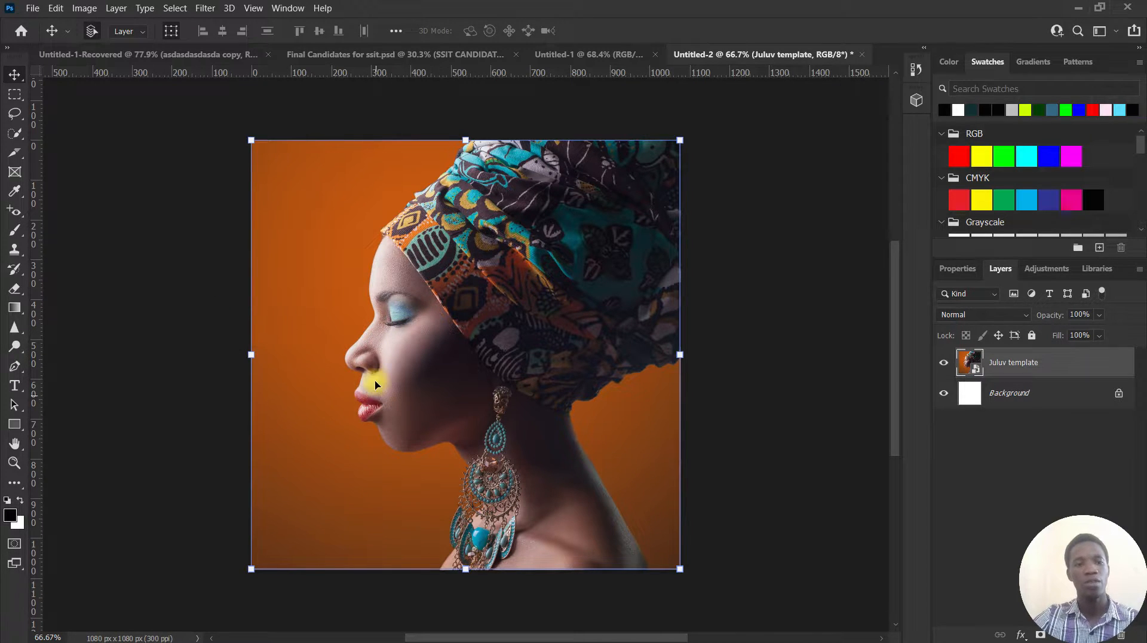
- Start a new guide layout with columns disabled and the number of rows set to 10
click(255, 8)
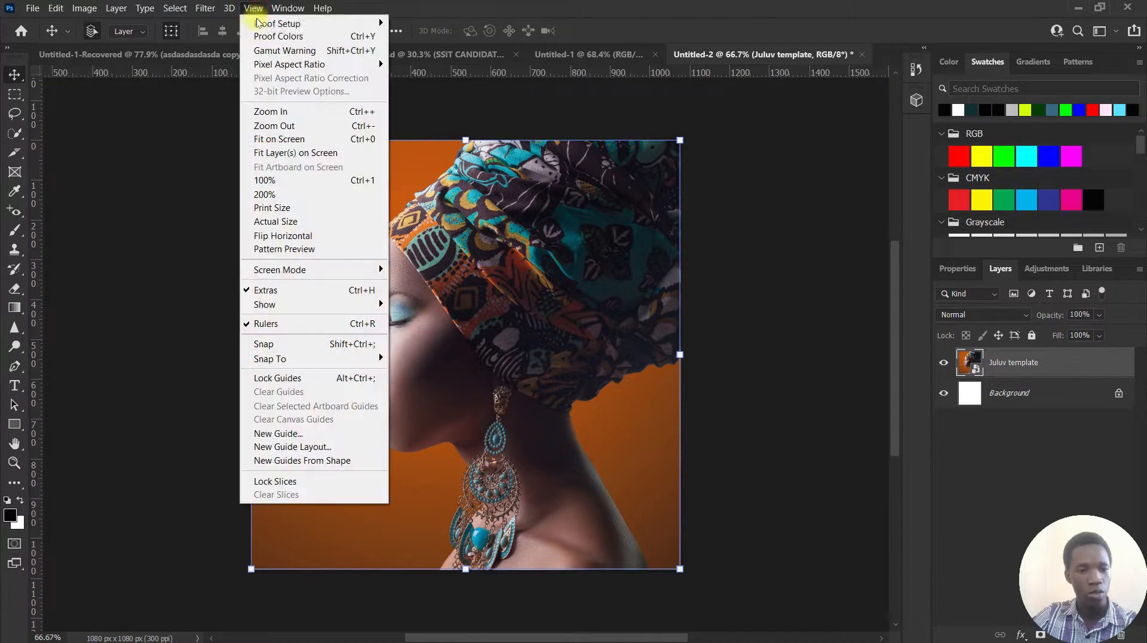
mouse_move(302, 64)
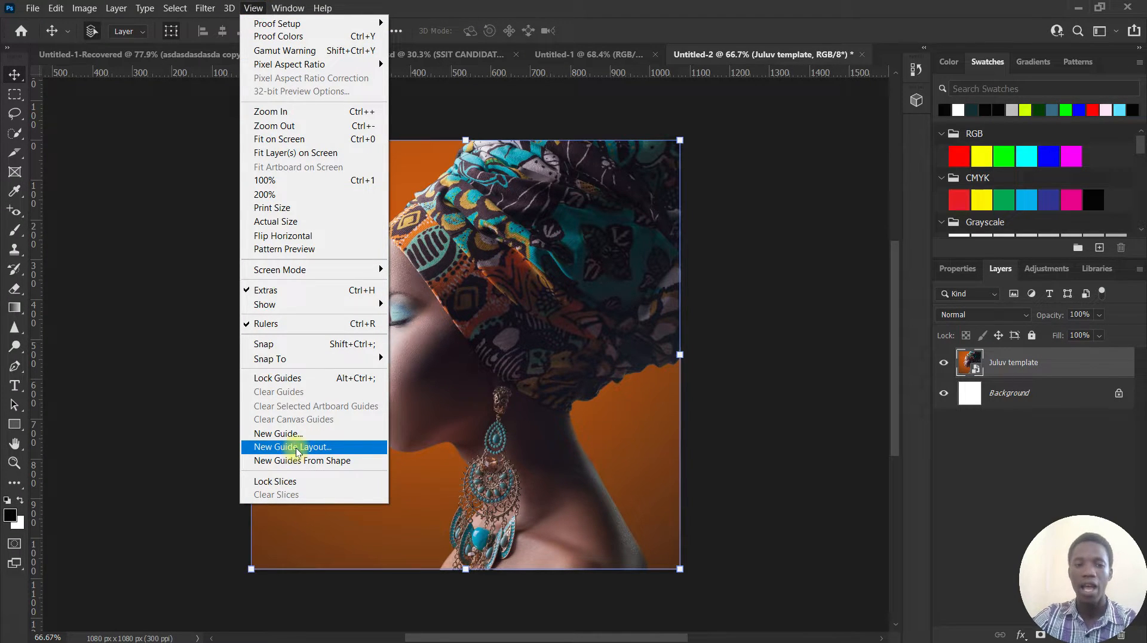
click(297, 449)
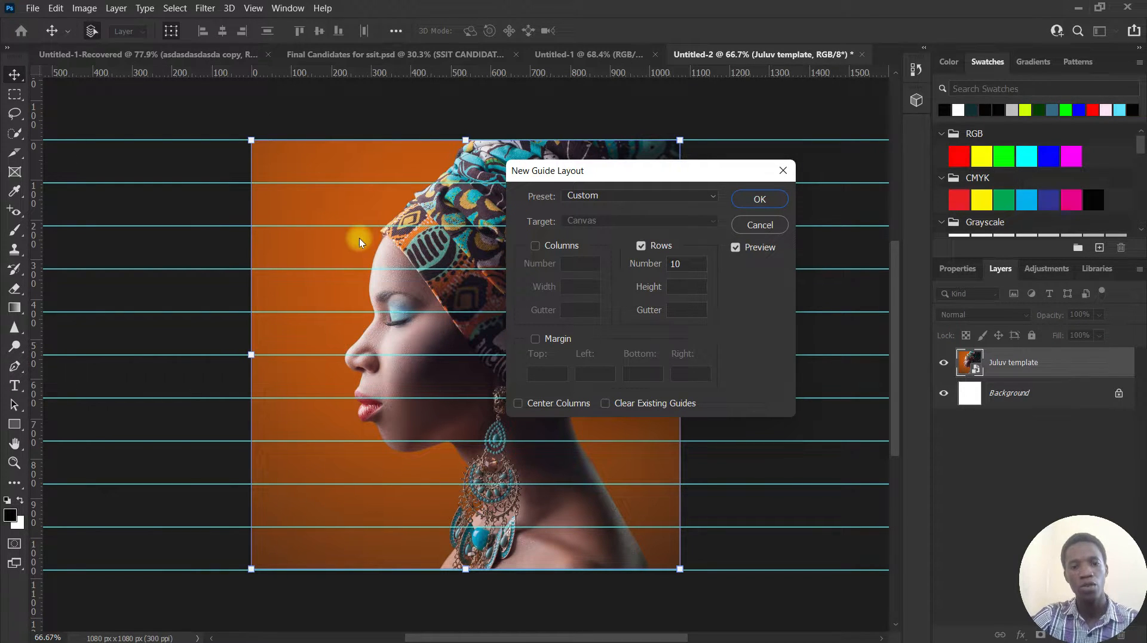
click(535, 246)
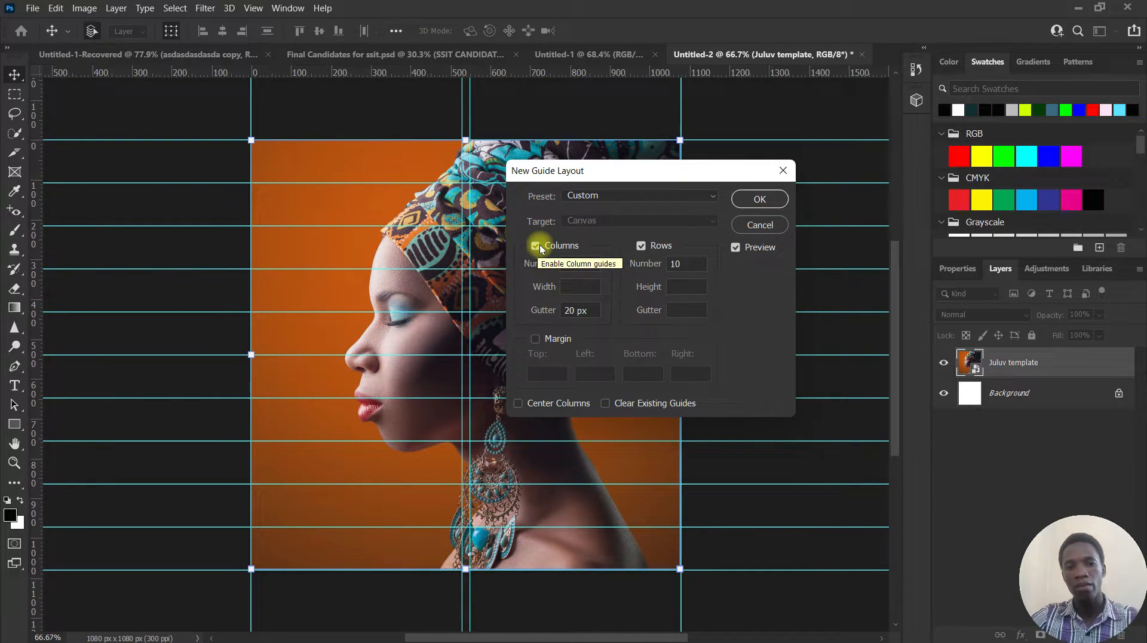
click(534, 246)
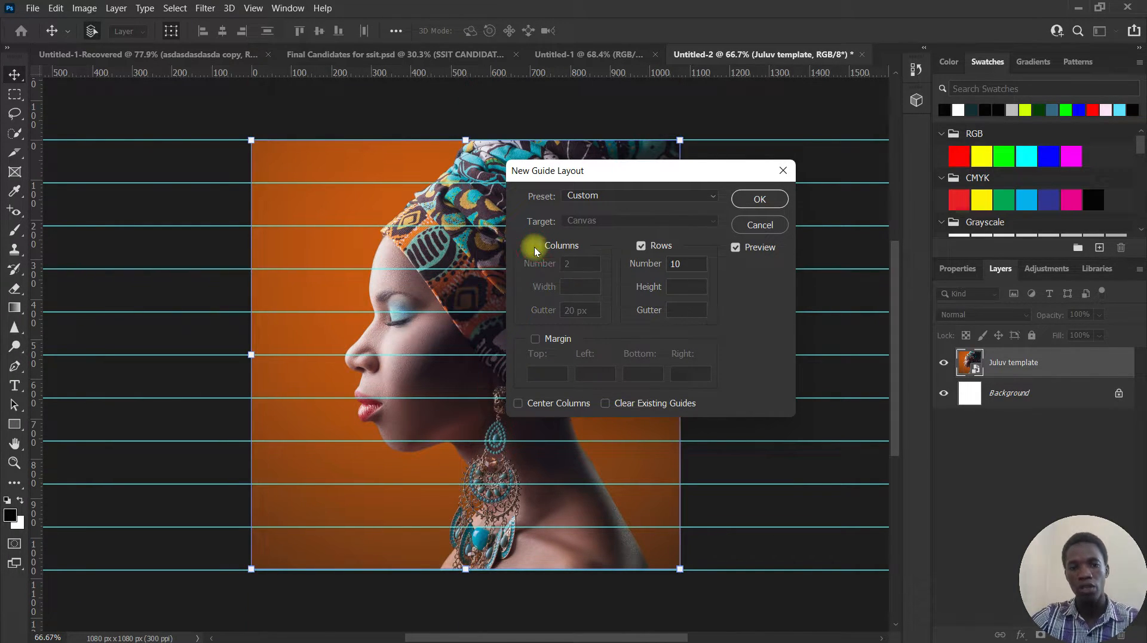
click(676, 264)
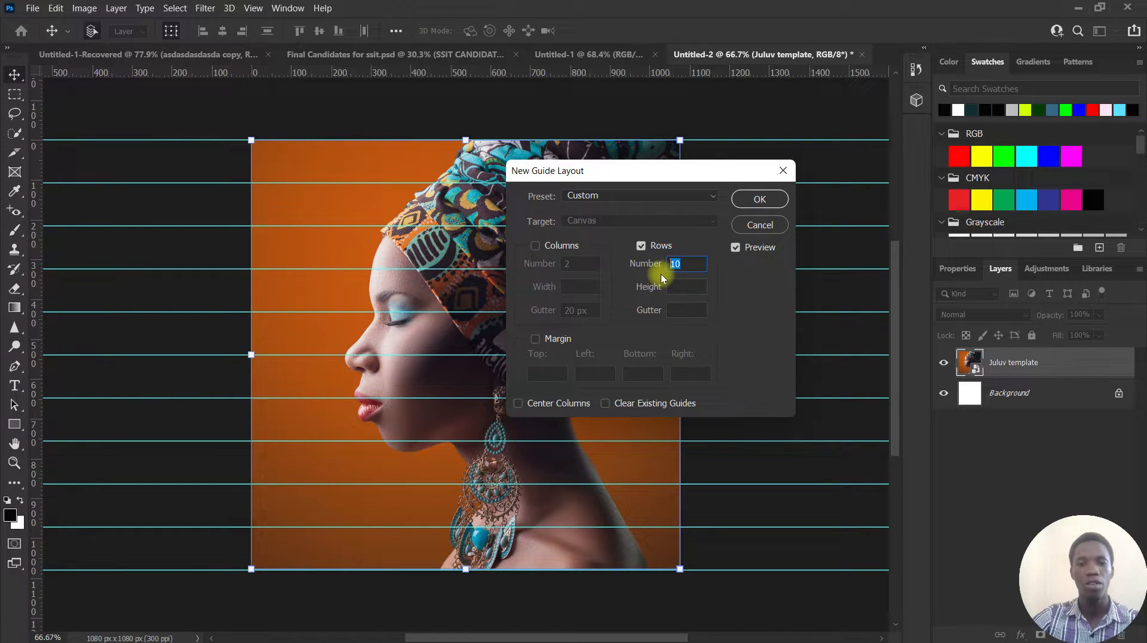
text(12)
key(BackSpace)
text(12)
key(BackSpace)
key(BackSpace)
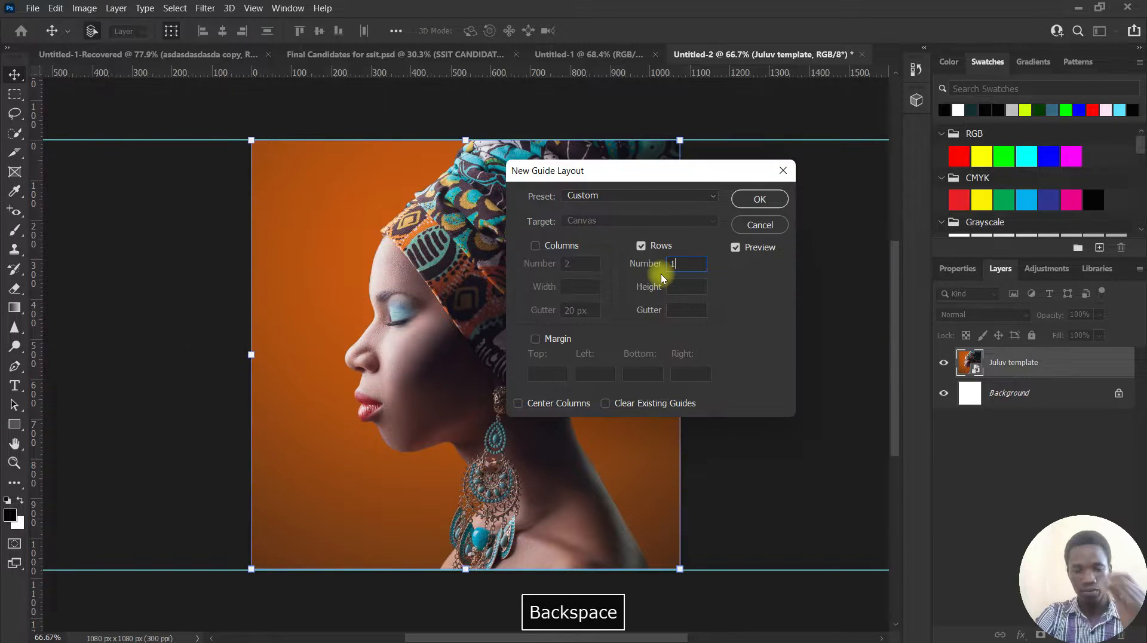
key(BackSpace)
text(2)
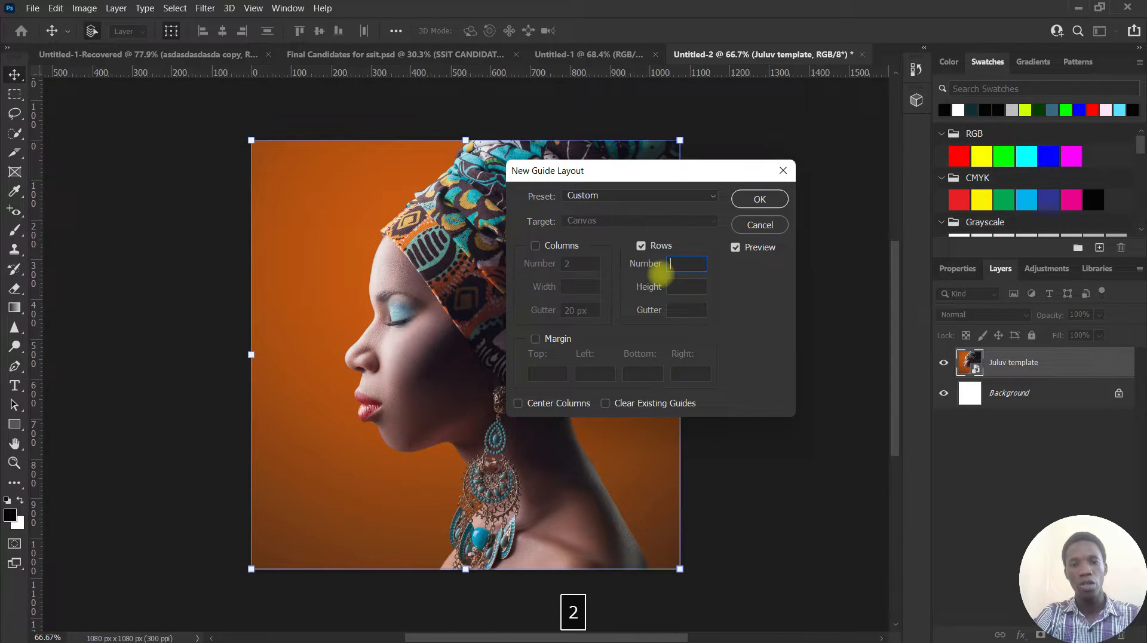
key(BackSpace)
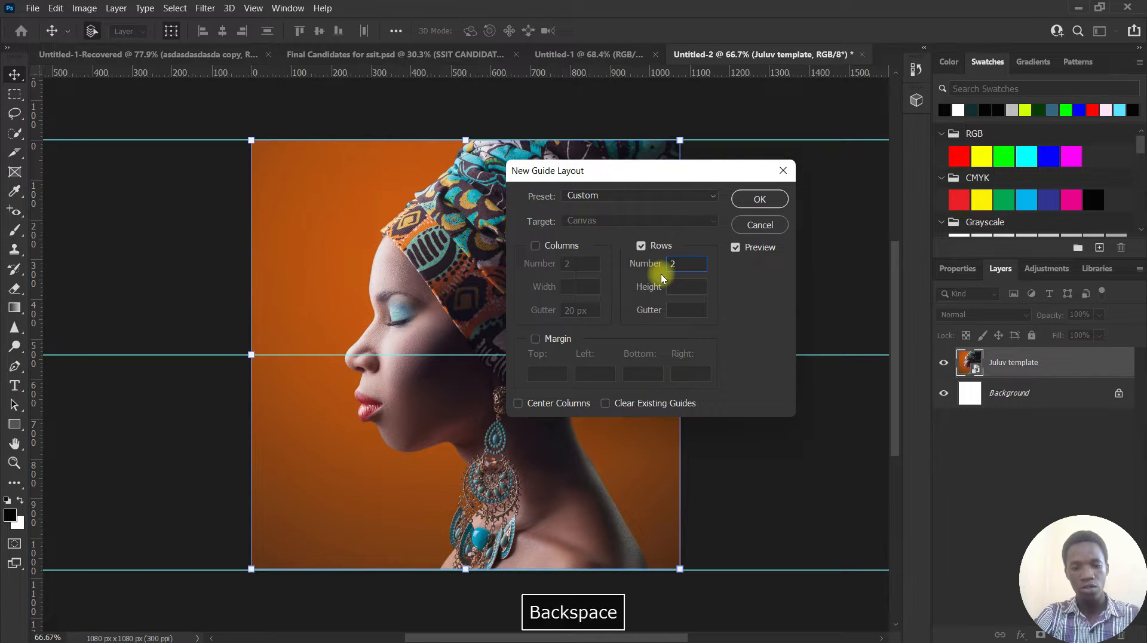
text(10)
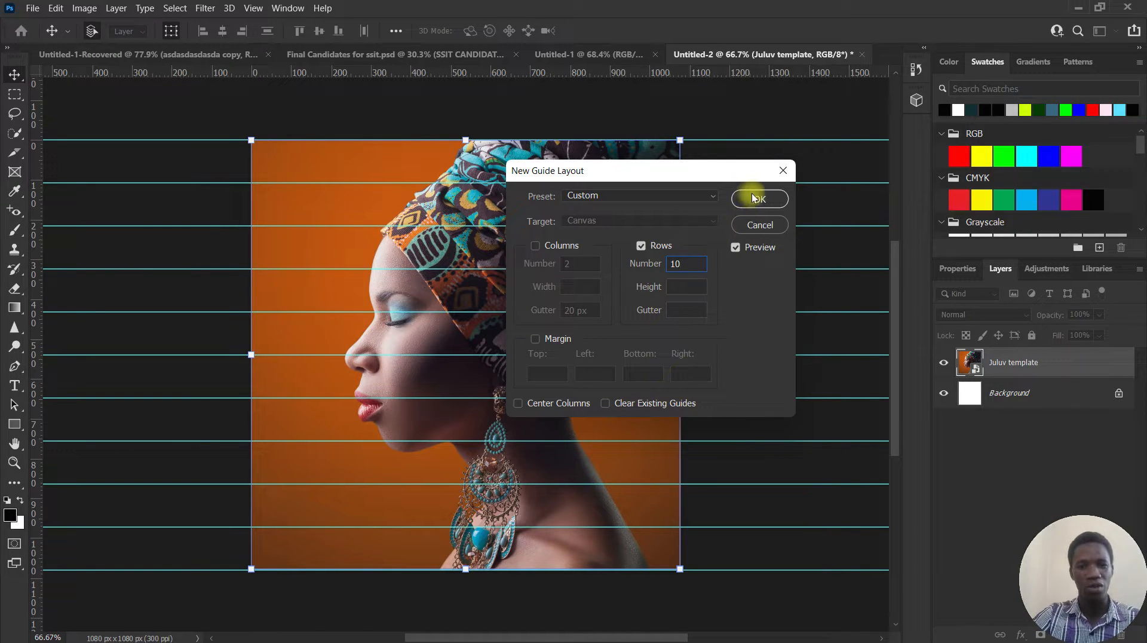
- Set the row gutter to 0 and apply the guide layout to the canvas
click(672, 310)
text(20)
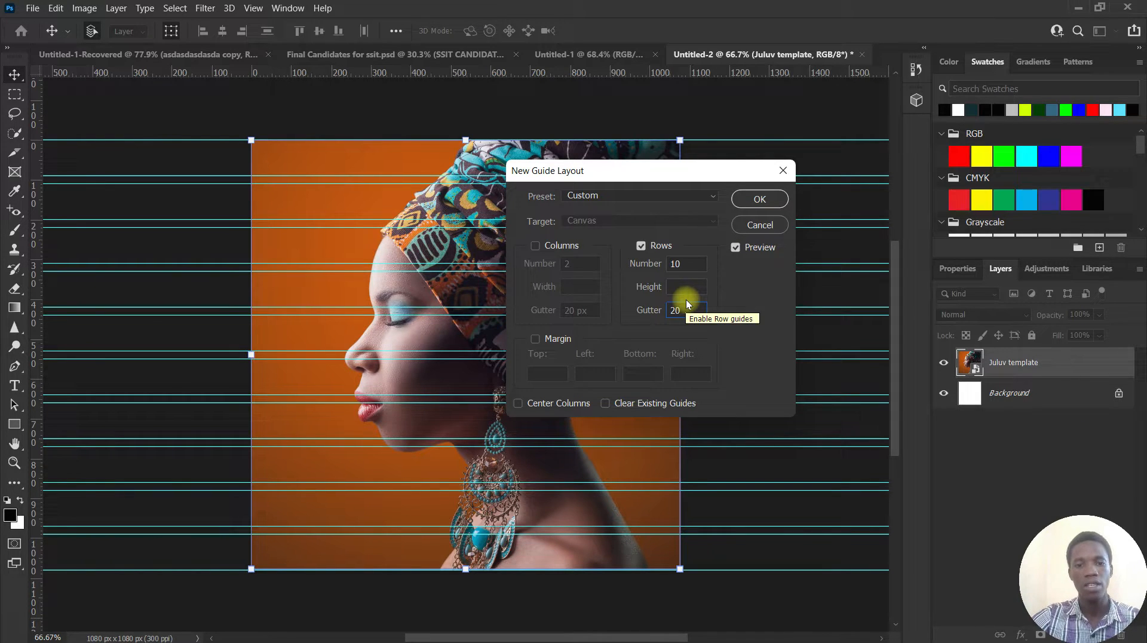
key(BackSpace)
key(BackSpace)
text(0)
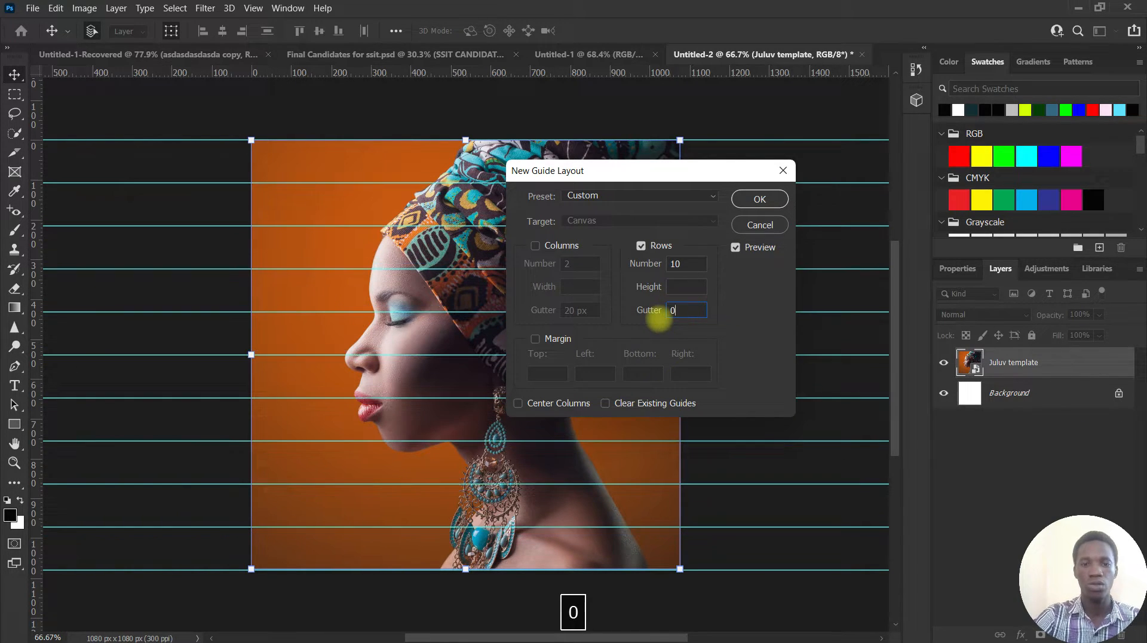
click(757, 202)
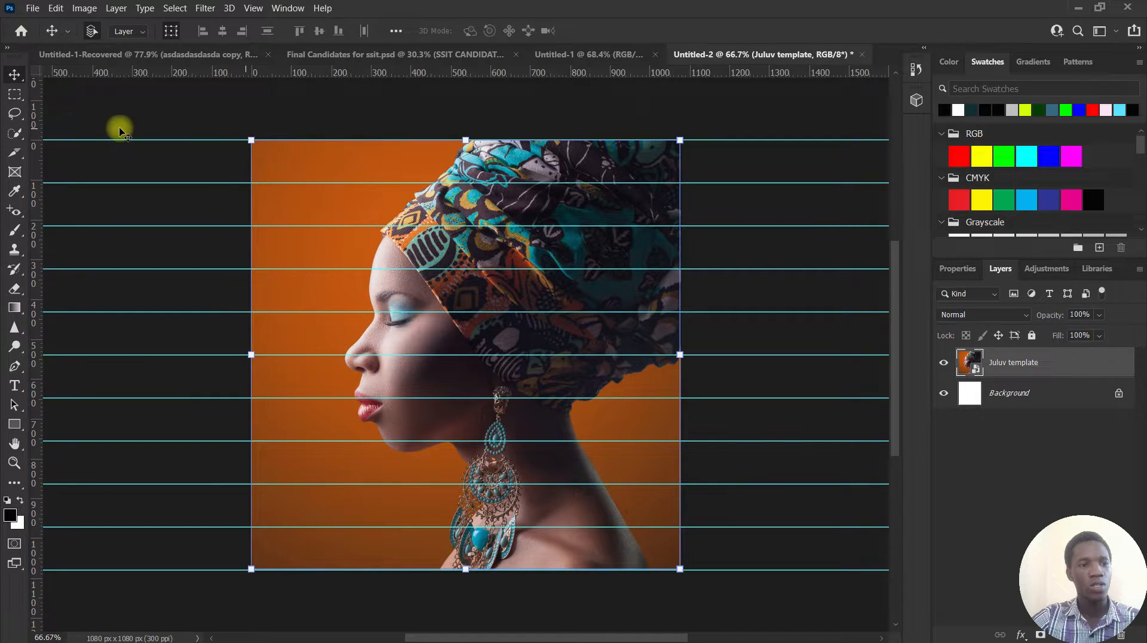
- Marquee-select the first guide row of the Juluv template, copy it to a new layer, and check the strip with the template temporarily hidden
click(15, 97)
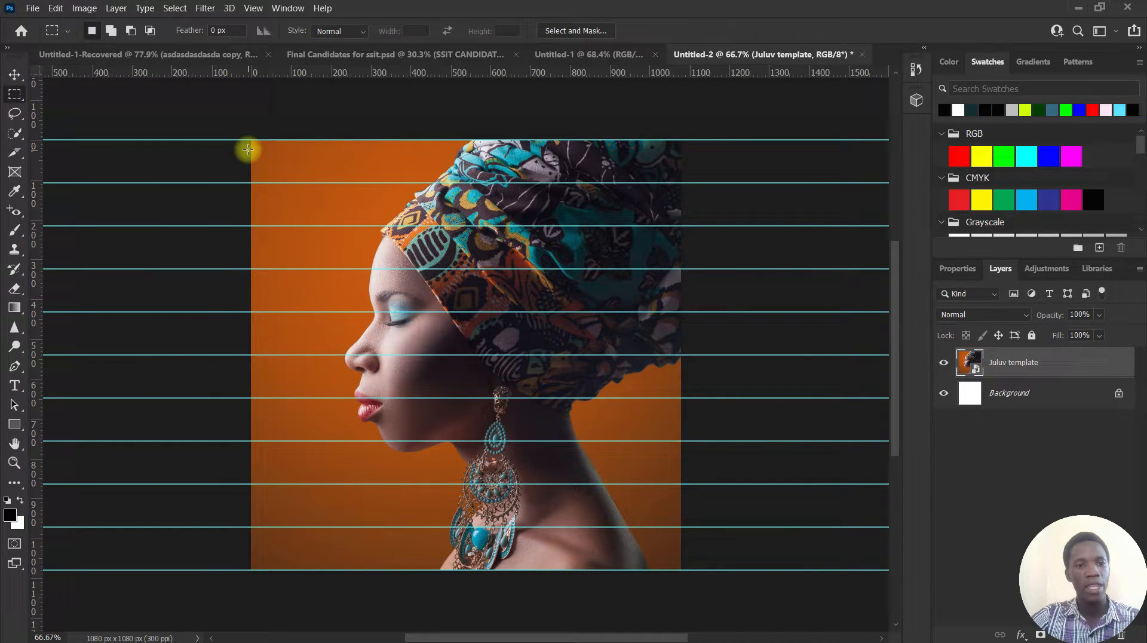
drag(252, 140, 680, 179)
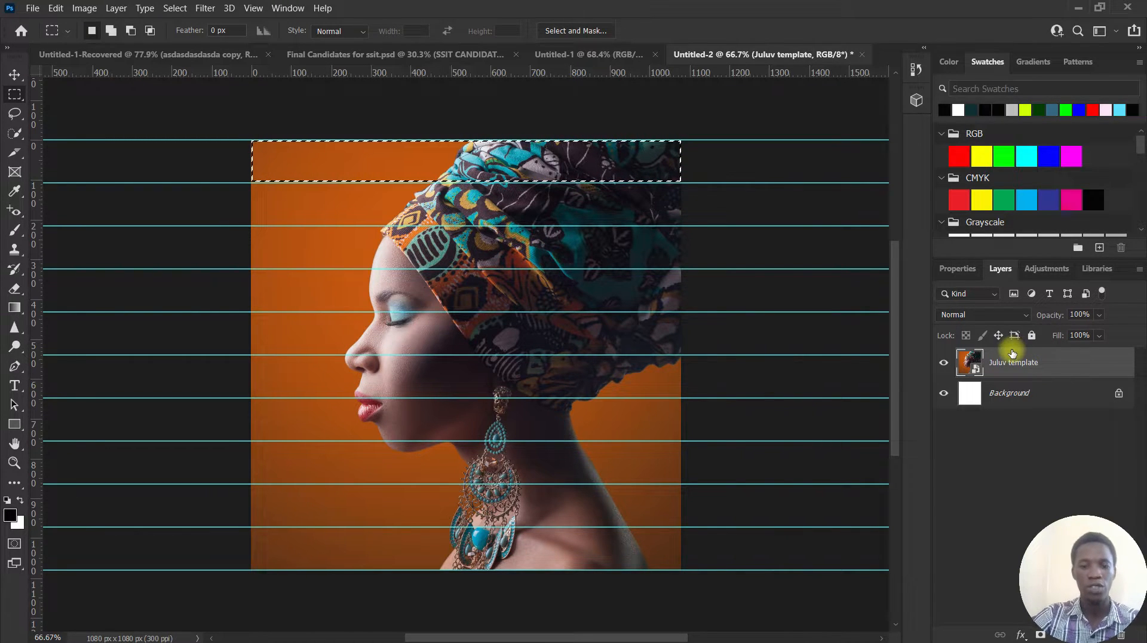
key(ctrl+j)
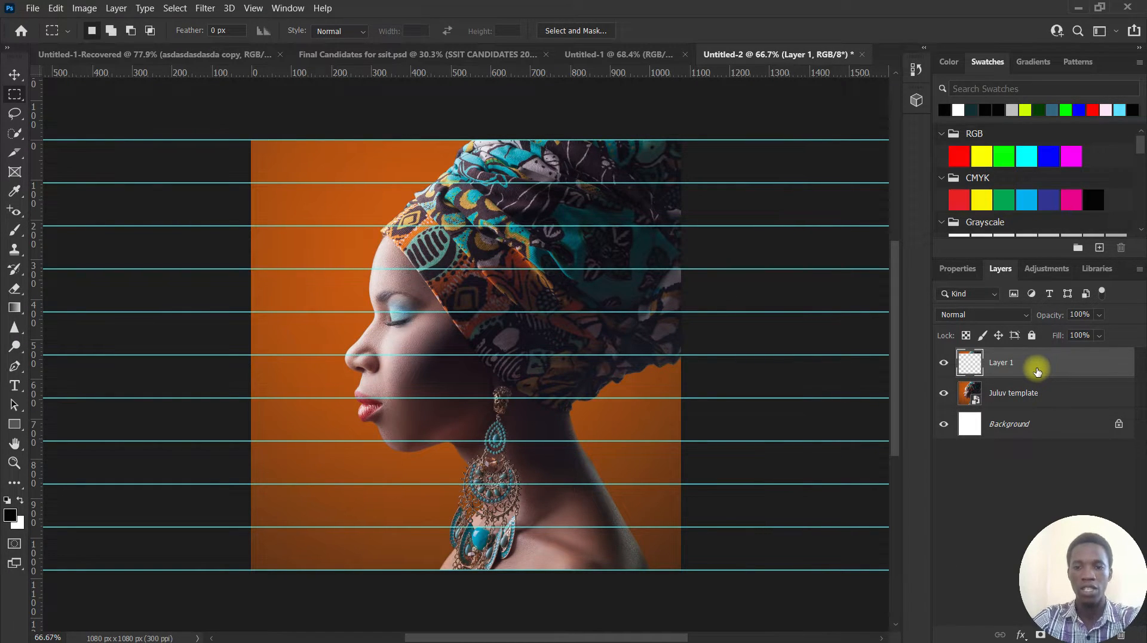
click(946, 395)
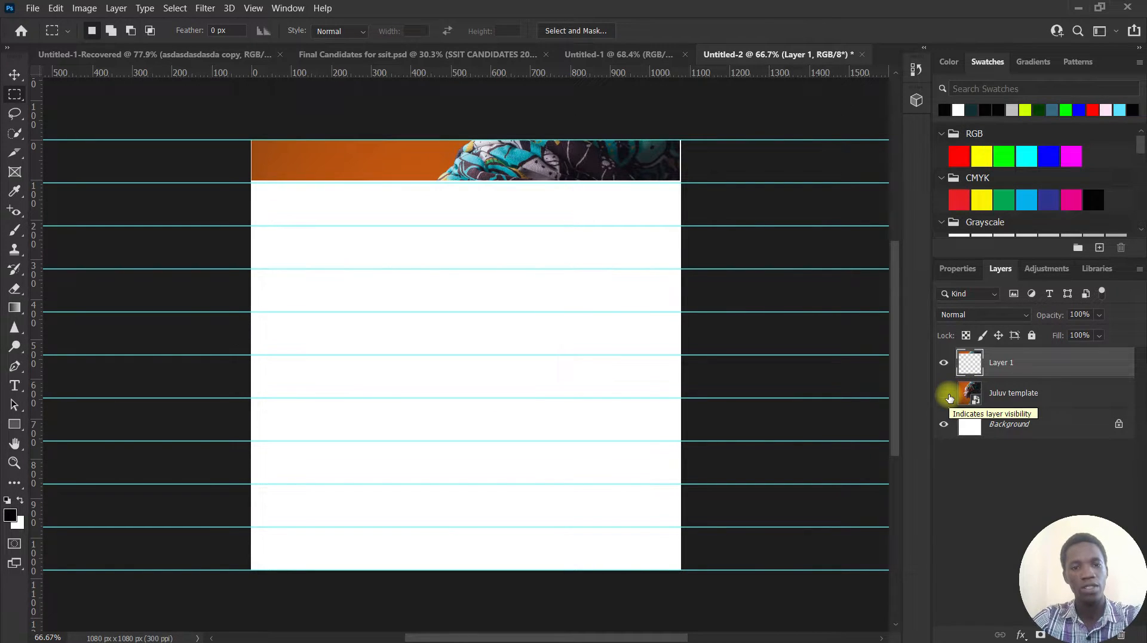
click(946, 394)
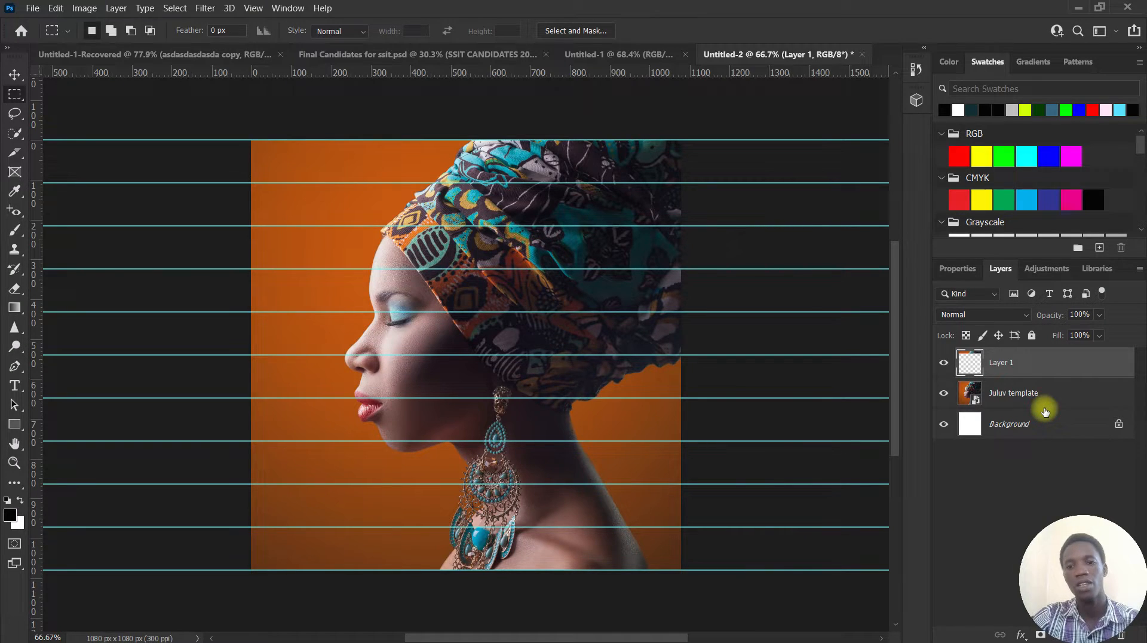
- Select the second guide row across the full width of the Juluv template layer and copy it to a new layer
click(1045, 408)
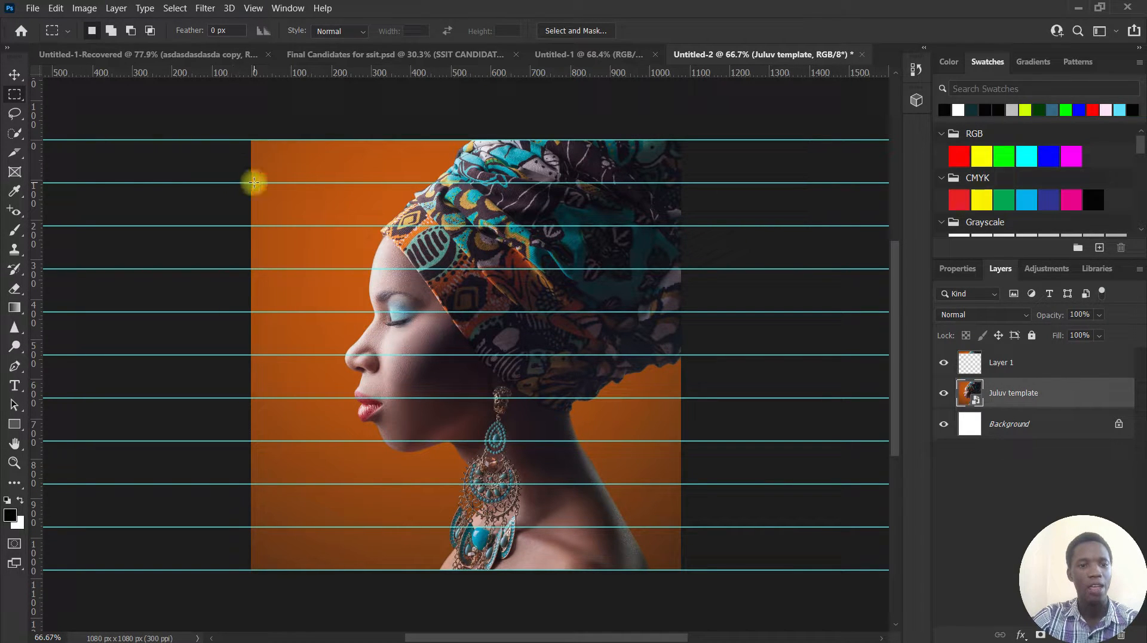
drag(249, 182, 682, 226)
key(ctrl+j)
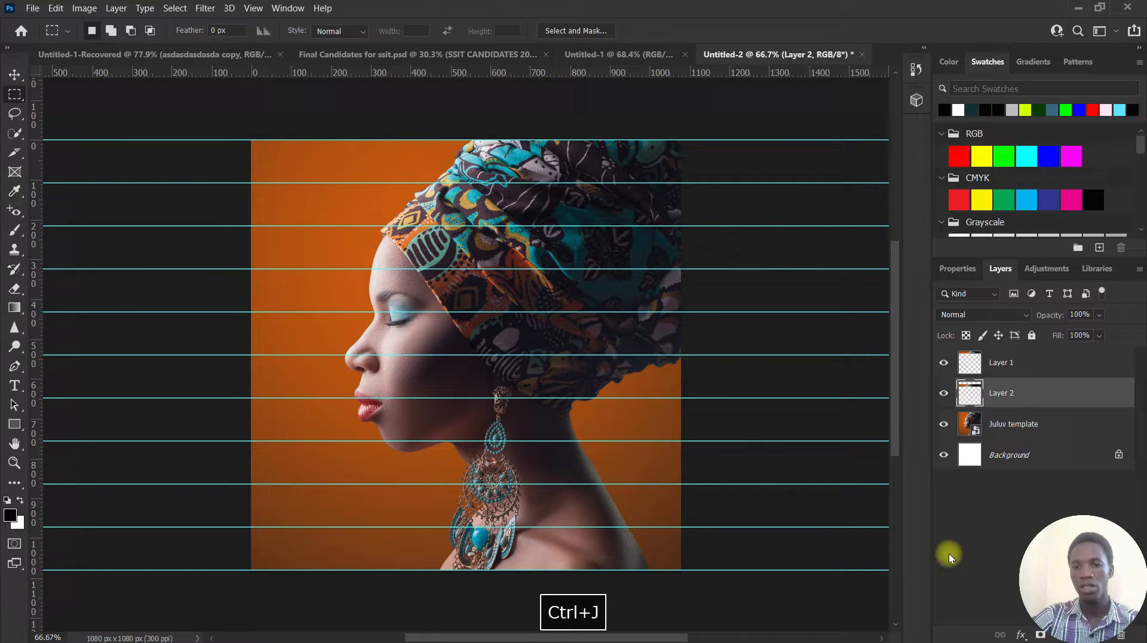
- Copy the third guide row of the Juluv template layer to its own layer using a full-width rectangular selection
click(1071, 425)
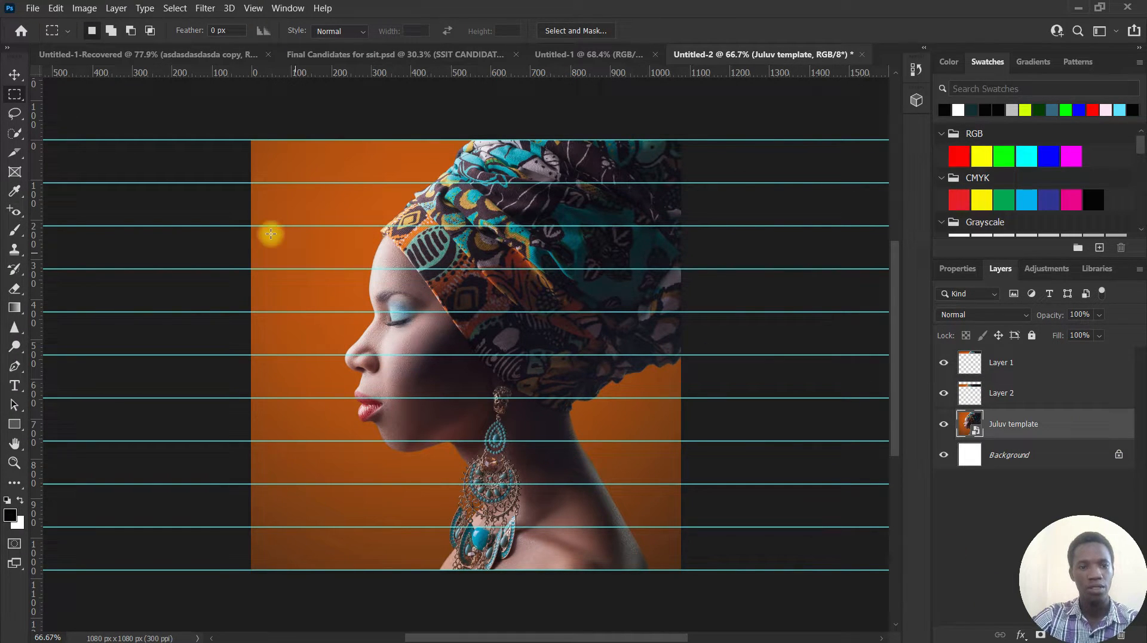
drag(250, 227, 745, 265)
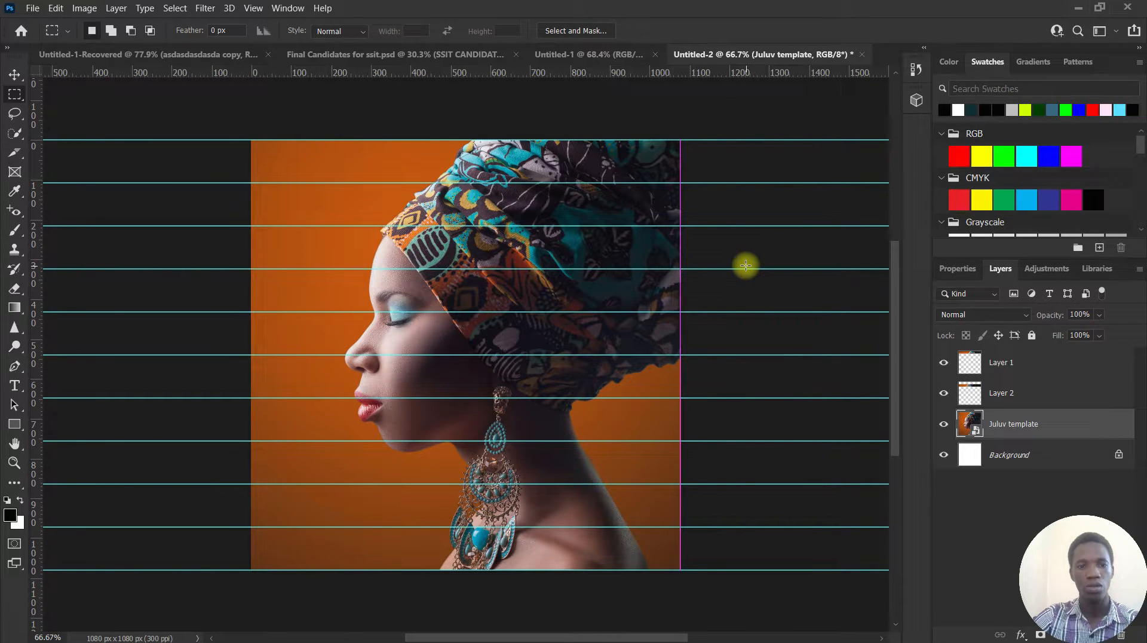
key(ctrl+j)
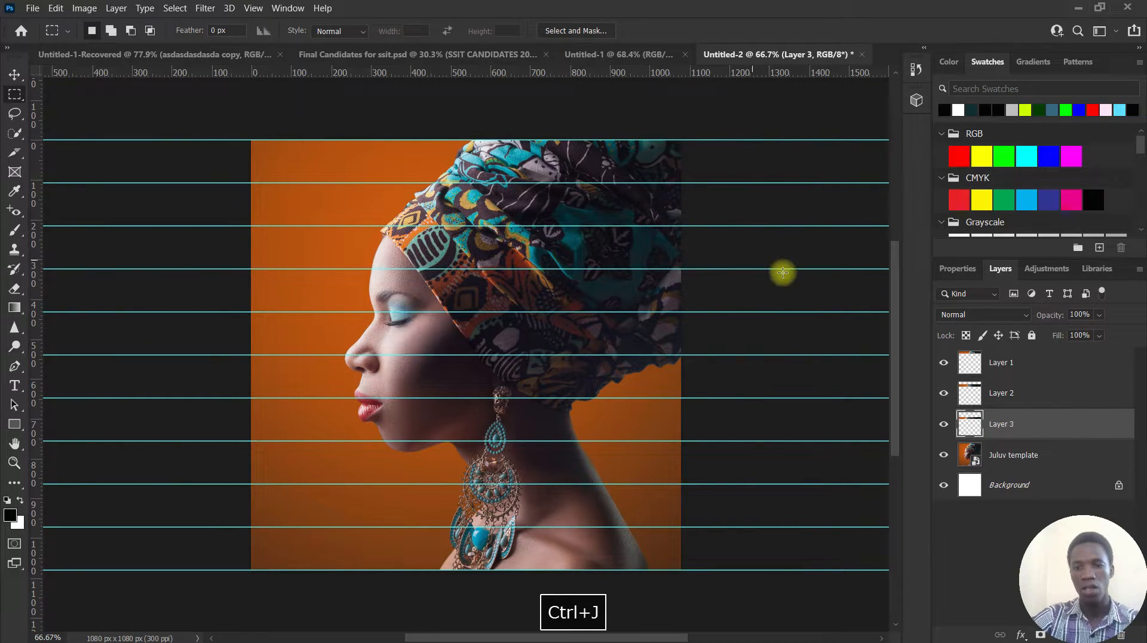
- Copy the fourth guide row of the Juluv template layer, at eye level, to its own layer using a full-width rectangular selection
click(1048, 469)
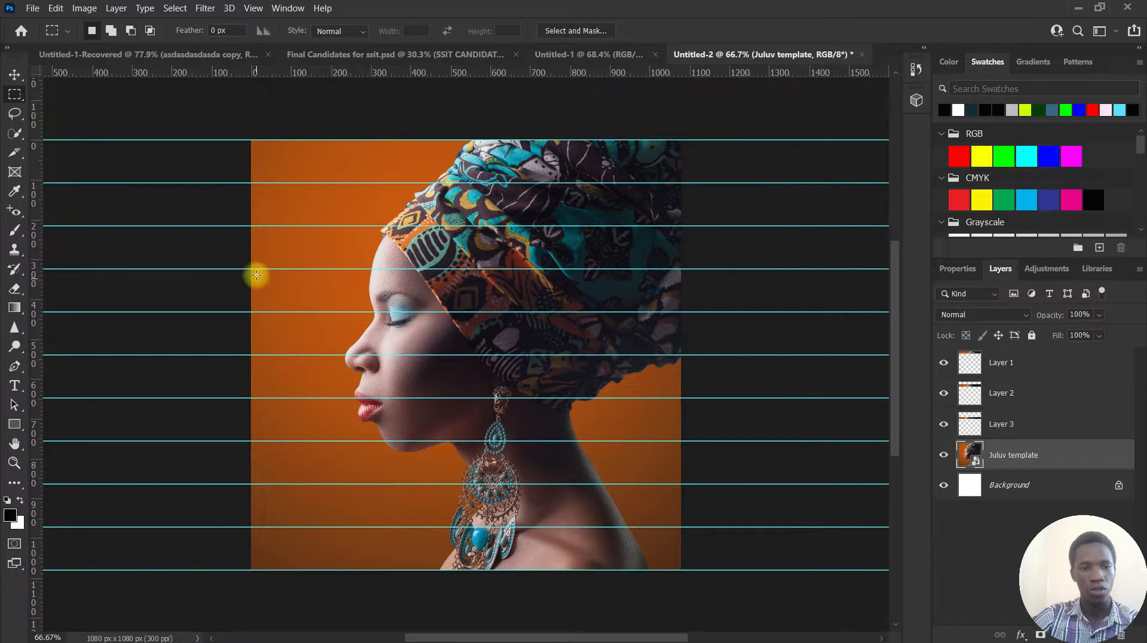
drag(250, 267, 691, 308)
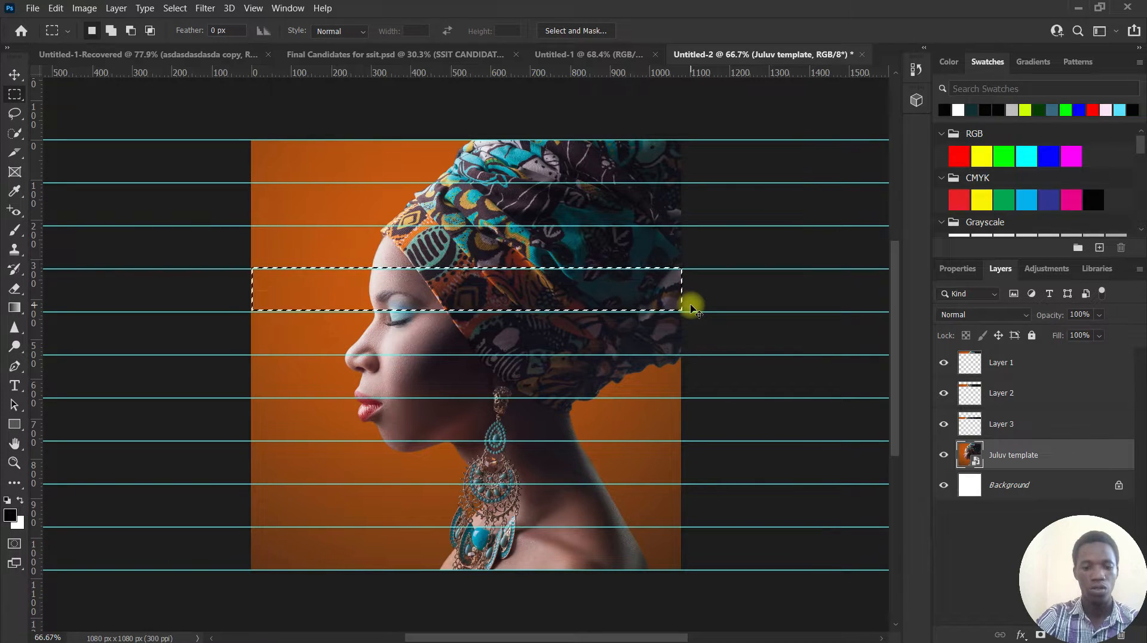
key(ctrl+j)
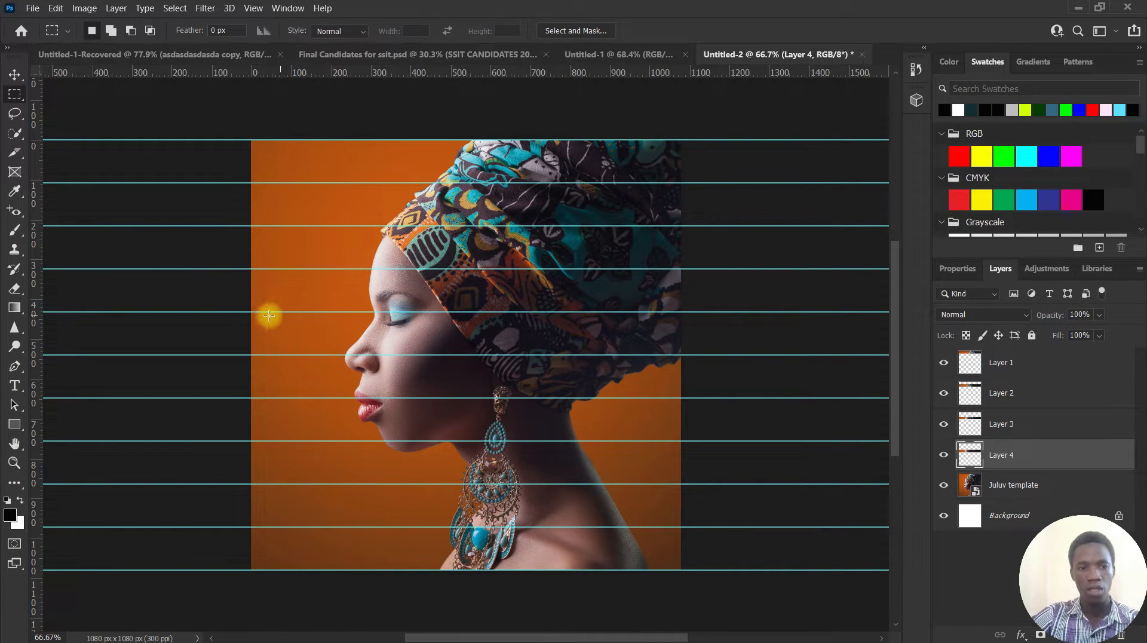
drag(252, 311, 699, 354)
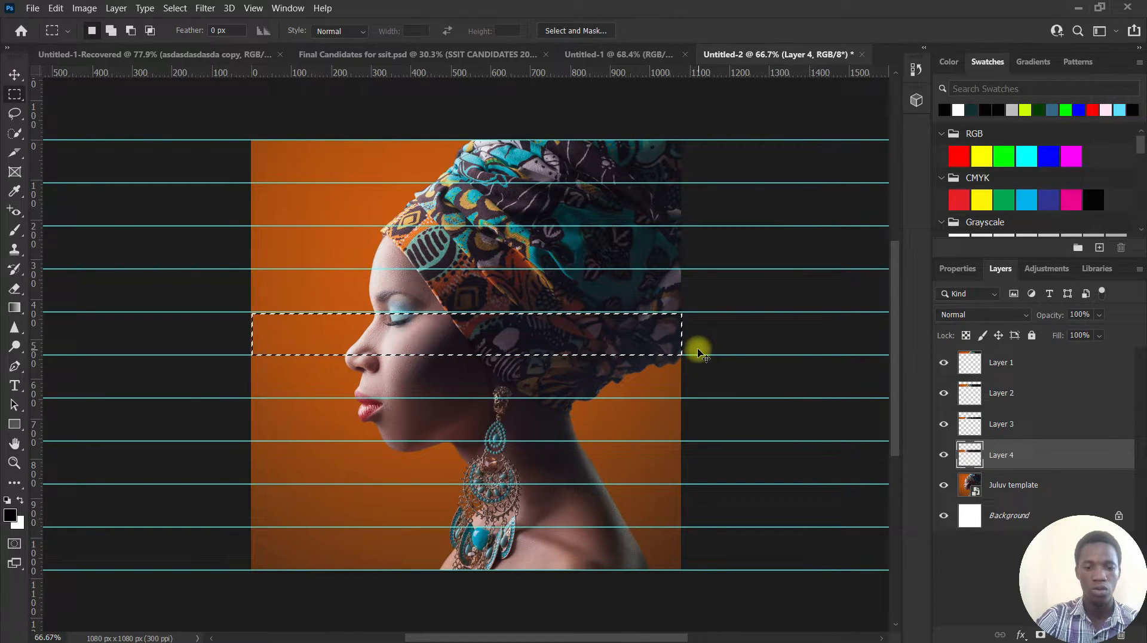
key(ctrl+j)
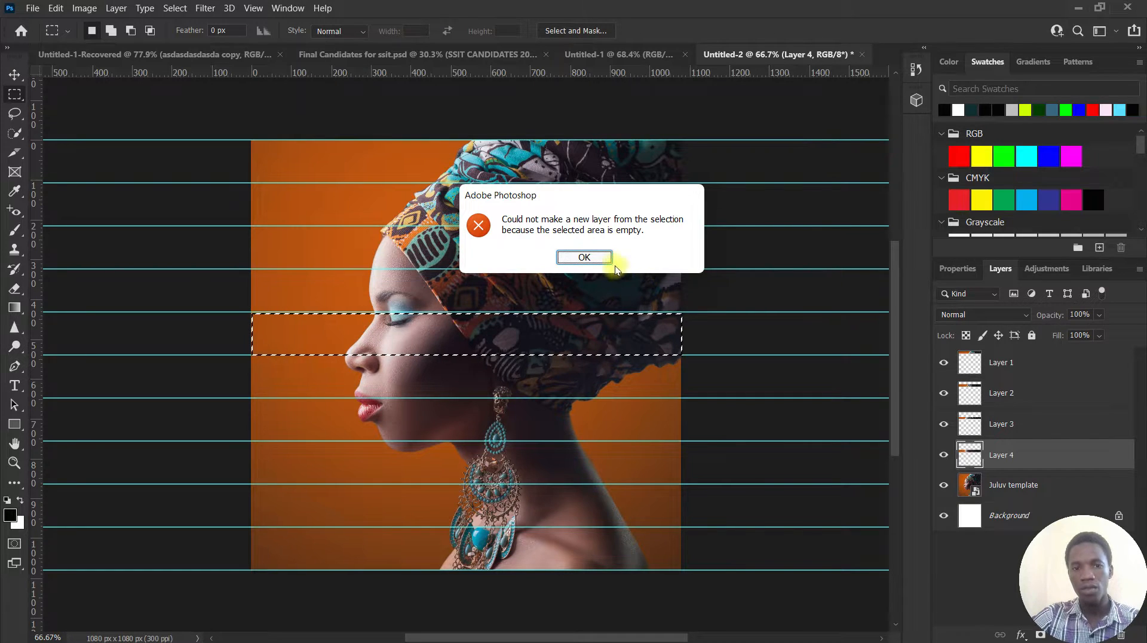
click(591, 258)
- Make the Juluv template the active layer and clear the marquee selection
click(1011, 481)
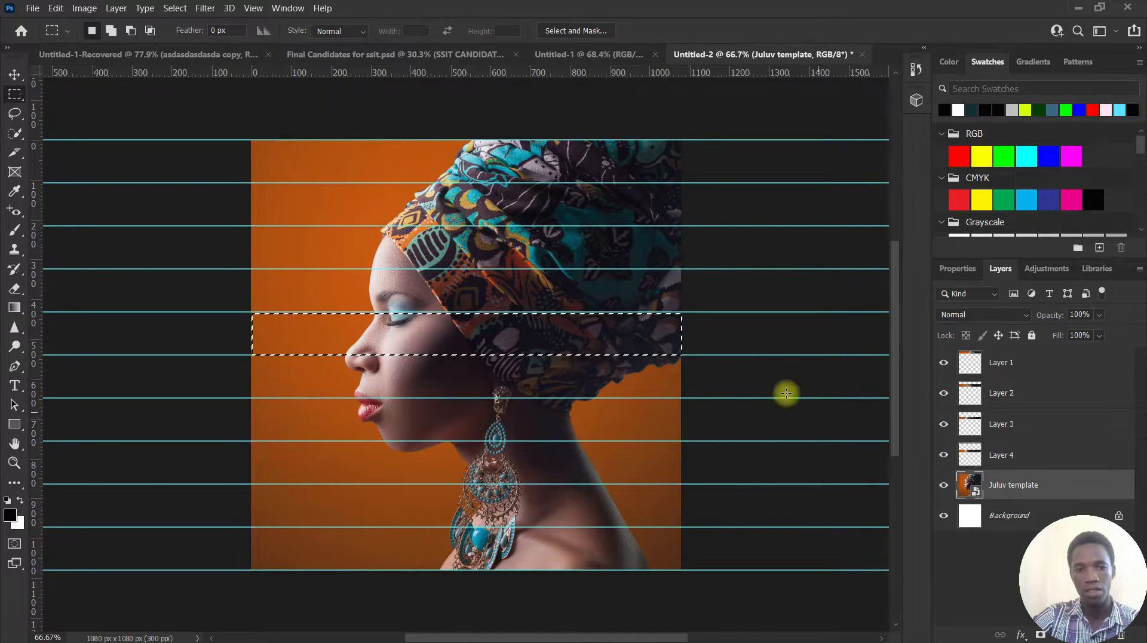
click(175, 8)
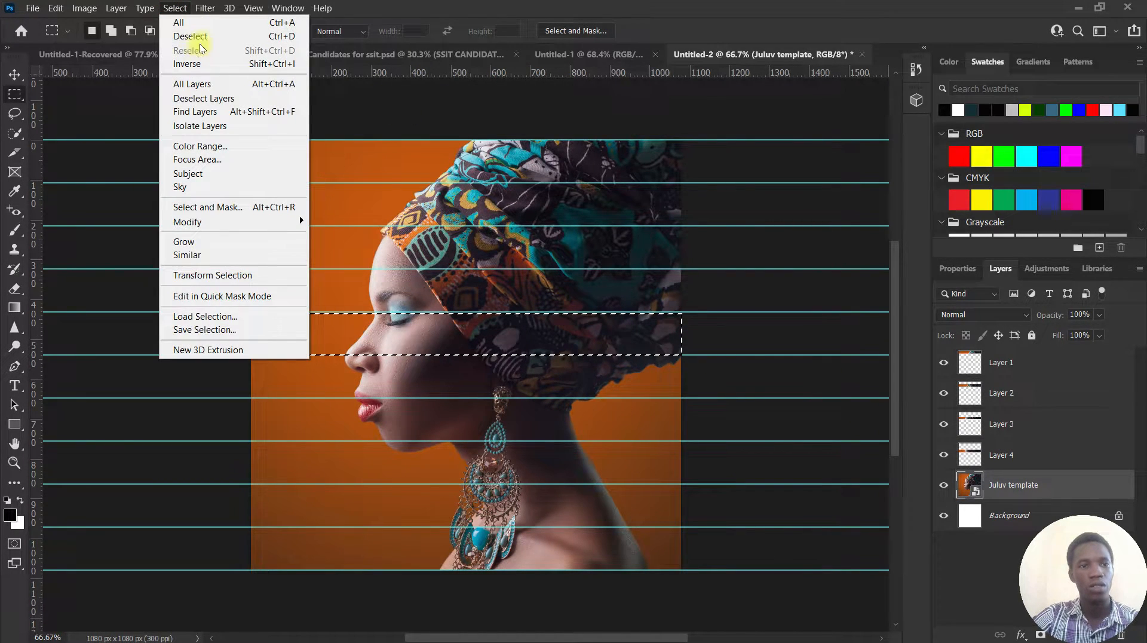
click(197, 38)
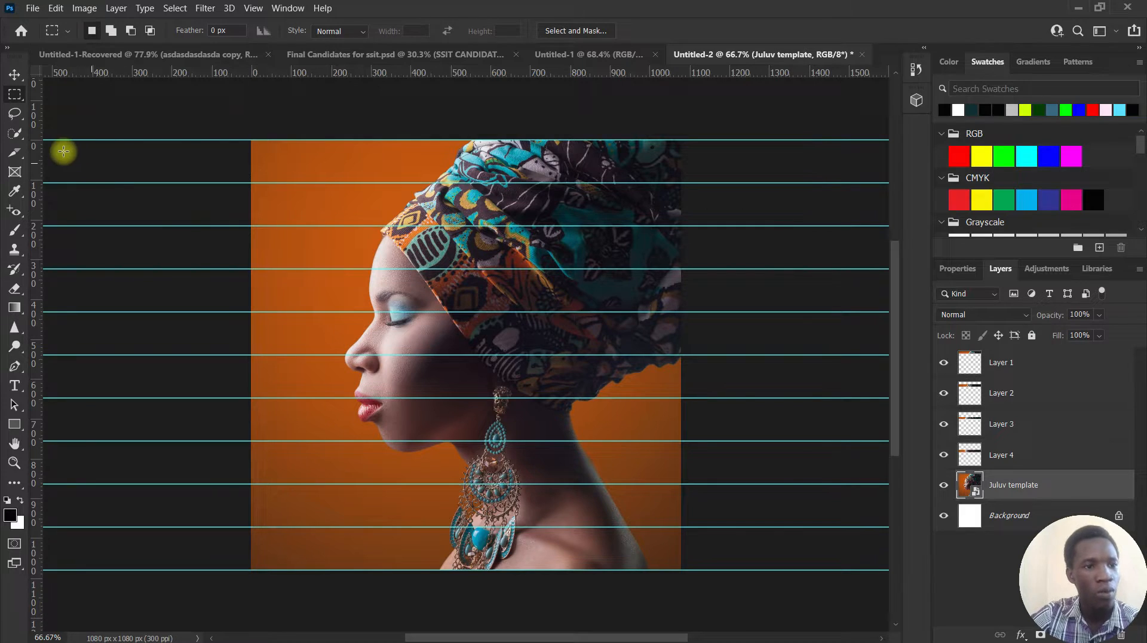
- Draw a slice over the first guide row with the Slice tool and generate slices from all the guides
click(19, 155)
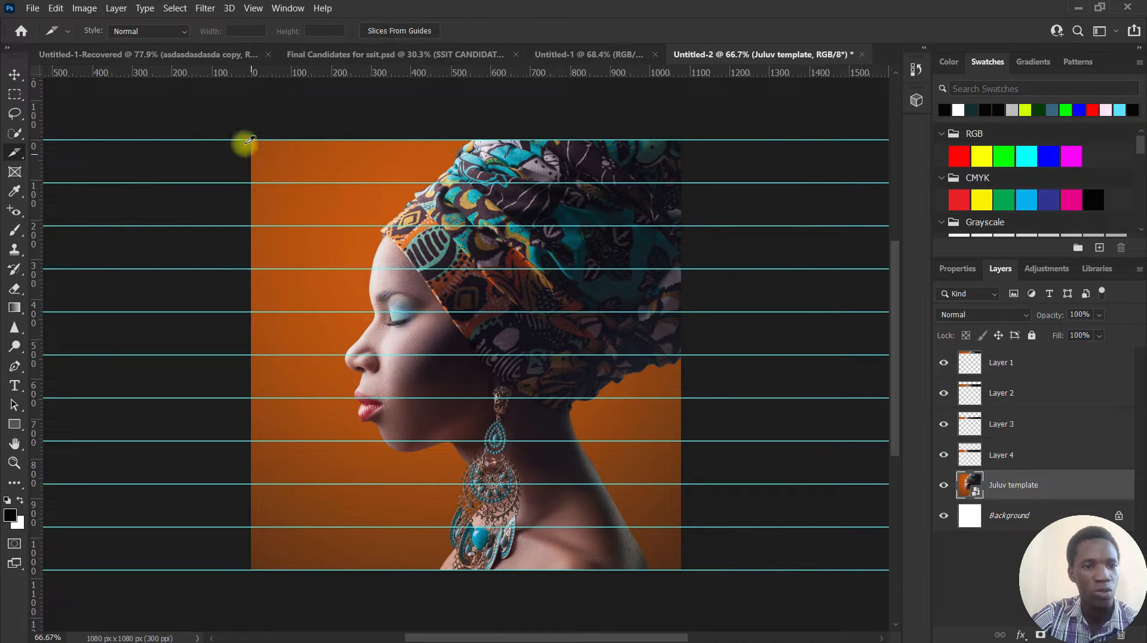
drag(256, 138, 681, 181)
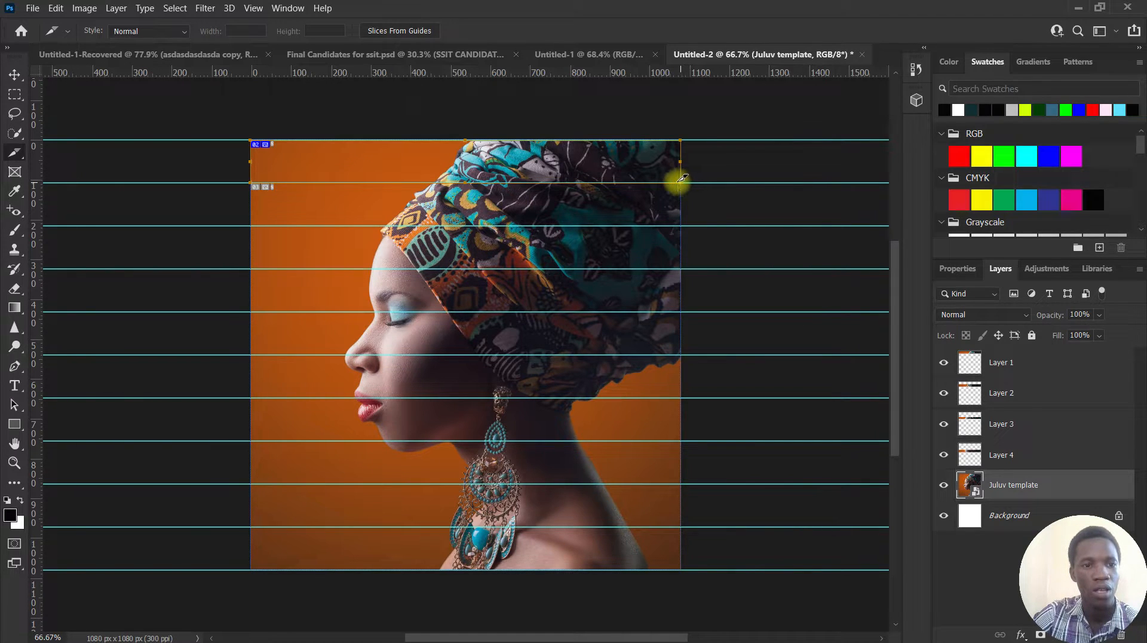
click(398, 31)
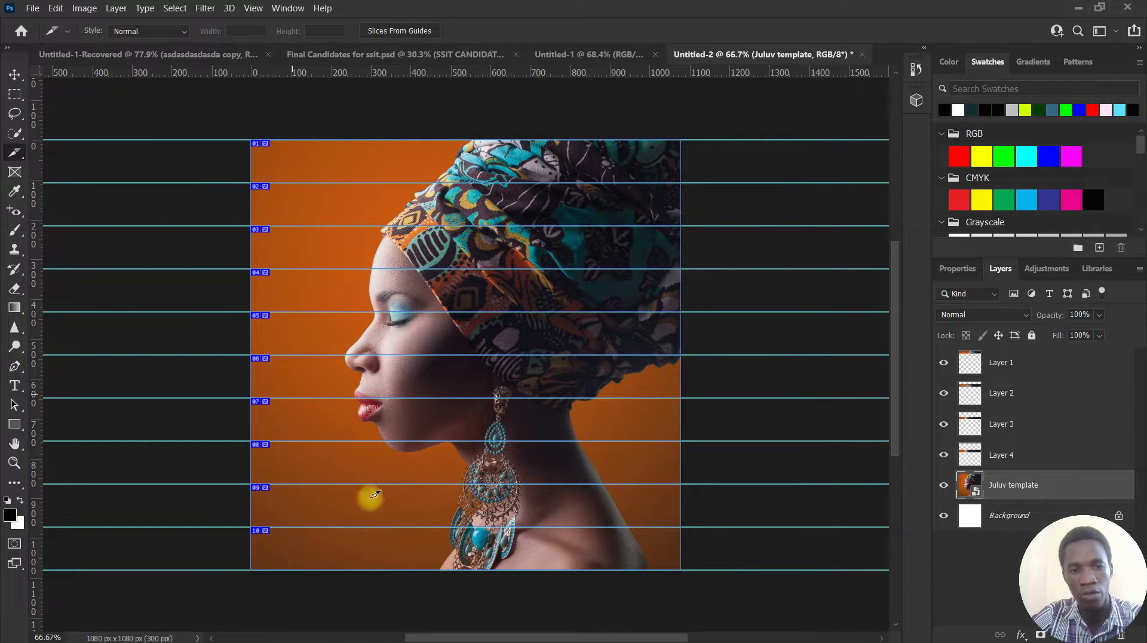
- Copy the fifth and sixth guide rows of the Juluv template layer to separate layers using full-width rectangular selections
click(12, 95)
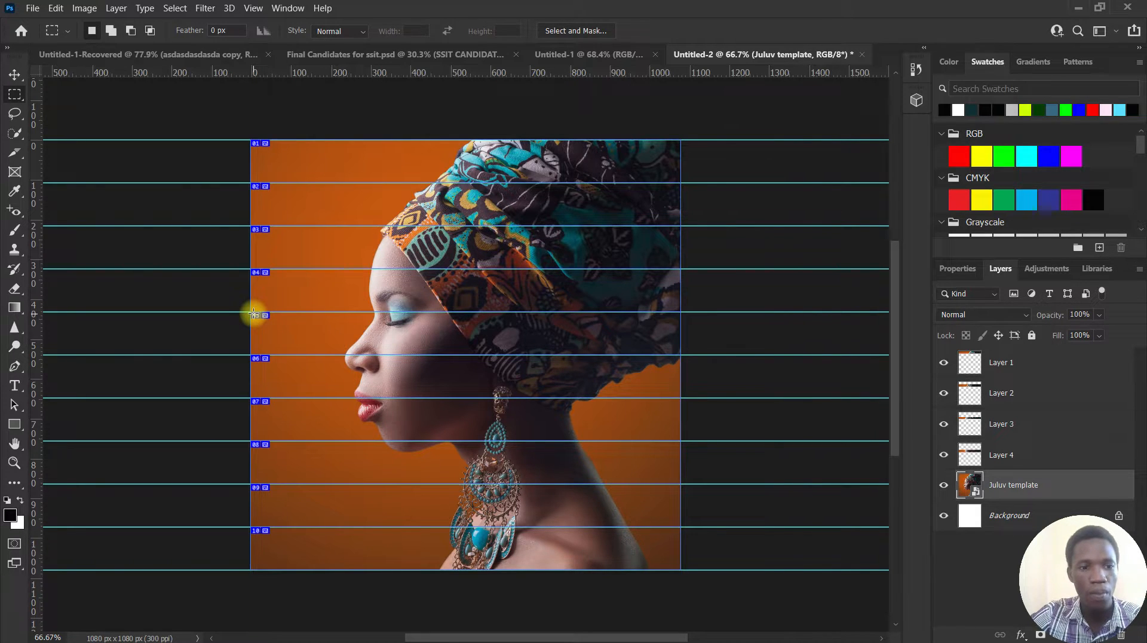
drag(250, 313, 691, 355)
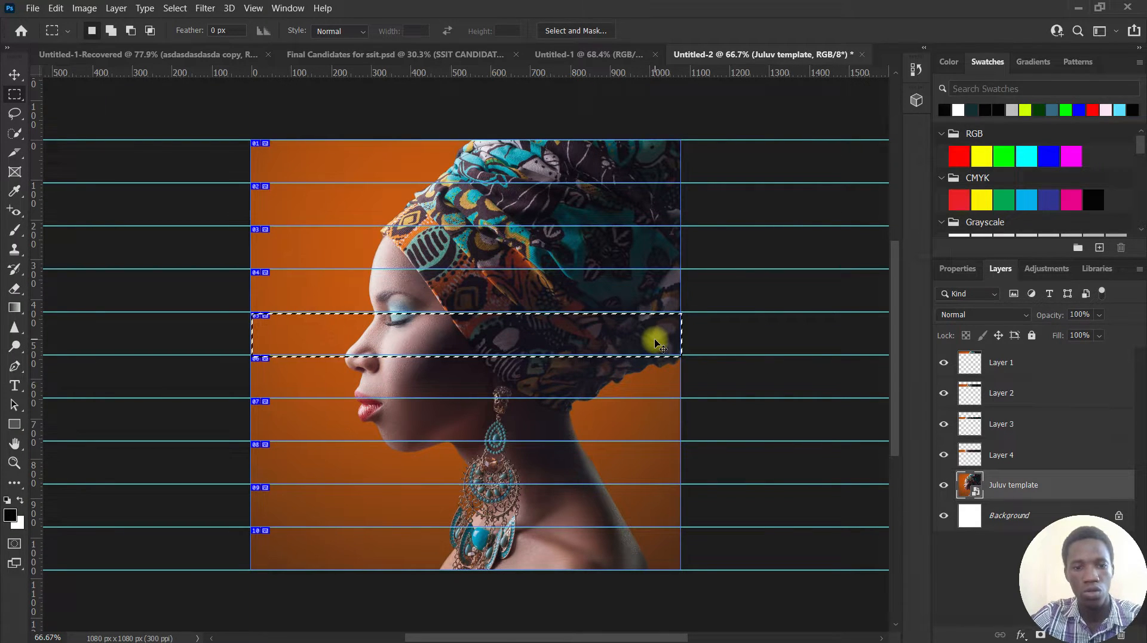
key(ctrl+j)
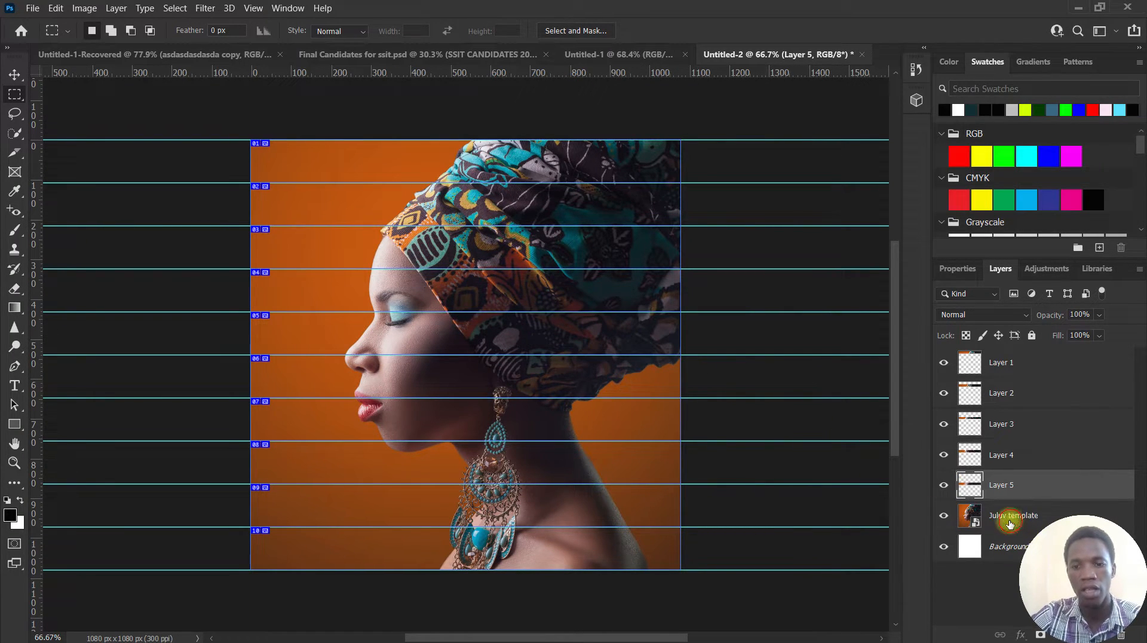
drag(247, 354, 683, 397)
key(ctrl+j)
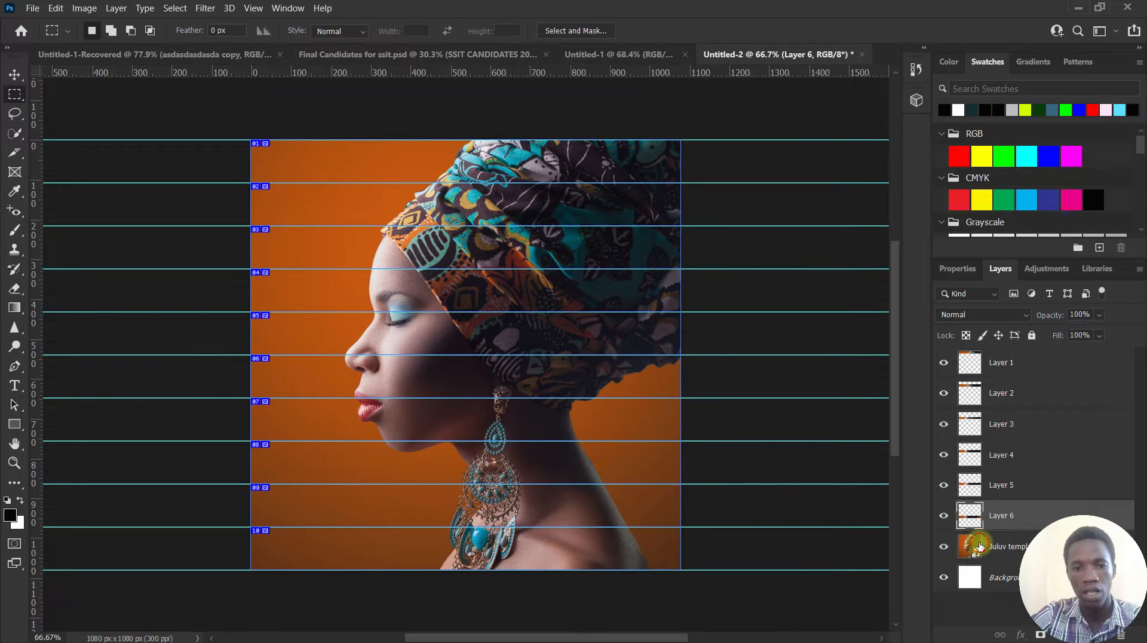
- Copy the seventh and eighth guide rows of the Juluv template layer to separate layers using full-width rectangular selections
click(979, 545)
drag(247, 394, 687, 434)
key(ctrl+j)
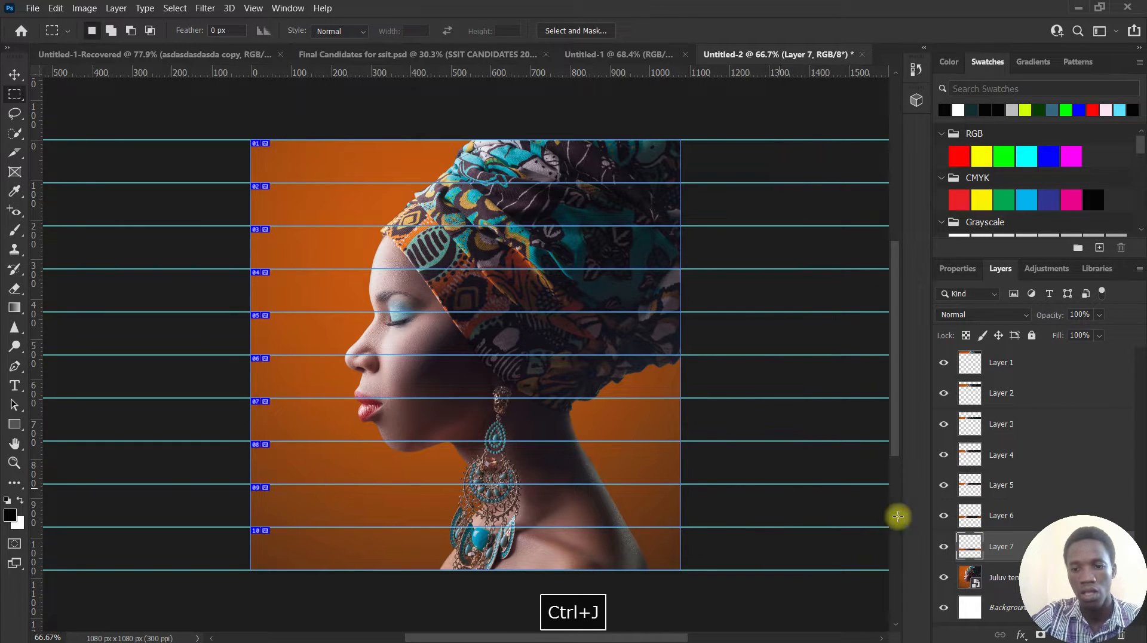
click(990, 578)
drag(248, 442, 676, 478)
key(ctrl+j)
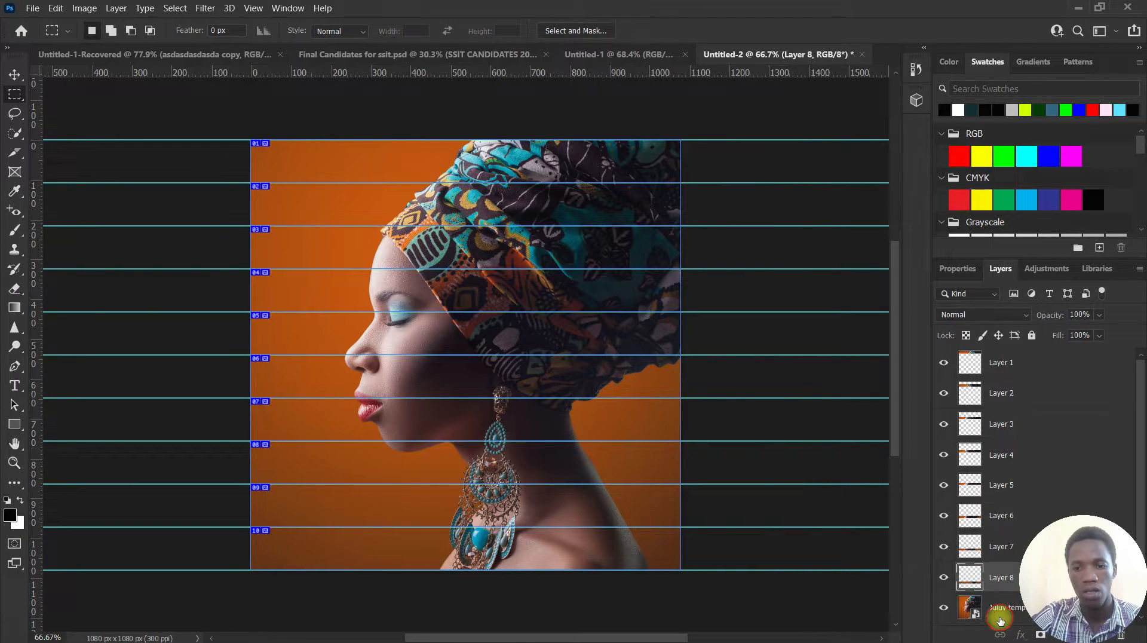
- Copy the ninth and tenth guide rows of the Juluv template layer to separate layers using full-width rectangular selections
click(987, 608)
drag(250, 484, 685, 525)
key(ctrl+j)
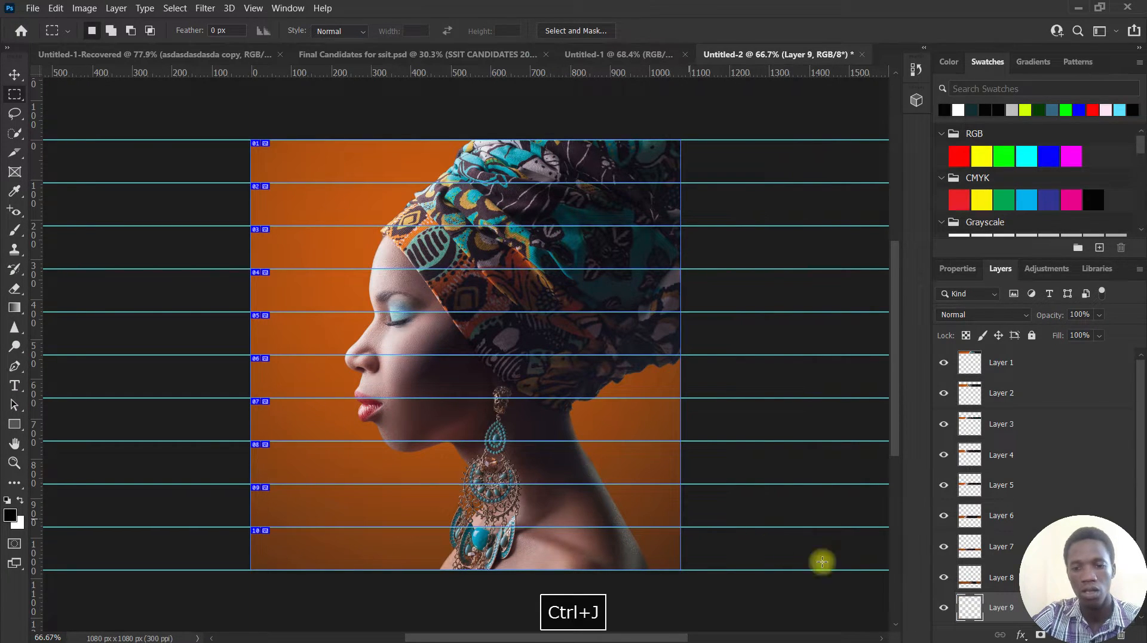
scroll(1006, 555, down, 2)
click(1000, 574)
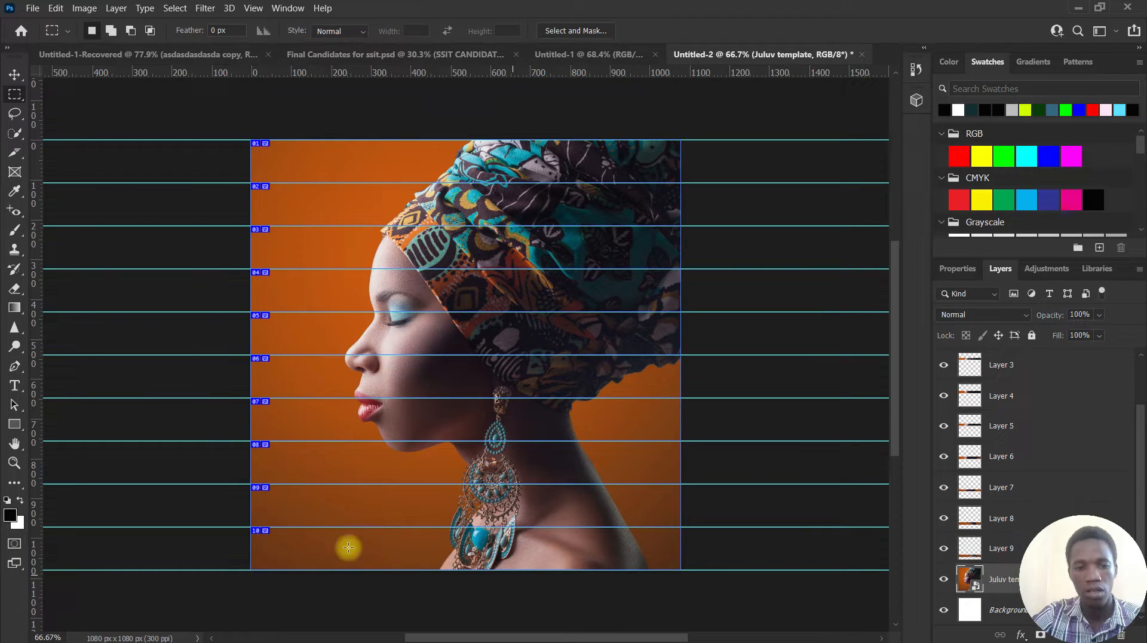
drag(247, 530, 696, 589)
key(ctrl+j)
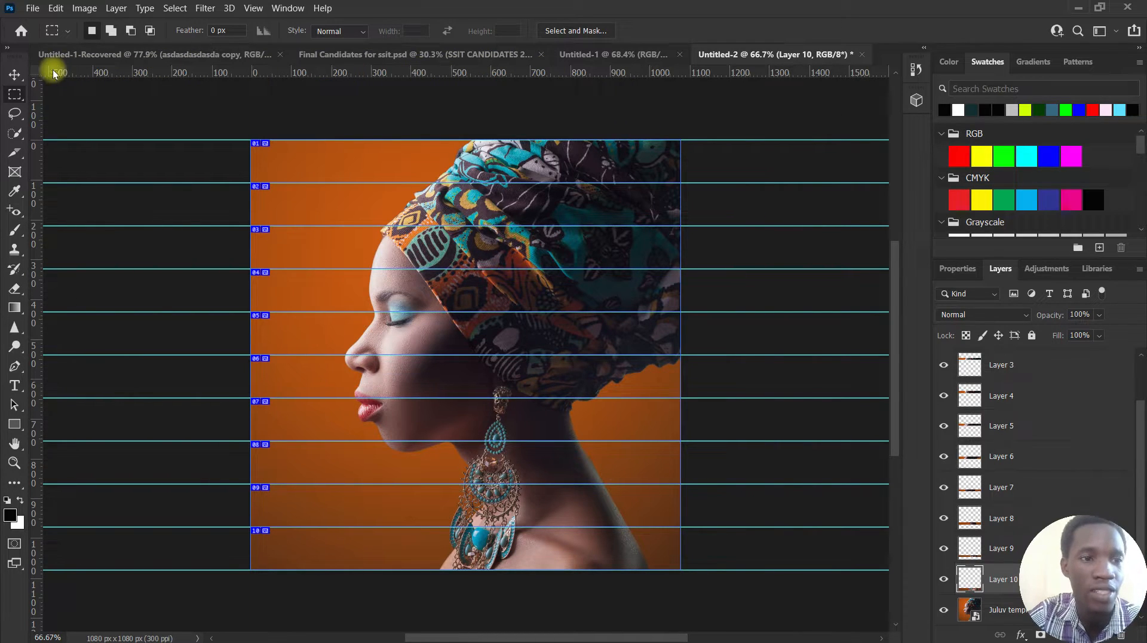
- Hide the Juluv template layer and test moving the tenth strip slightly to the right, undoing that move
click(18, 72)
scroll(978, 532, down, 1)
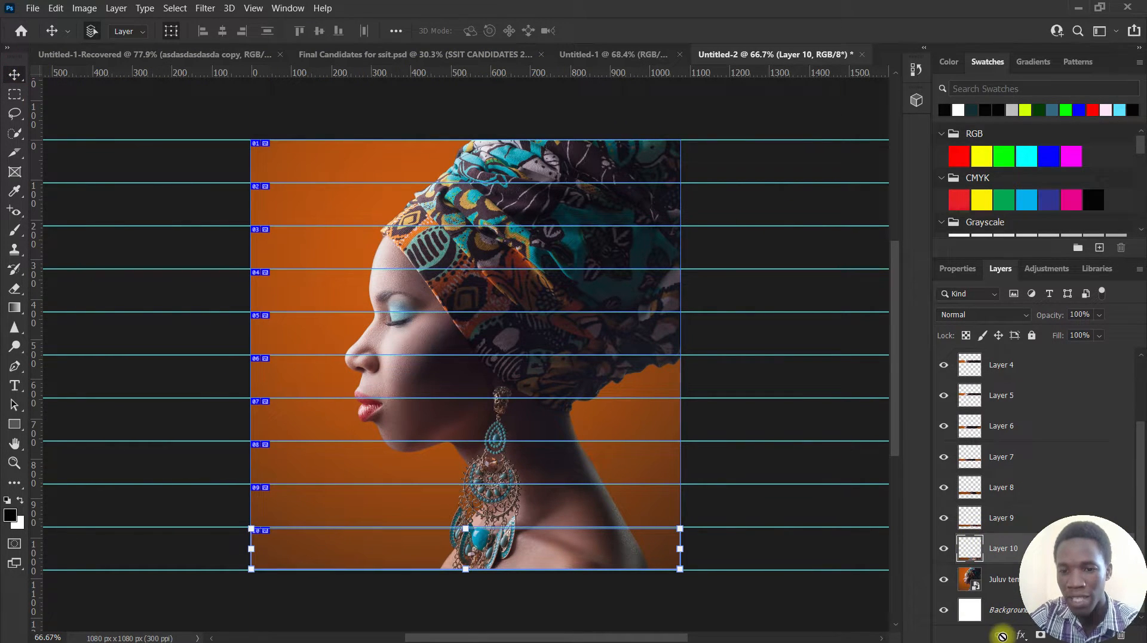
click(943, 579)
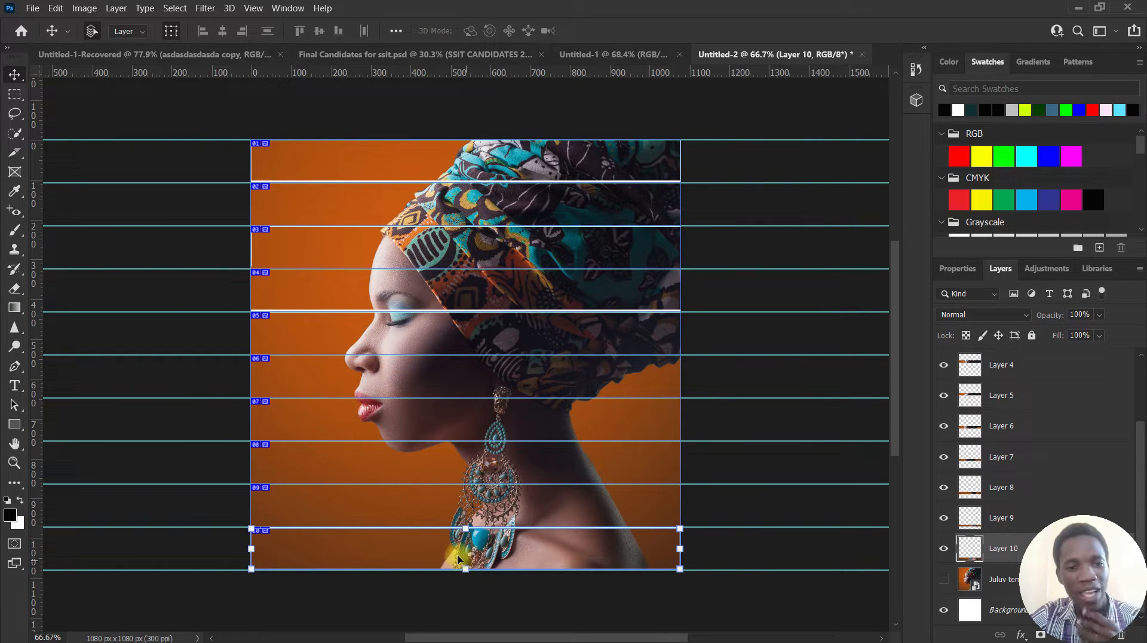
mouse_move(467, 550)
mouse_down()
mouse_move(503, 553)
mouse_move(484, 555)
mouse_up()
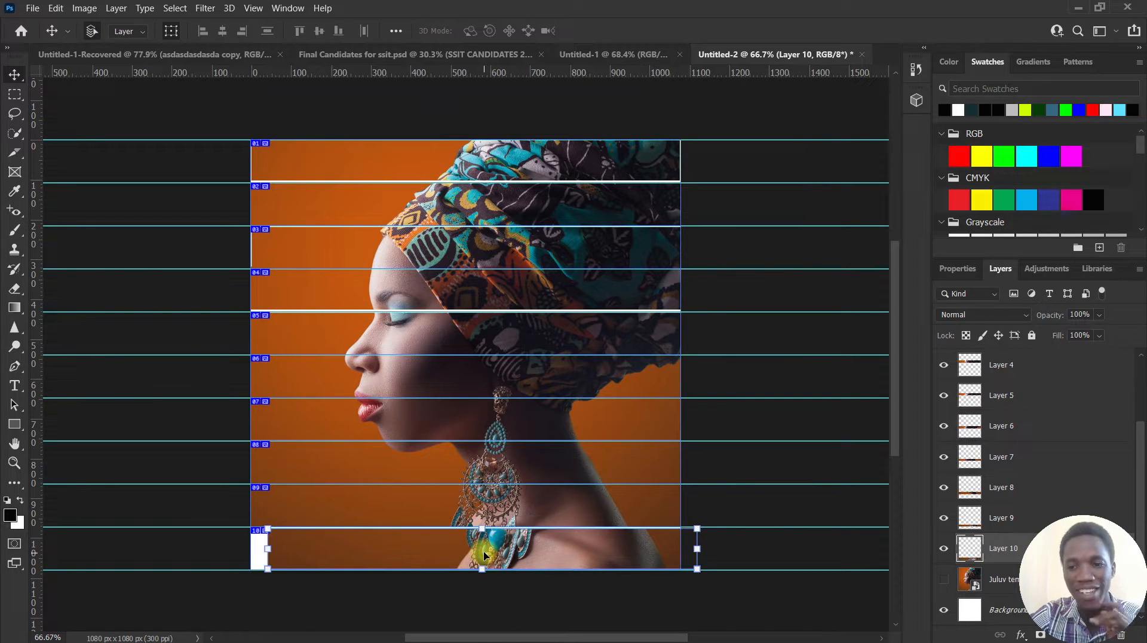
key(ctrl+z)
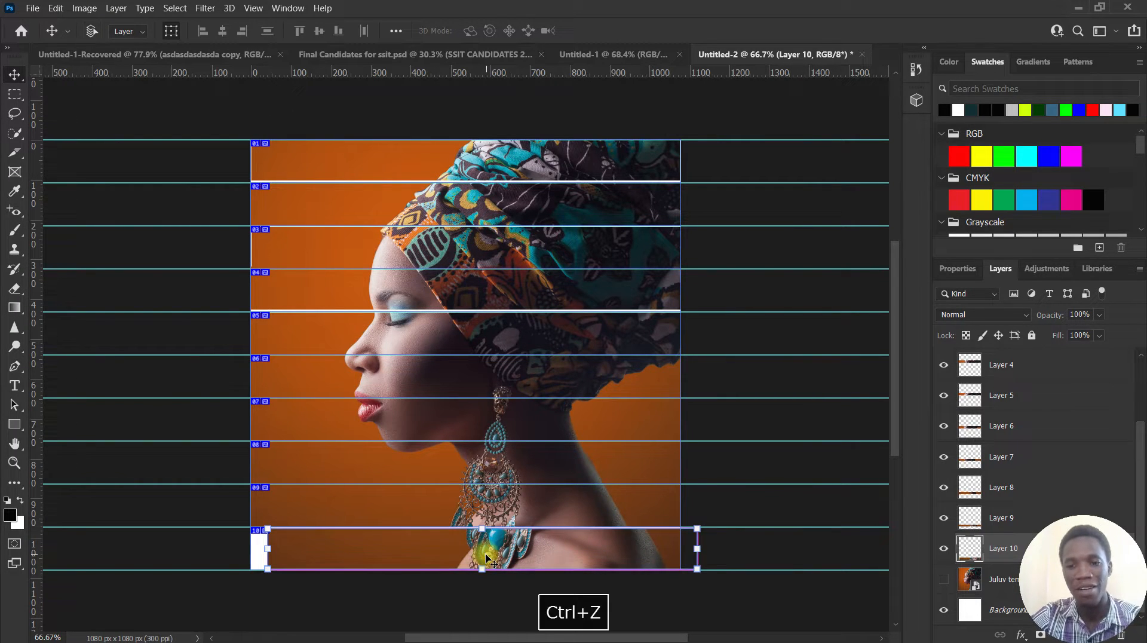
- Clear all guides and all slices from the document
key(ctrl+minus)
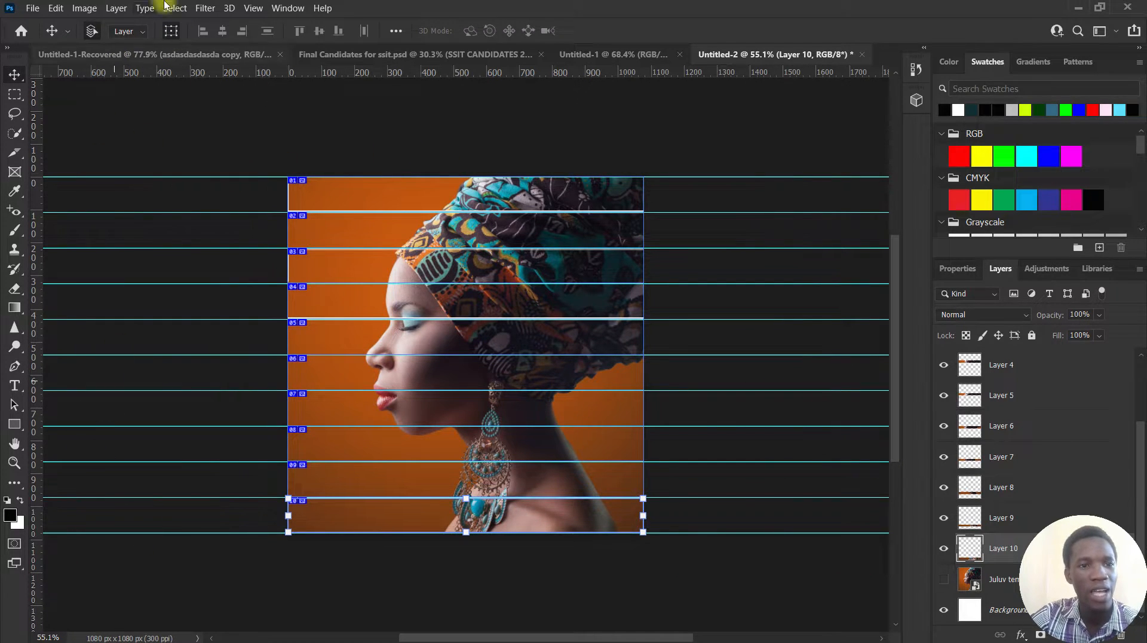
click(250, 8)
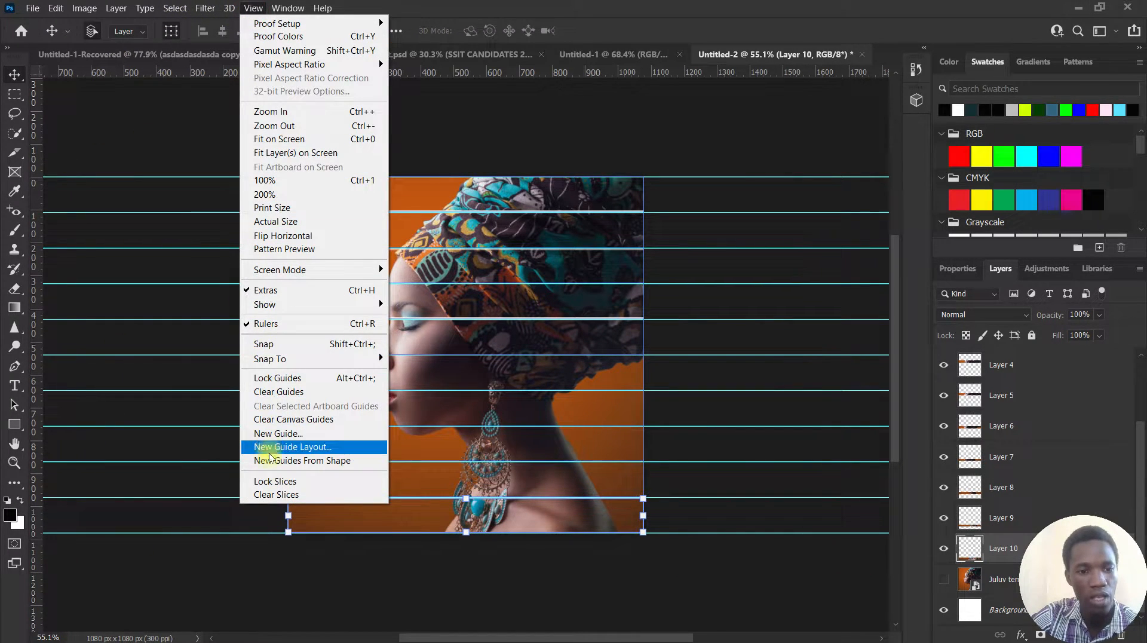
click(289, 392)
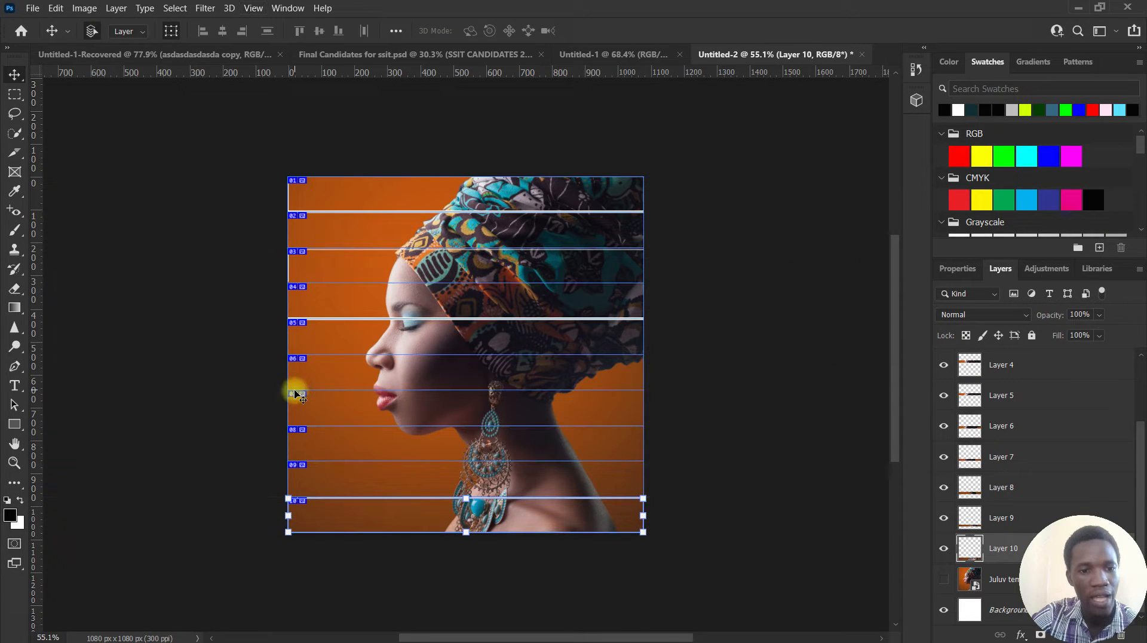
click(253, 9)
click(272, 494)
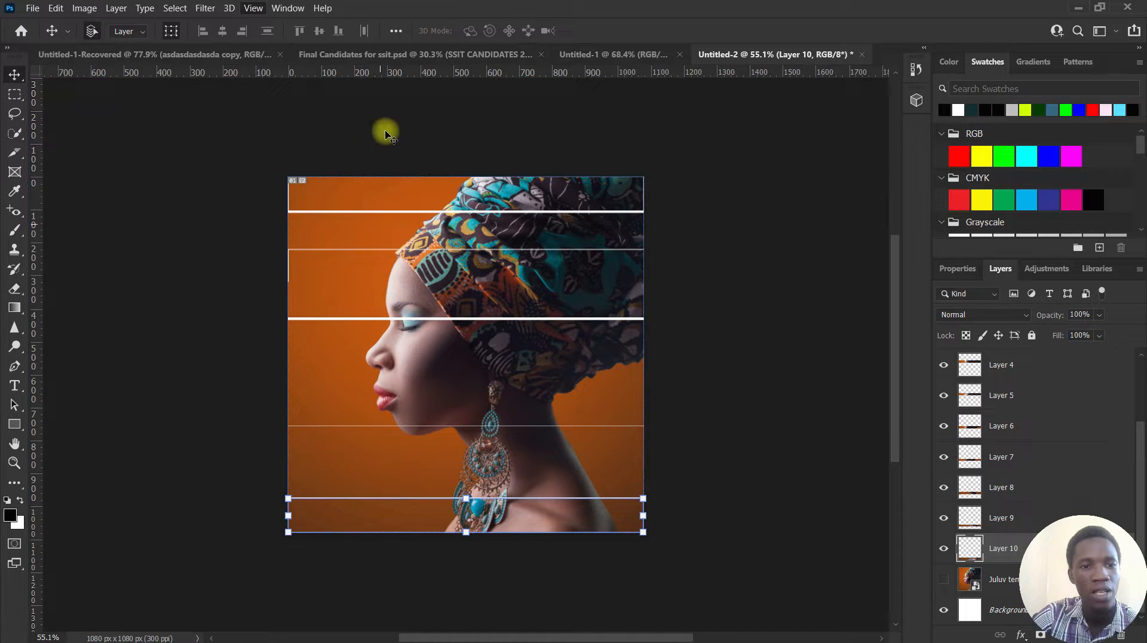
- Shift the first strip about 19 px to the right and the third strip about 8 px to the left
scroll(467, 227, up, 1)
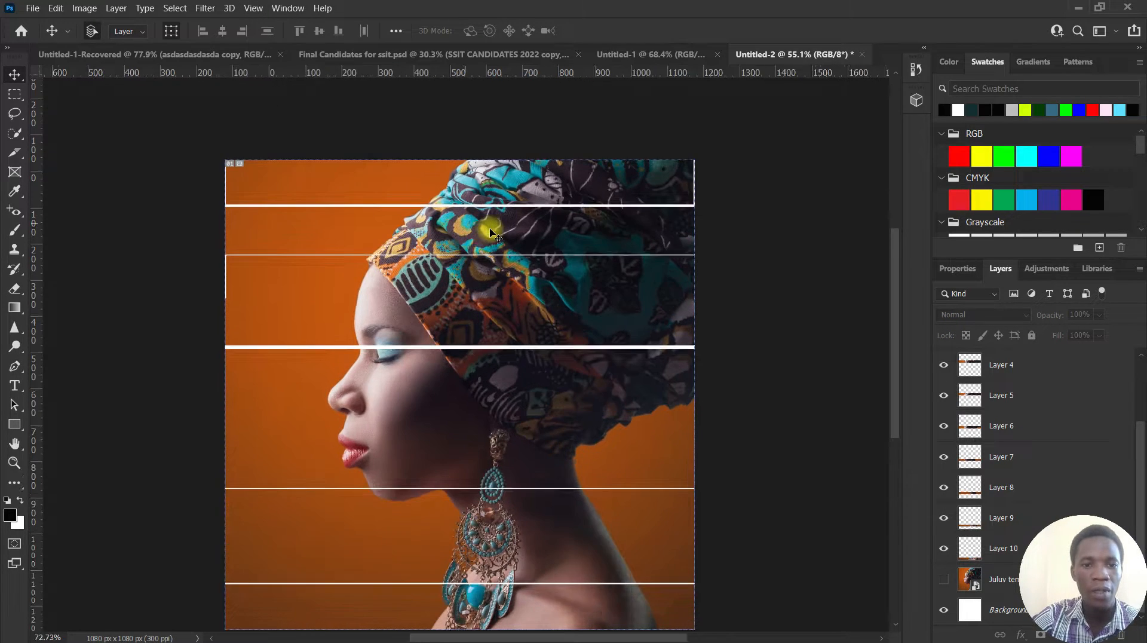
click(477, 204)
drag(483, 210, 495, 198)
drag(473, 271, 471, 275)
- Offset the fifth and eighth strips slightly to the right and the ninth strip slightly to the left, closing the gap above the fifth
click(473, 362)
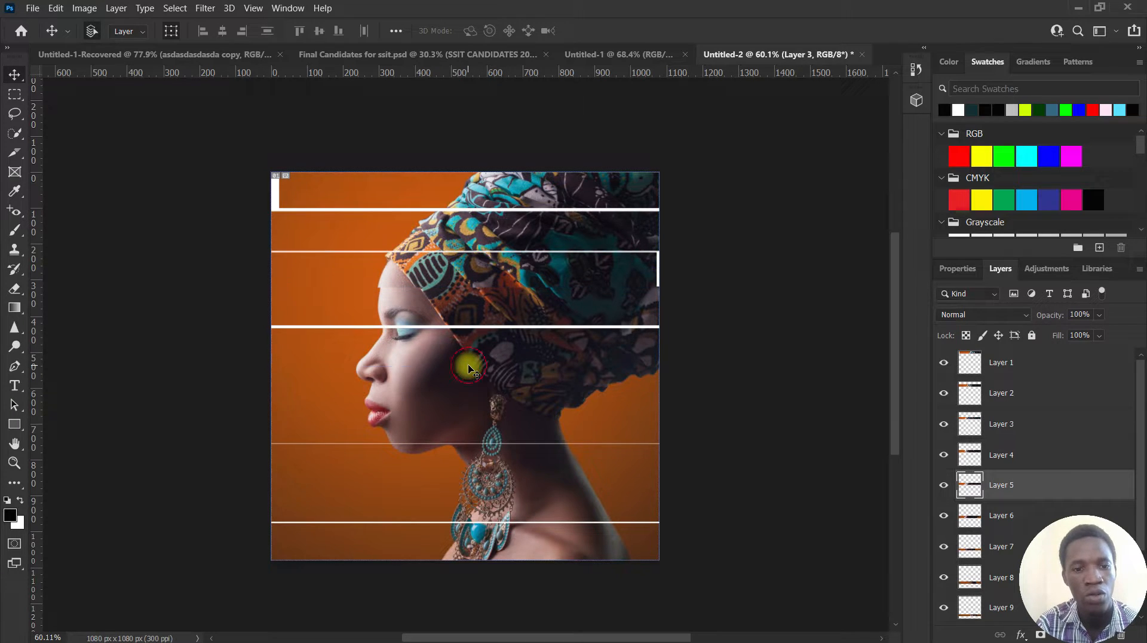
drag(489, 366, 488, 366)
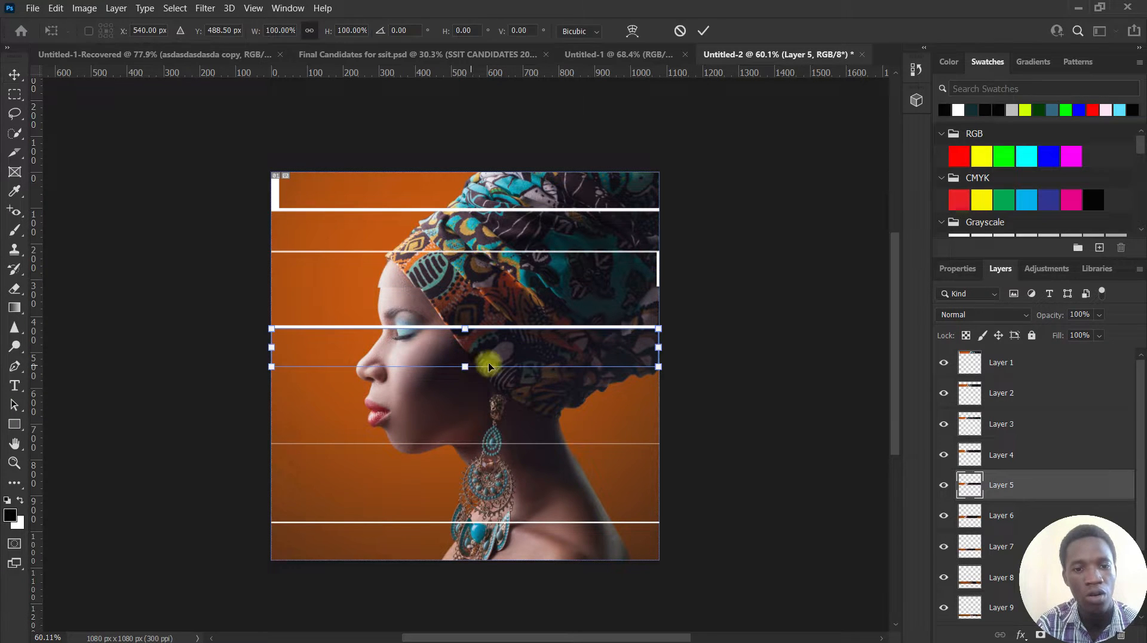
click(703, 33)
drag(527, 332, 519, 346)
drag(530, 491, 529, 461)
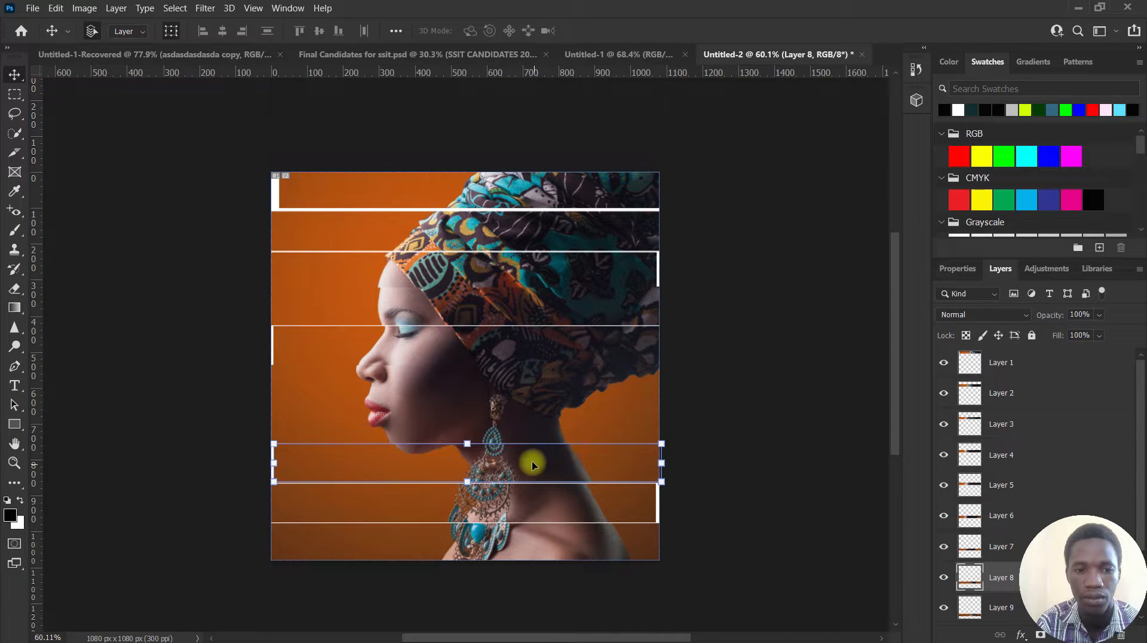
- Shift the seventh strip, at mouth level, about 10 px to the right
click(439, 421)
drag(439, 421, 440, 405)
key(ctrl+t)
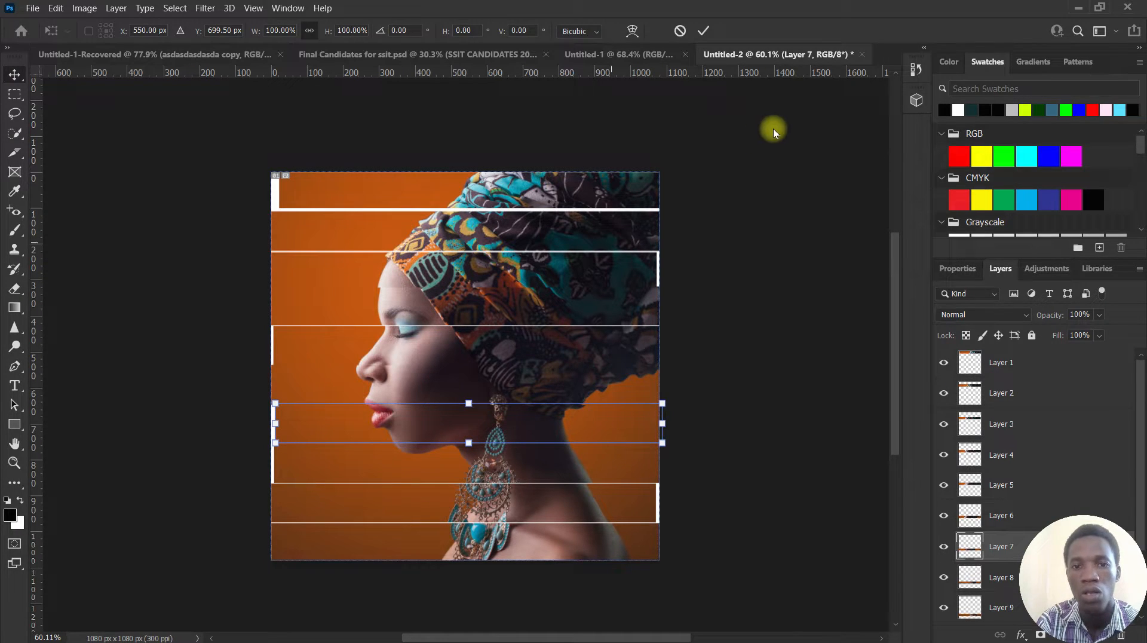
click(702, 33)
- Nudge the first strip down to narrow the white gap above the second strip
click(589, 205)
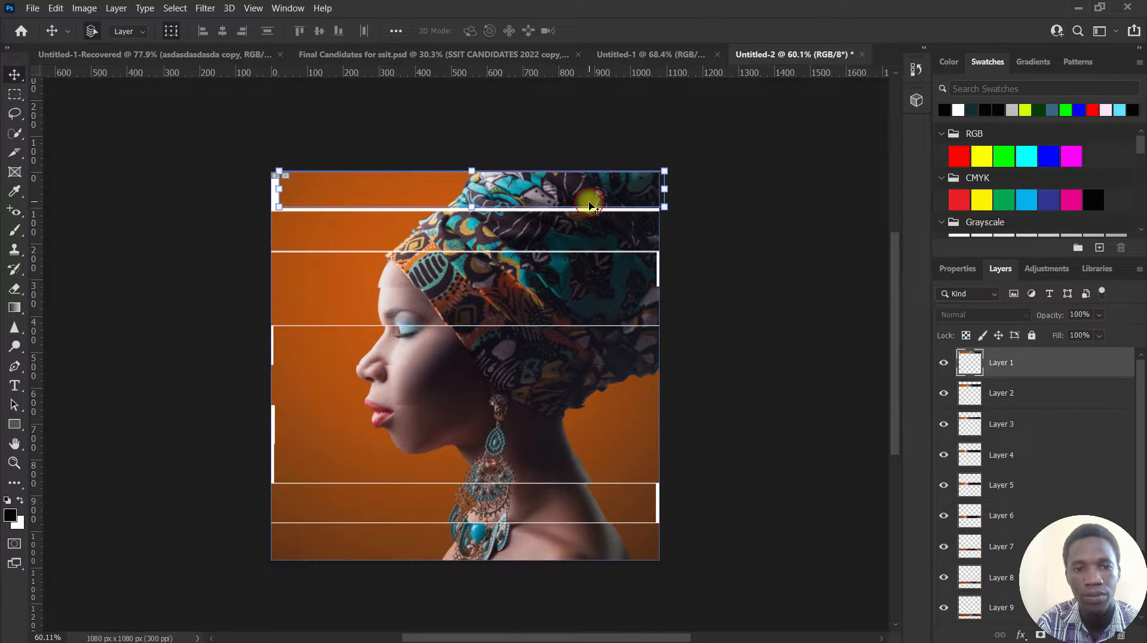
key(Down)
key(Down)
key(Down)
key(Down)
key(Down)
key(Down)
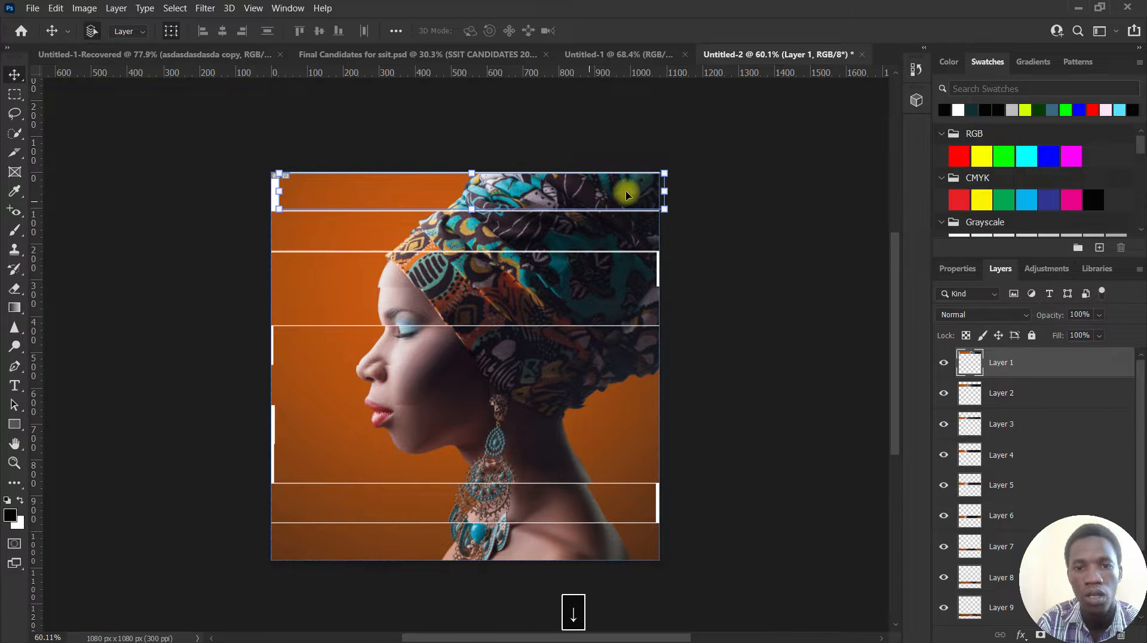
- Rotate the first strip by about 0.2 degrees and apply the transform
drag(674, 169, 682, 166)
key(ctrl+z)
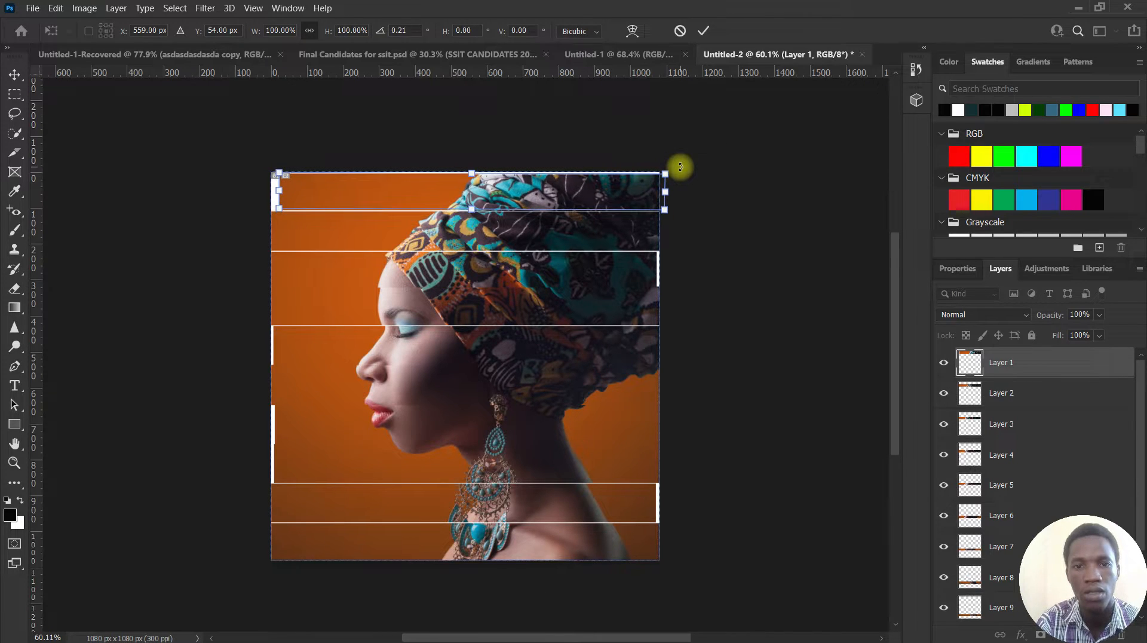
click(704, 33)
- Rotate the third strip clockwise by about 1 degree and apply the transform
click(615, 266)
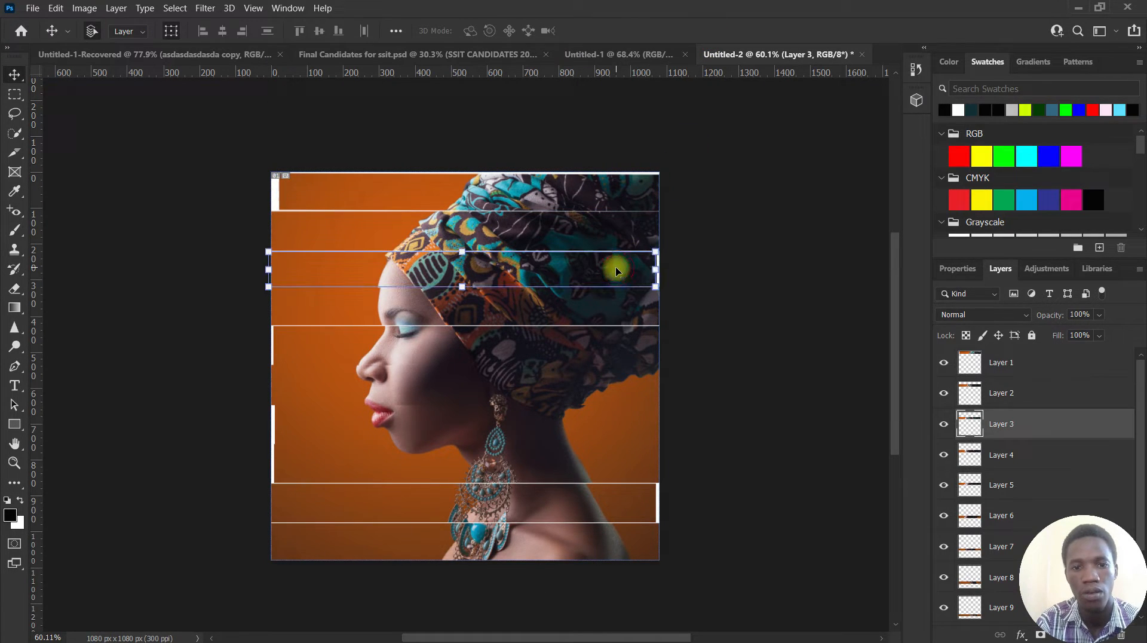
drag(667, 297, 668, 300)
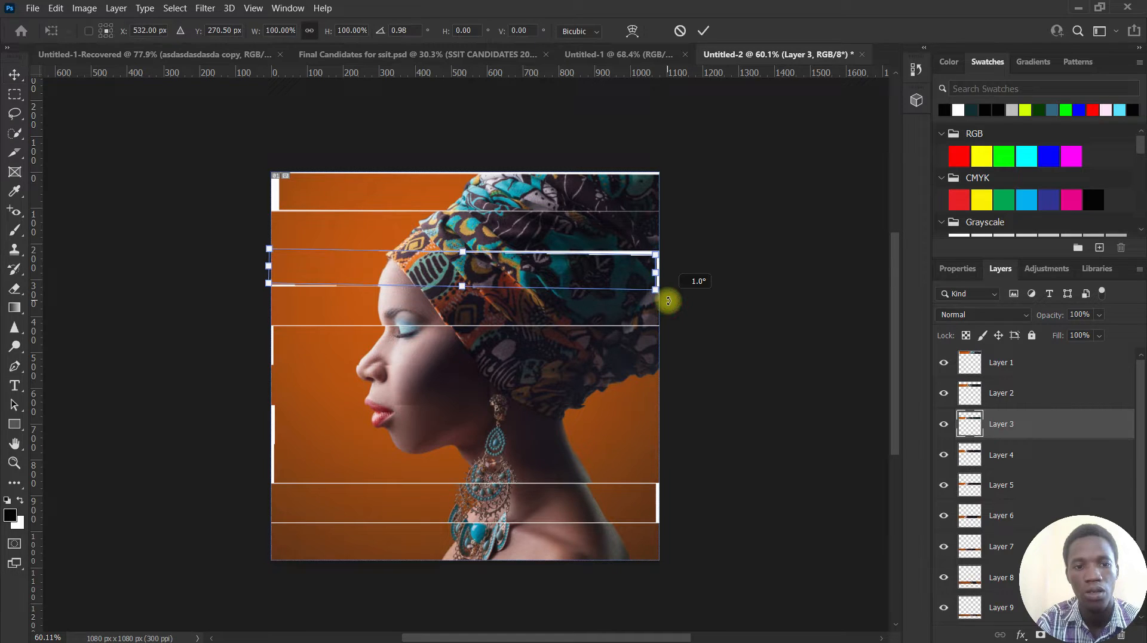
click(703, 31)
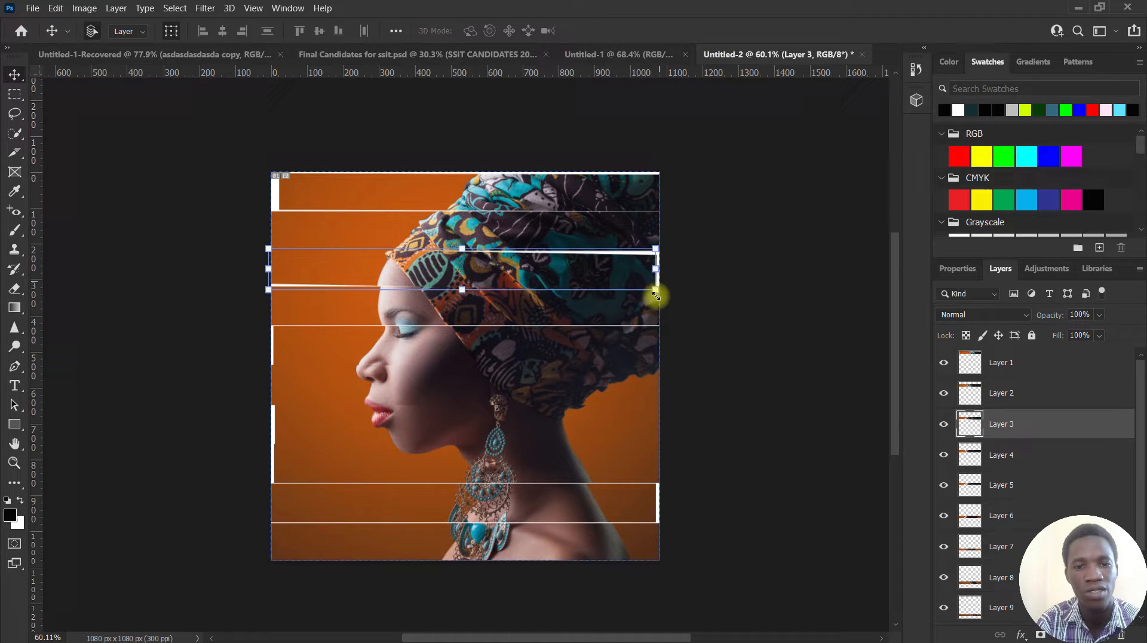
- Rotate the seventh strip, at mouth level, clockwise by about 0.3 degrees and apply the transform
click(642, 352)
click(596, 412)
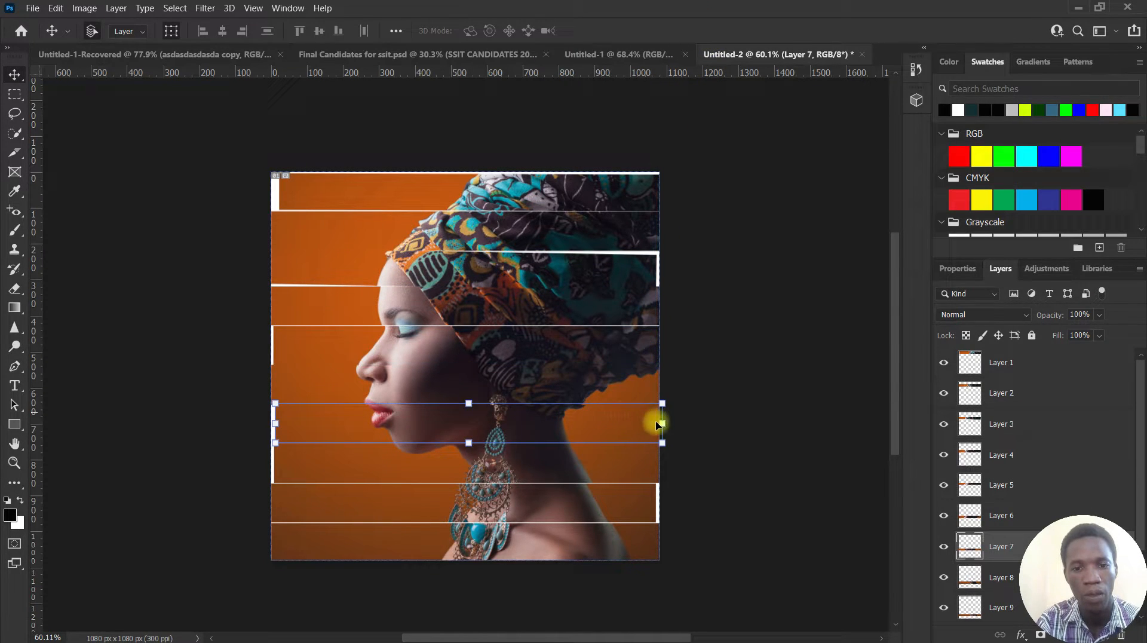
drag(679, 402, 679, 403)
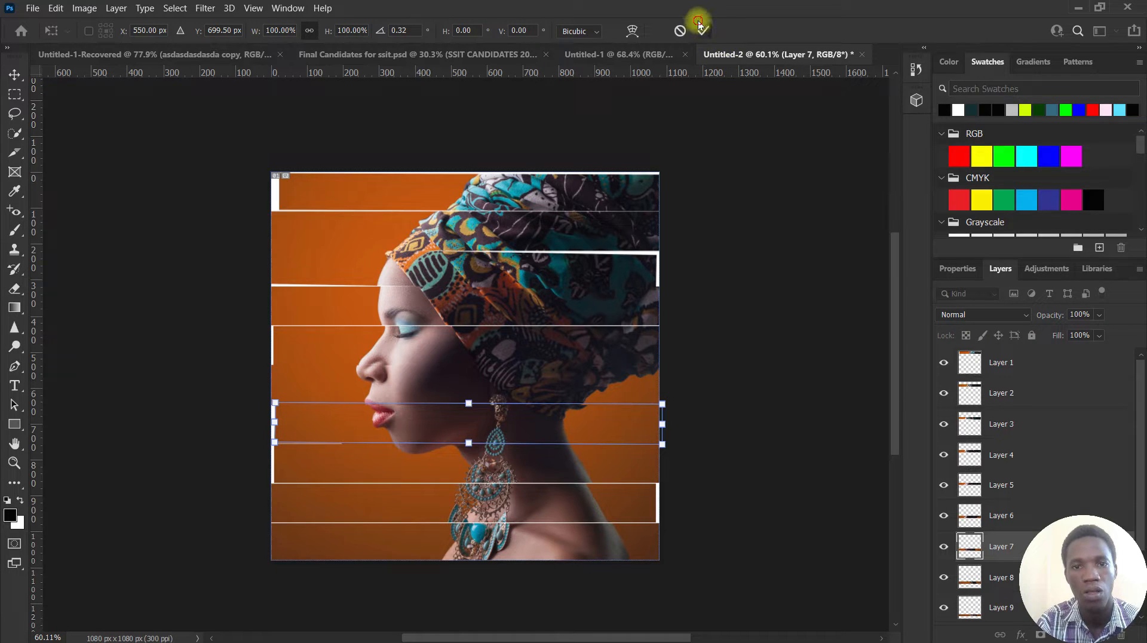
click(713, 35)
- Nudge the sixth strip down by about 4 px to open a thin white gap below the fifth strip
click(595, 355)
click(609, 388)
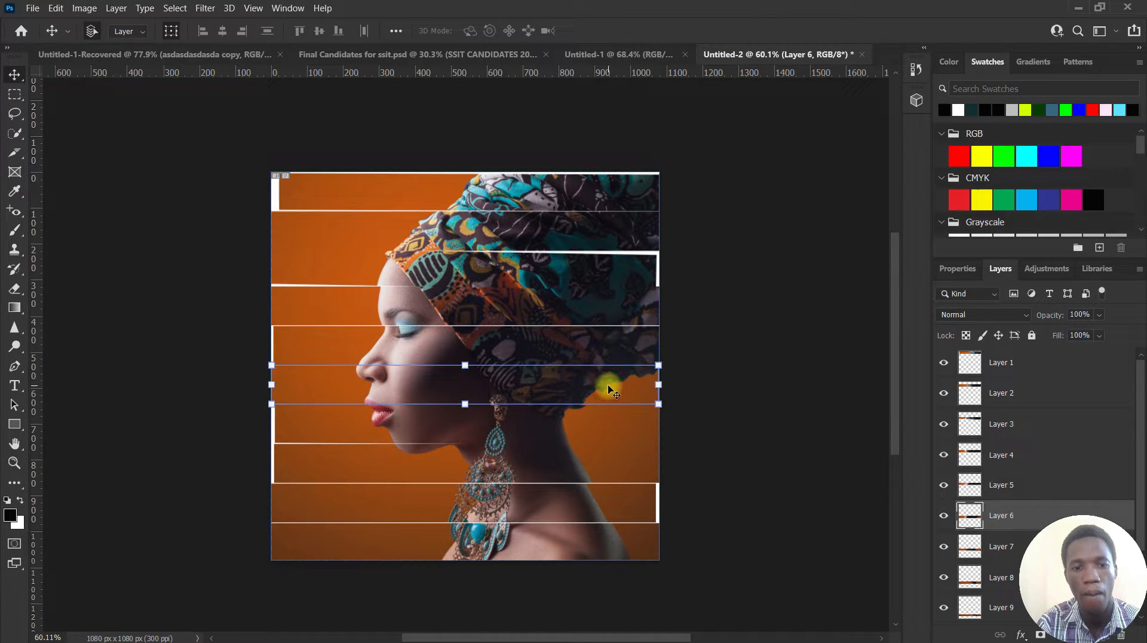
key(Down)
key(Down)
key(Down)
key(Down)
key(Down)
key(Up)
click(703, 315)
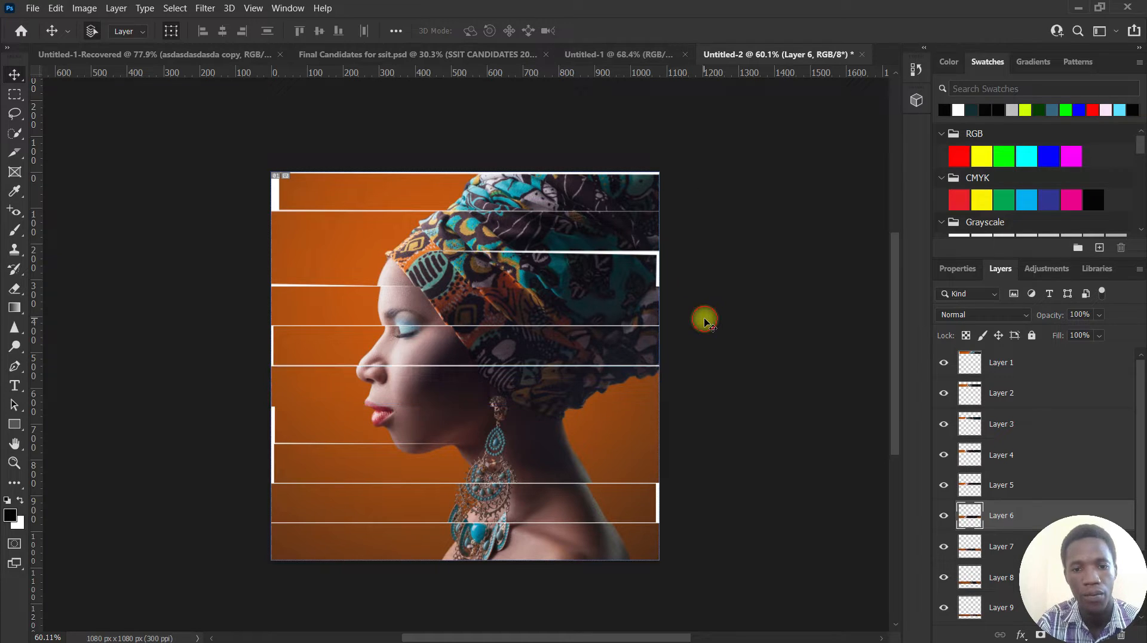
- Try to shift the sixth strip slightly to the right
click(614, 426)
click(644, 383)
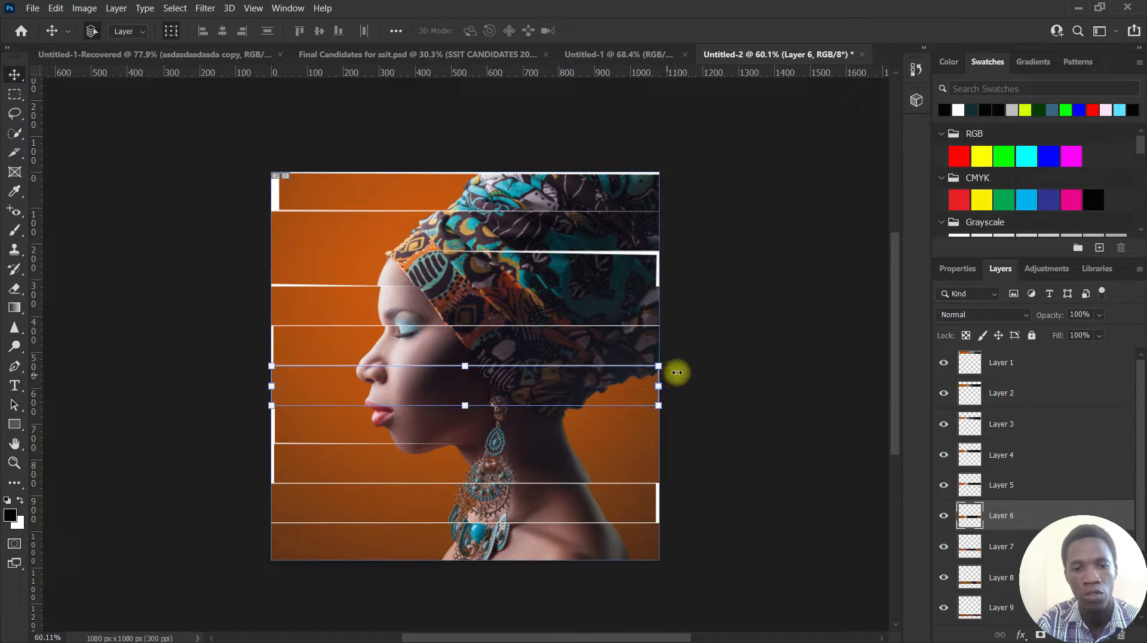
key(Right)
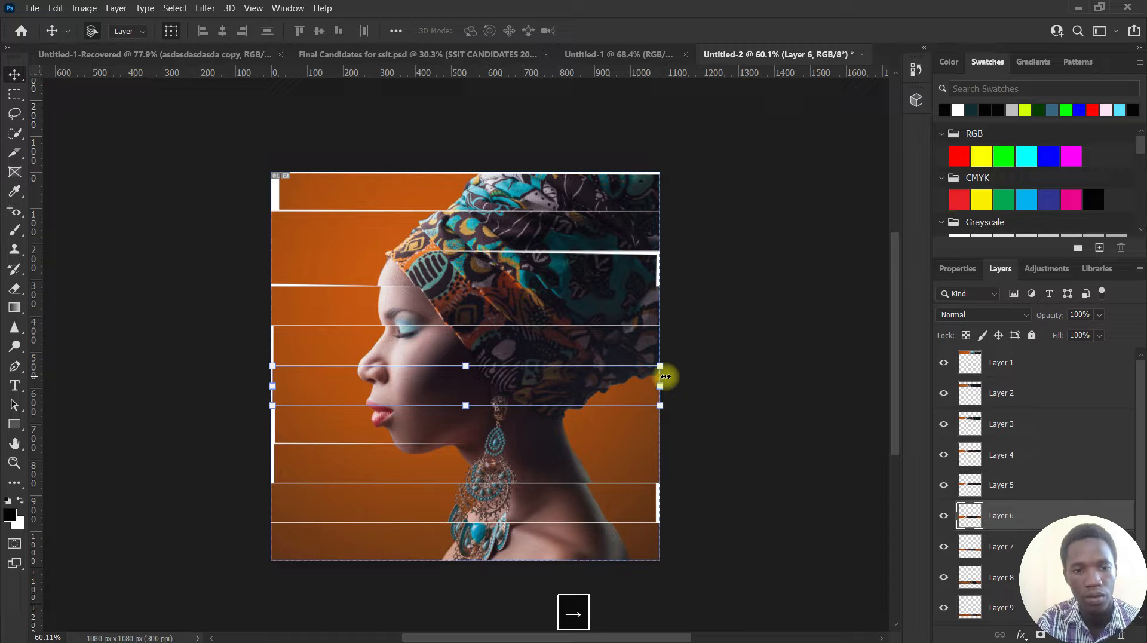
key(Left)
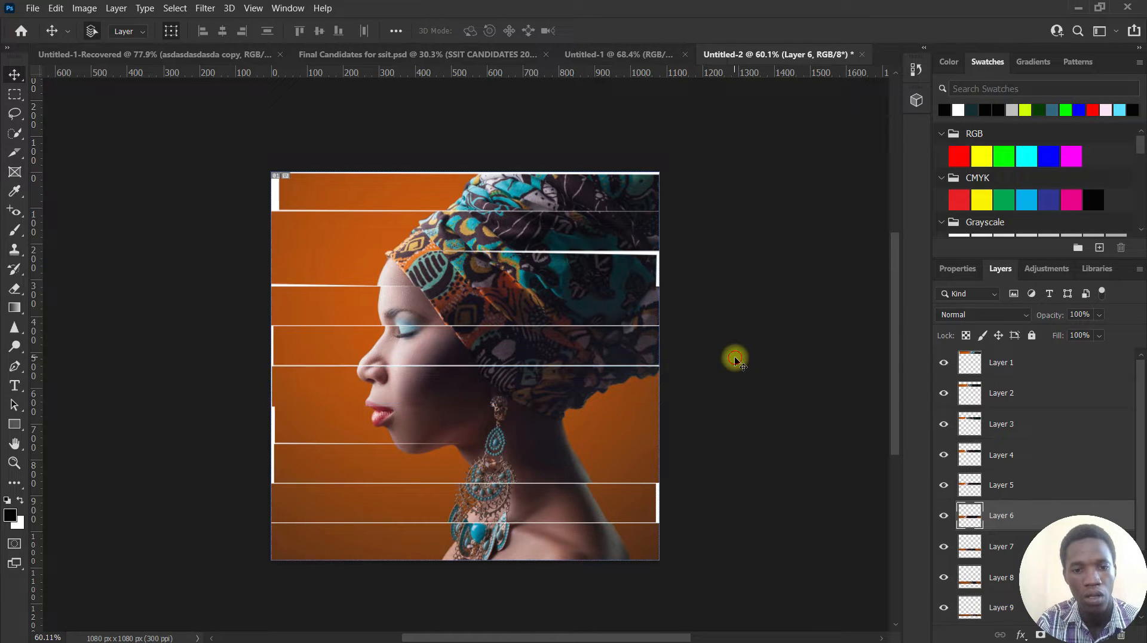
- Rotate the eighth strip counterclockwise by about 0.4 degrees, apply the transform and deselect the layer
click(617, 464)
drag(677, 441, 676, 427)
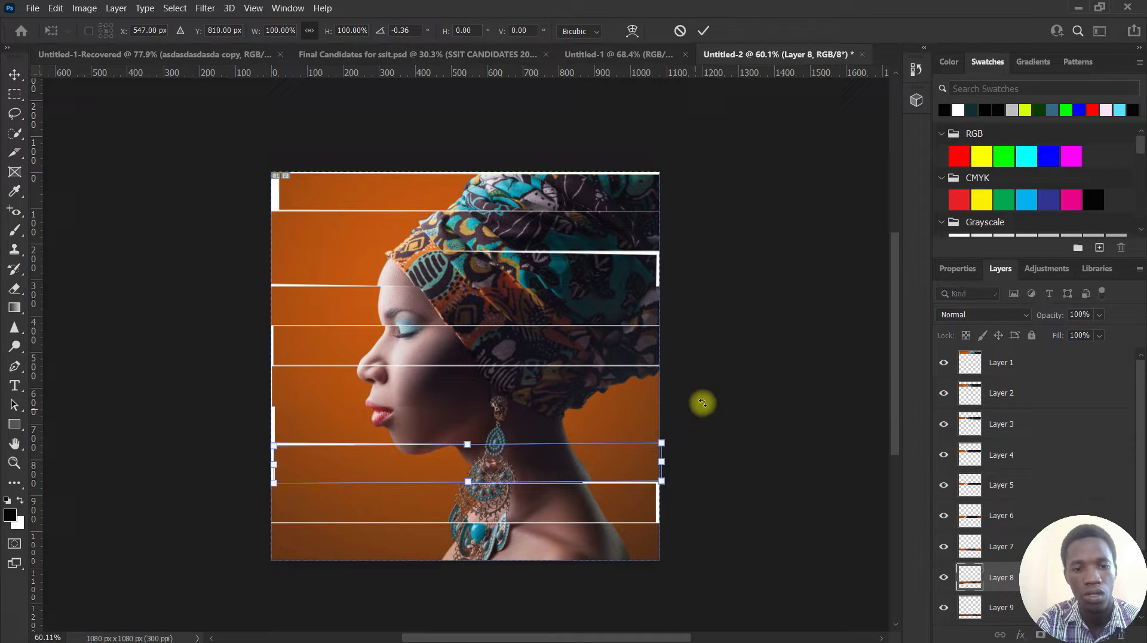
click(699, 33)
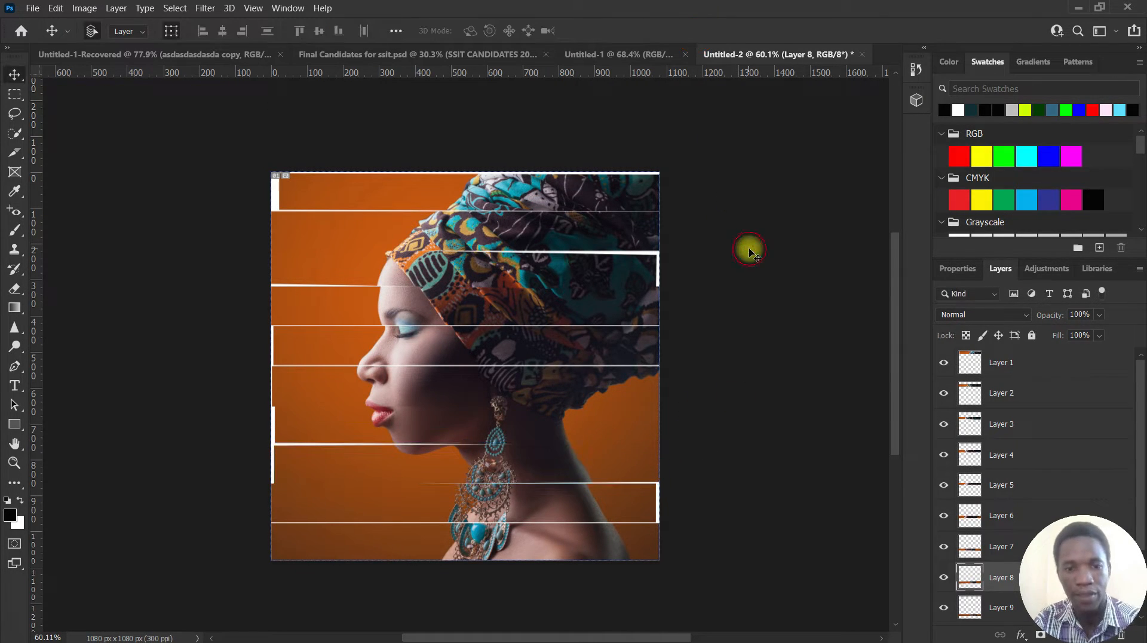
click(750, 250)
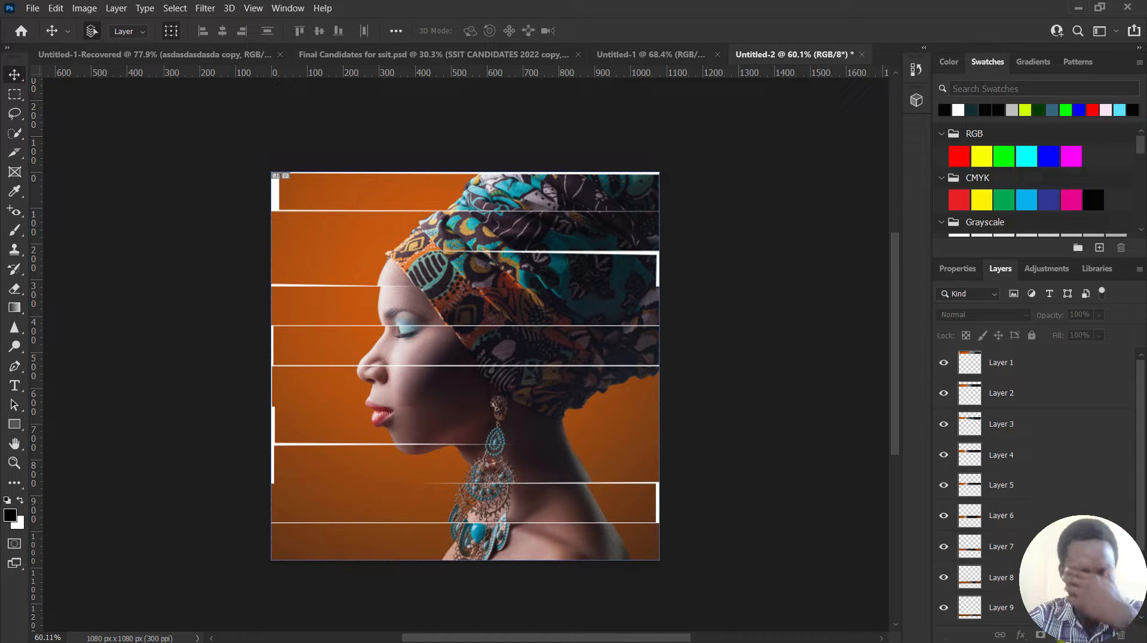
- Select all ten strip layers and scale them down together around their centre, leaving a white border around the portrait
click(625, 451)
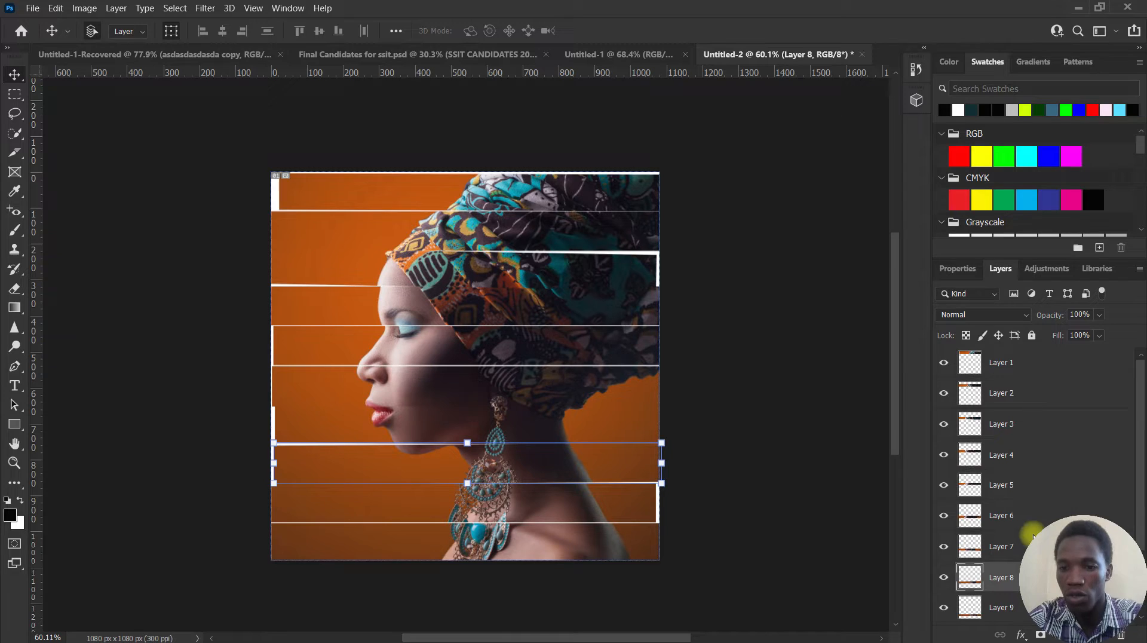
scroll(1032, 536, down, 3)
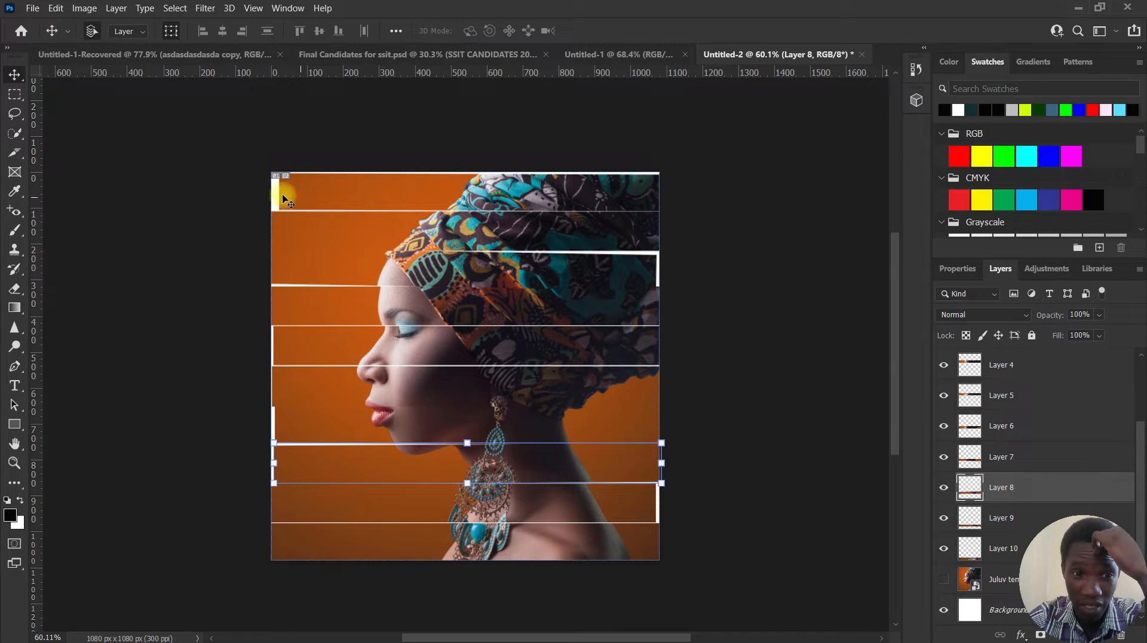
click(741, 382)
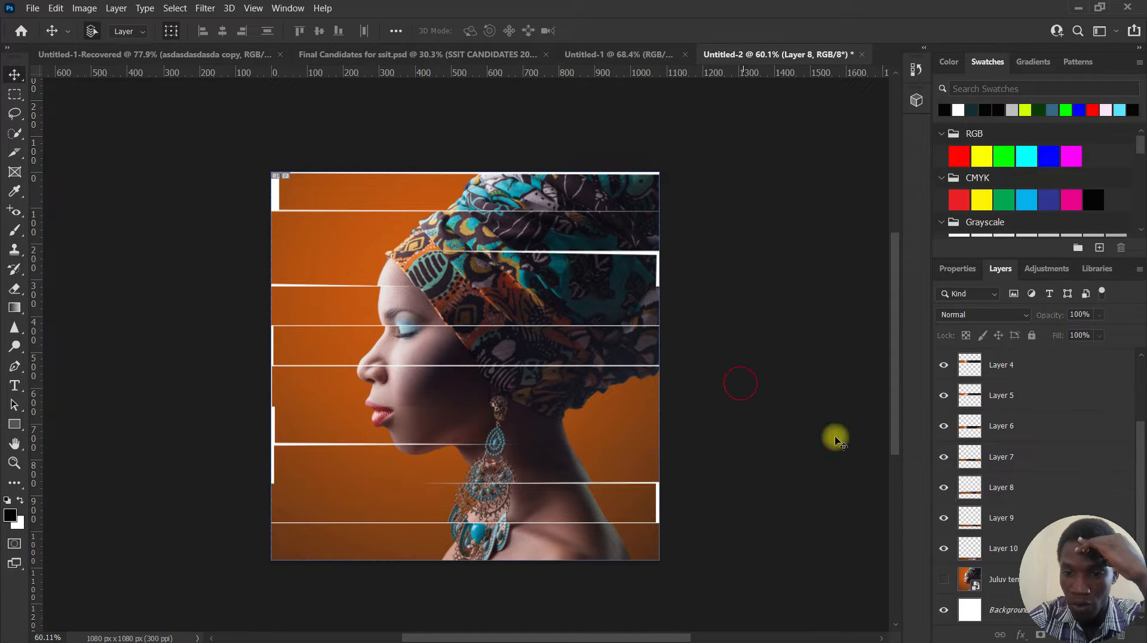
click(993, 548)
scroll(993, 549, up, 3)
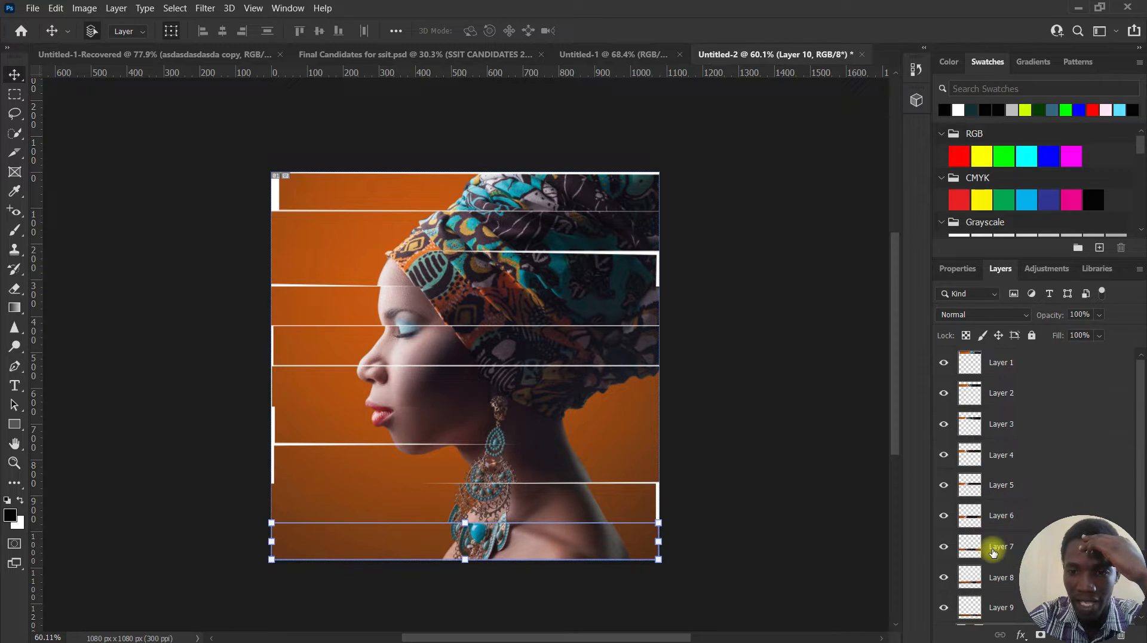
shift+click(1043, 371)
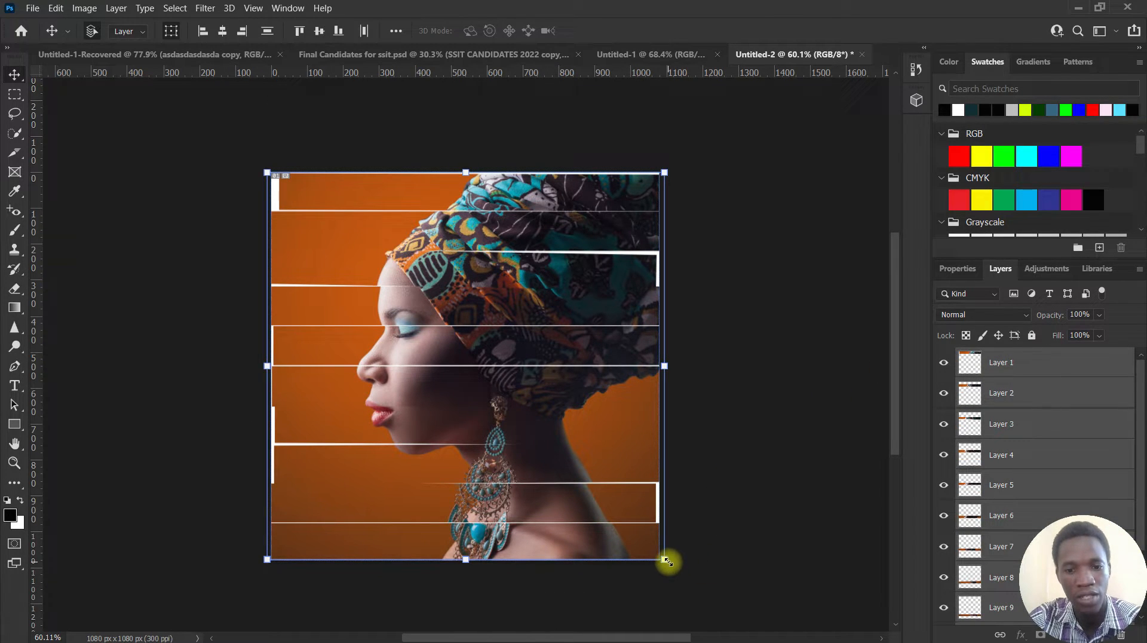
drag(666, 560, 622, 515)
click(702, 31)
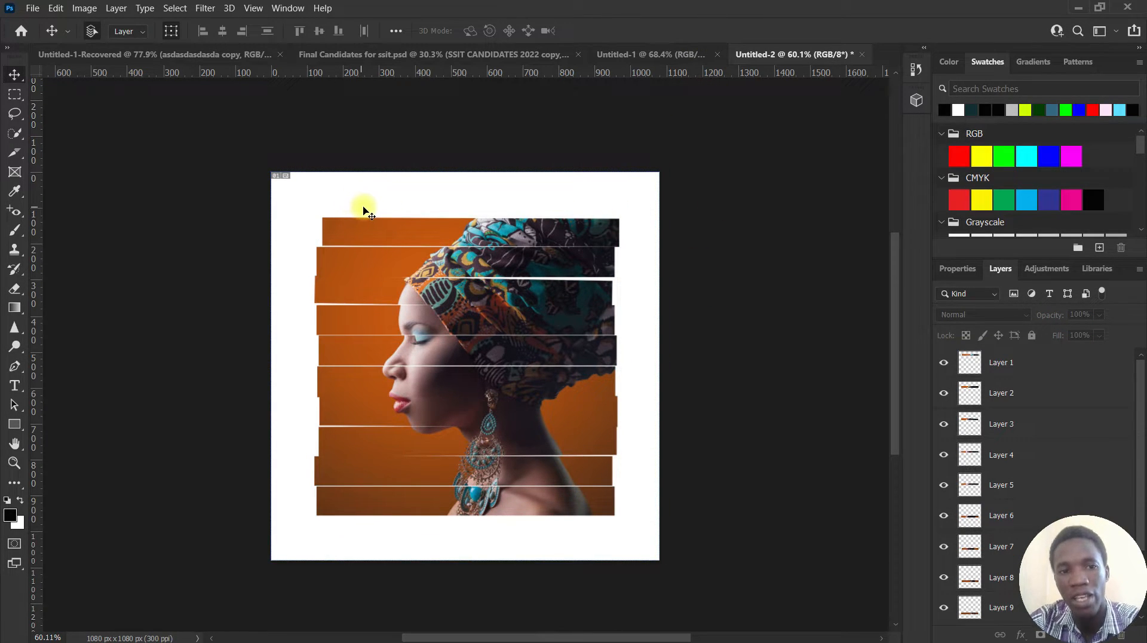
scroll(880, 397, down, 3)
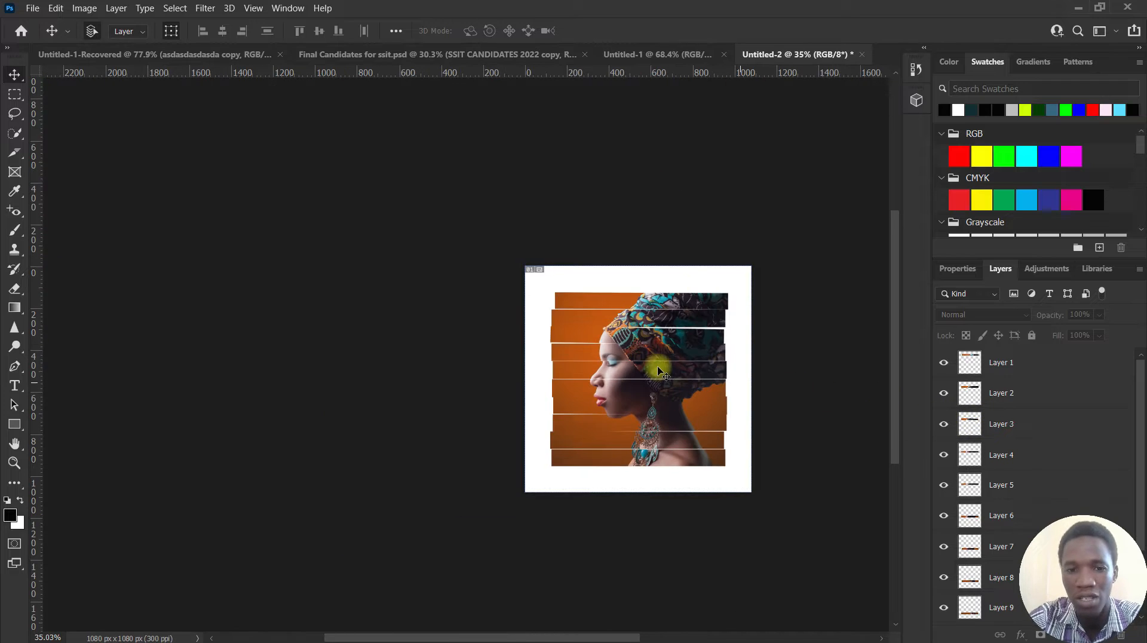
scroll(657, 366, up, 3)
drag(570, 636, 606, 636)
scroll(1090, 450, down, 3)
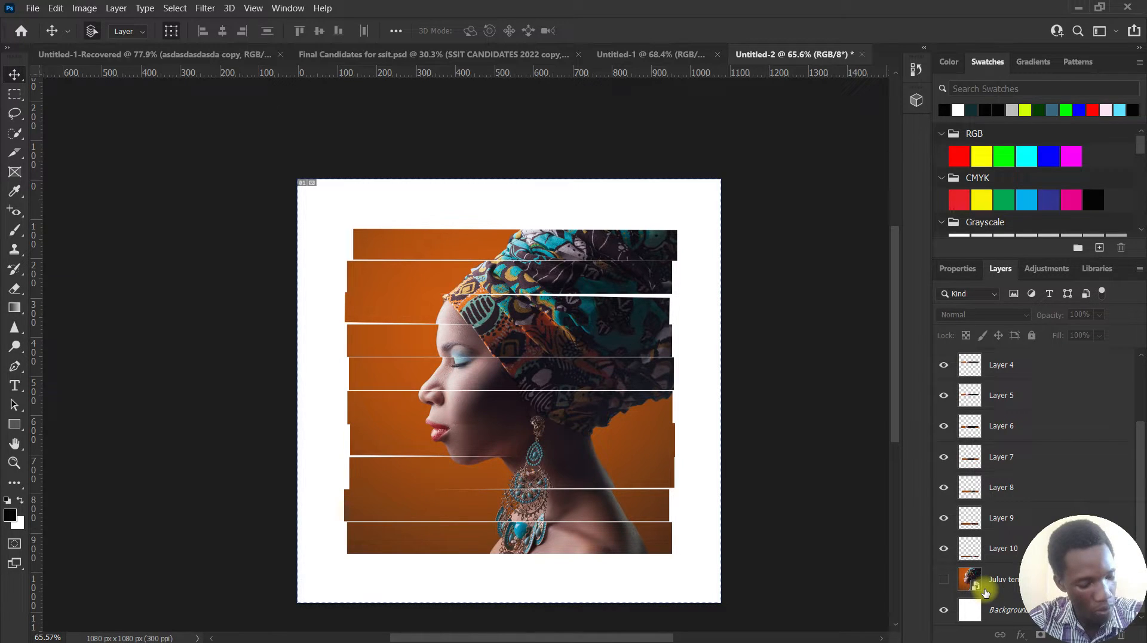
click(1012, 555)
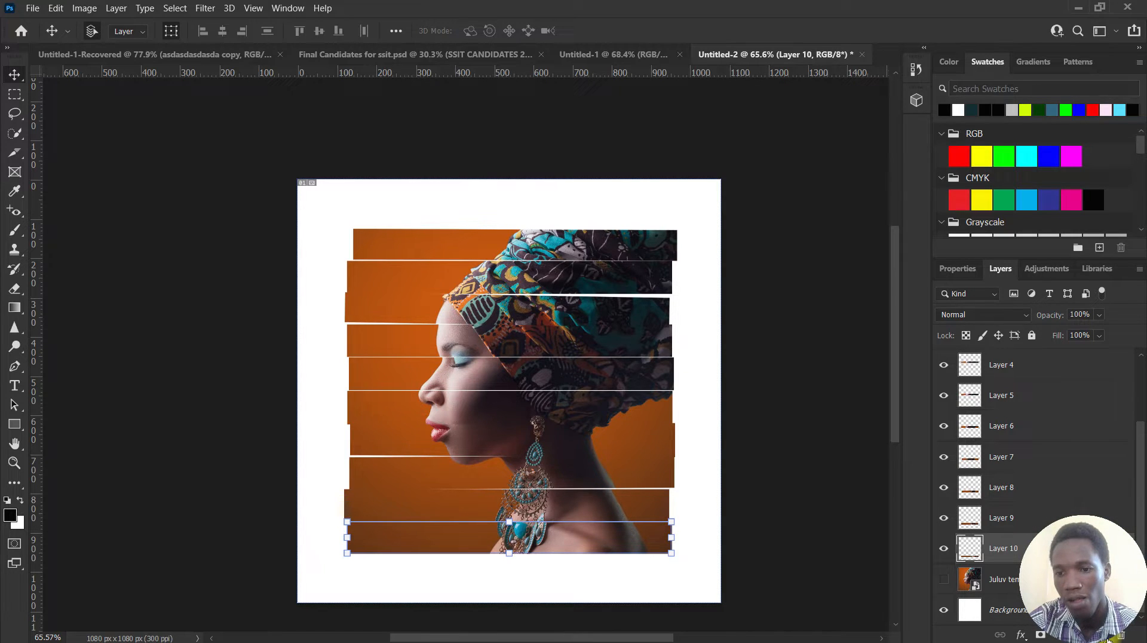
- Restore the maximized Photoshop window and fit it to one half of the screen beside the Downloads folder
click(1100, 7)
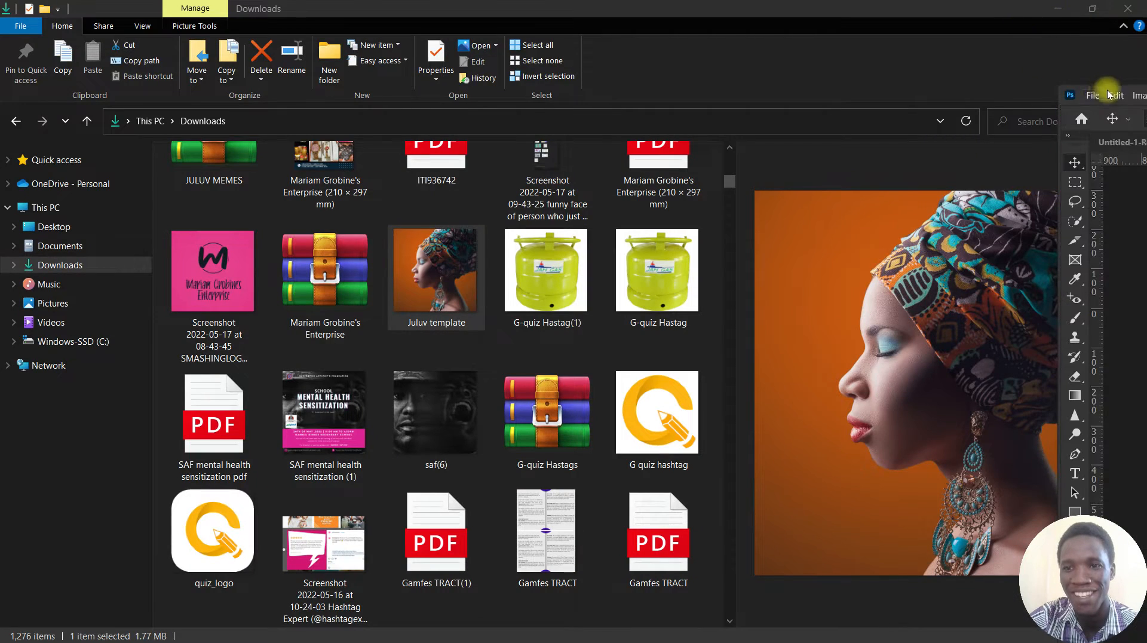
click(1070, 97)
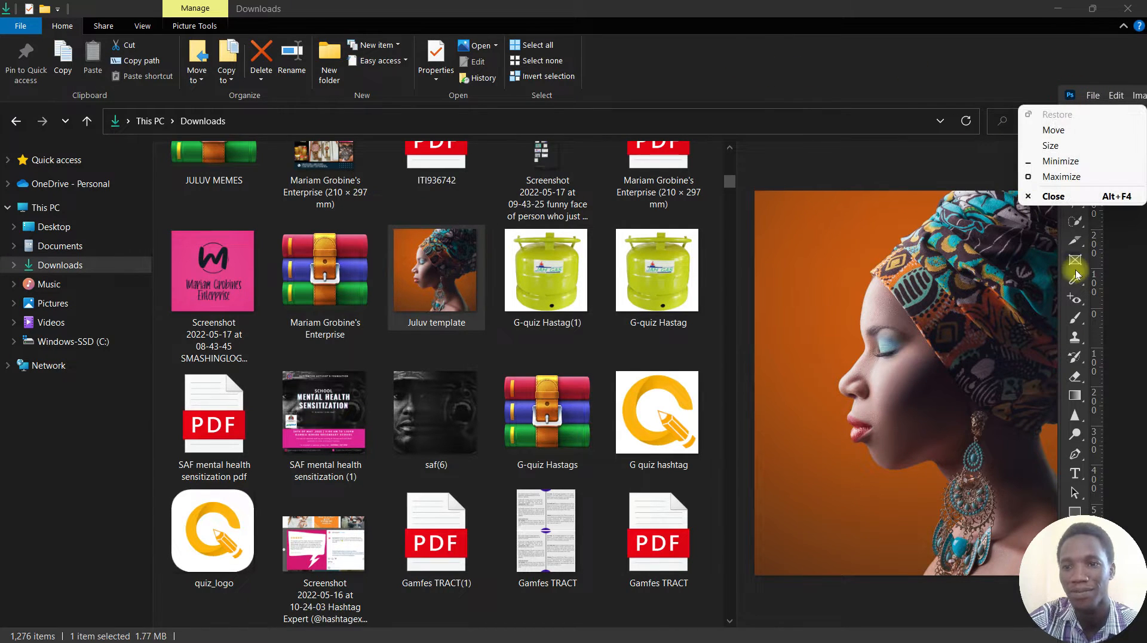
click(1123, 281)
key(super+Left)
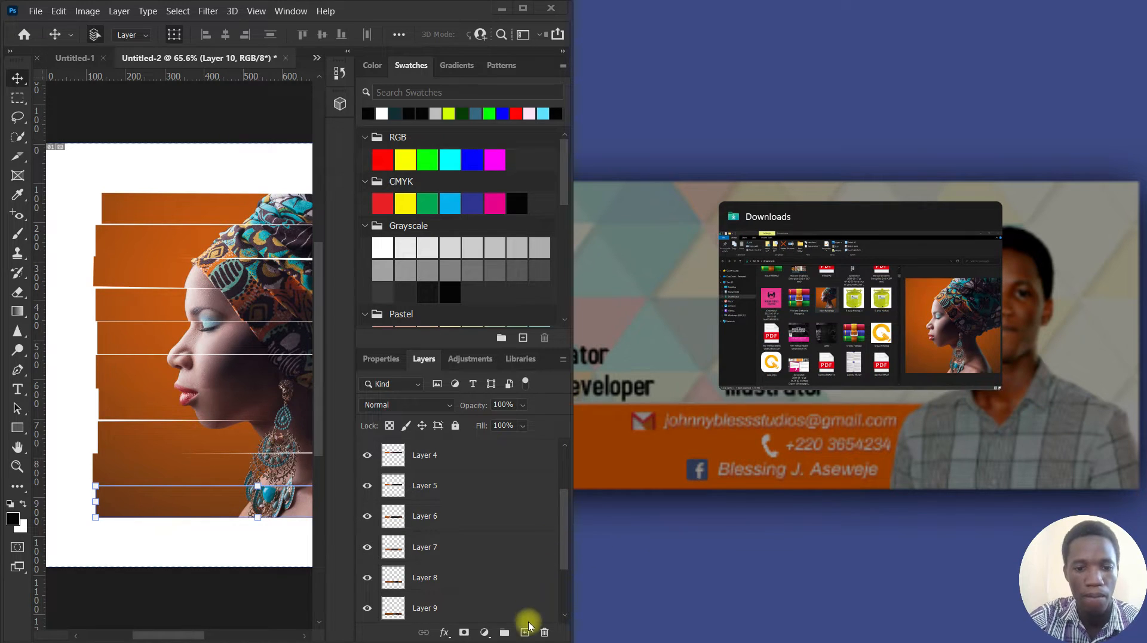
key(space)
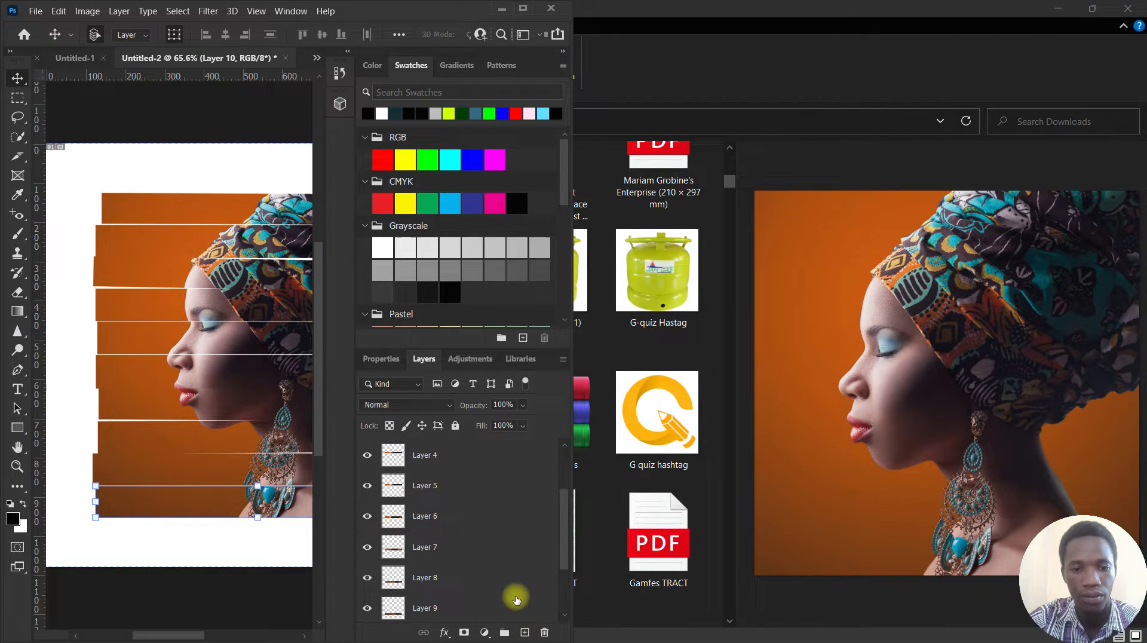
- Add a new empty layer directly above the hidden Juluv template layer and maximize the Photoshop window
scroll(515, 597, down, 3)
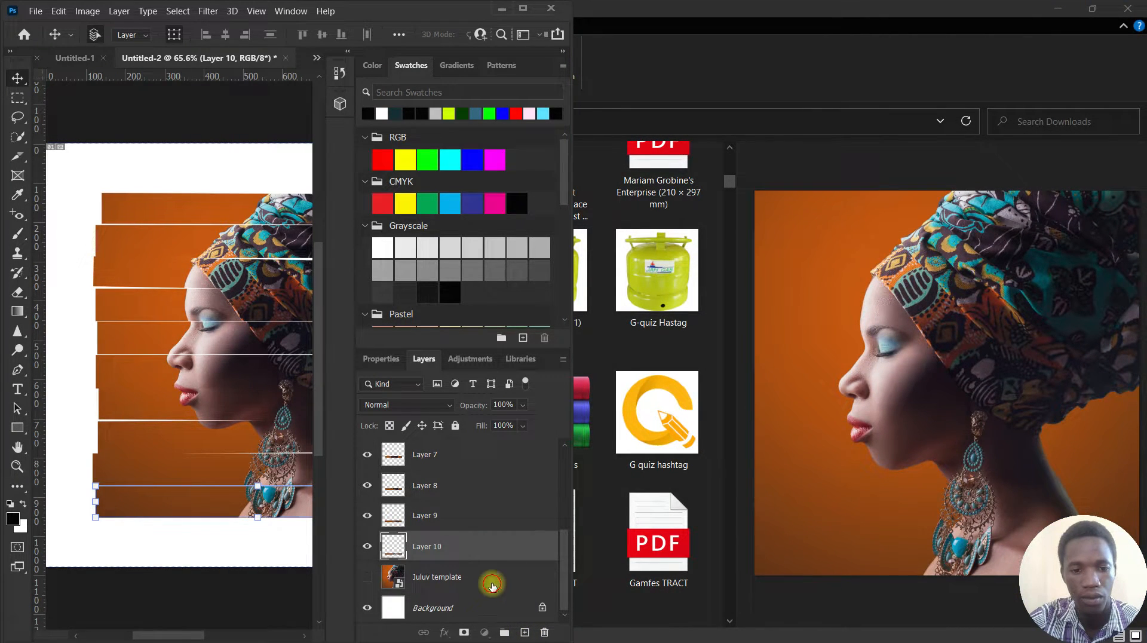
click(492, 584)
click(524, 632)
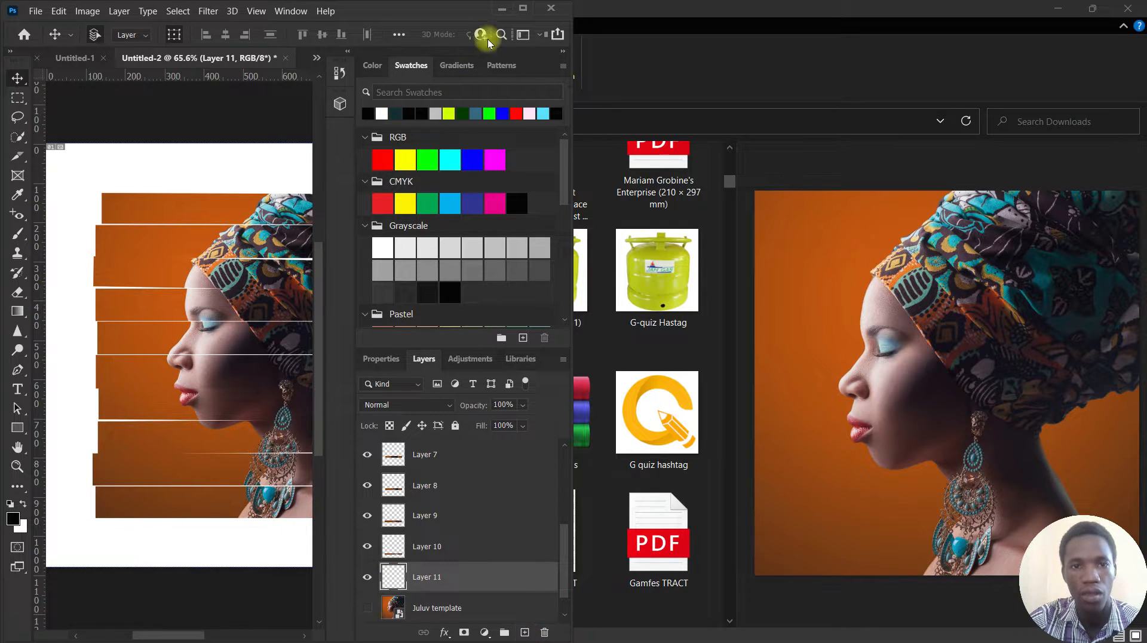
click(523, 8)
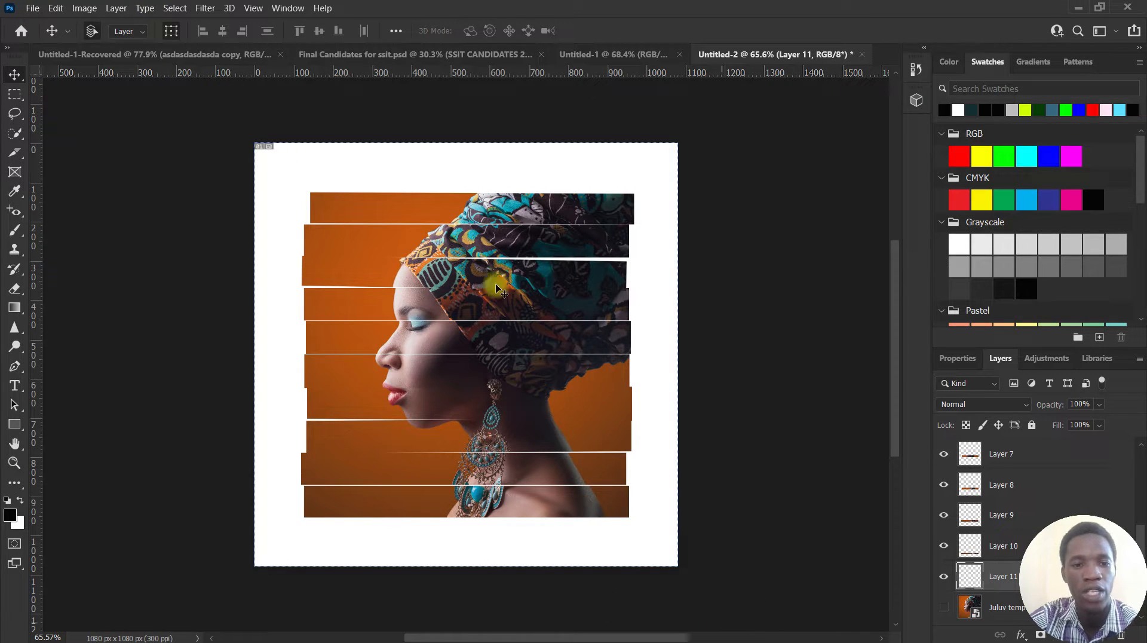
- Set up a two-stop gradient running from the photo's sampled orange backdrop colour to the mauve skin tone sampled from the cheek
click(14, 308)
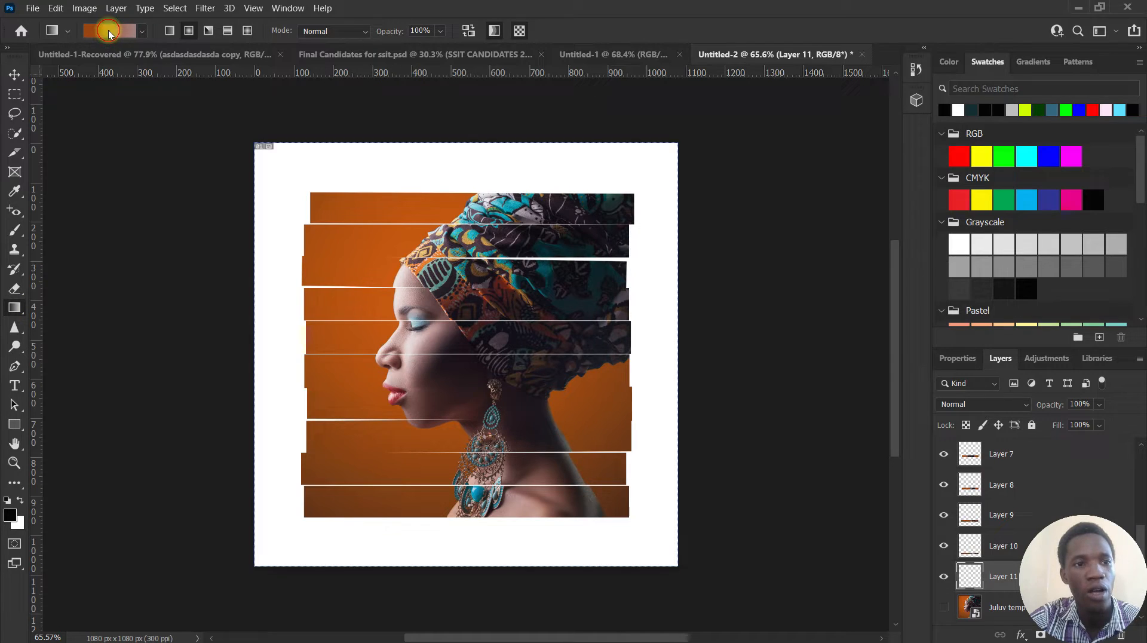
click(108, 31)
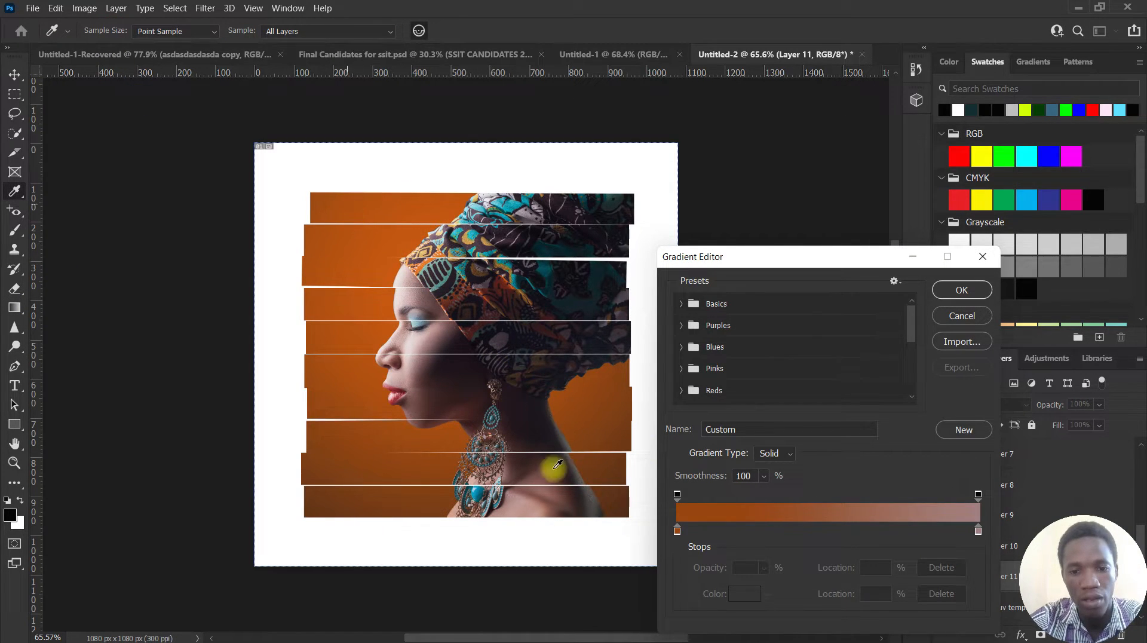
click(676, 529)
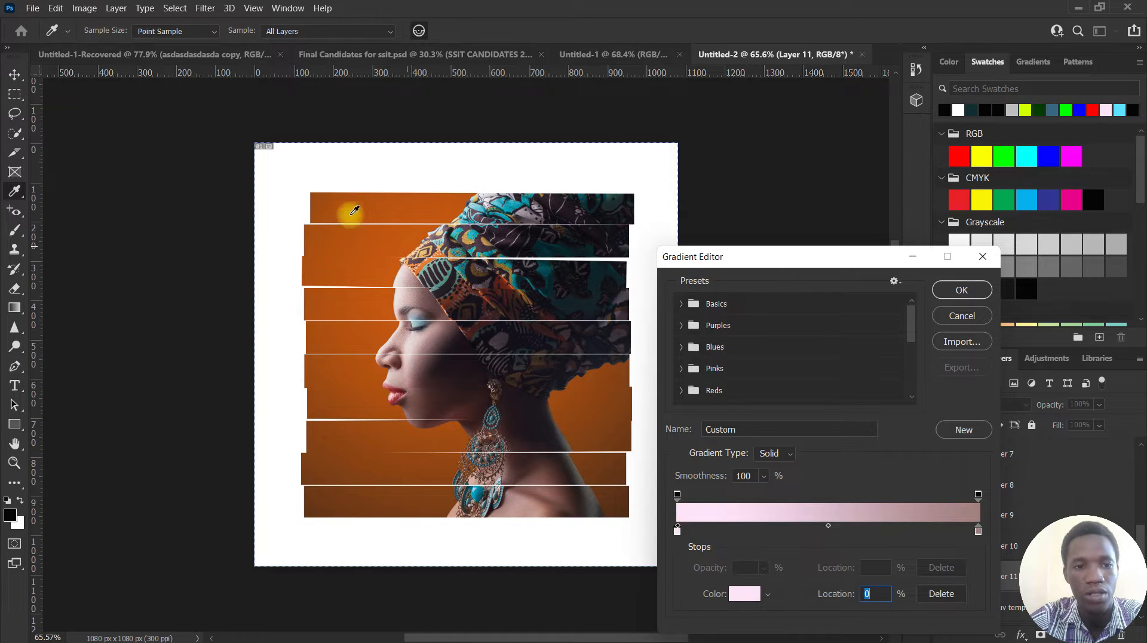
click(333, 200)
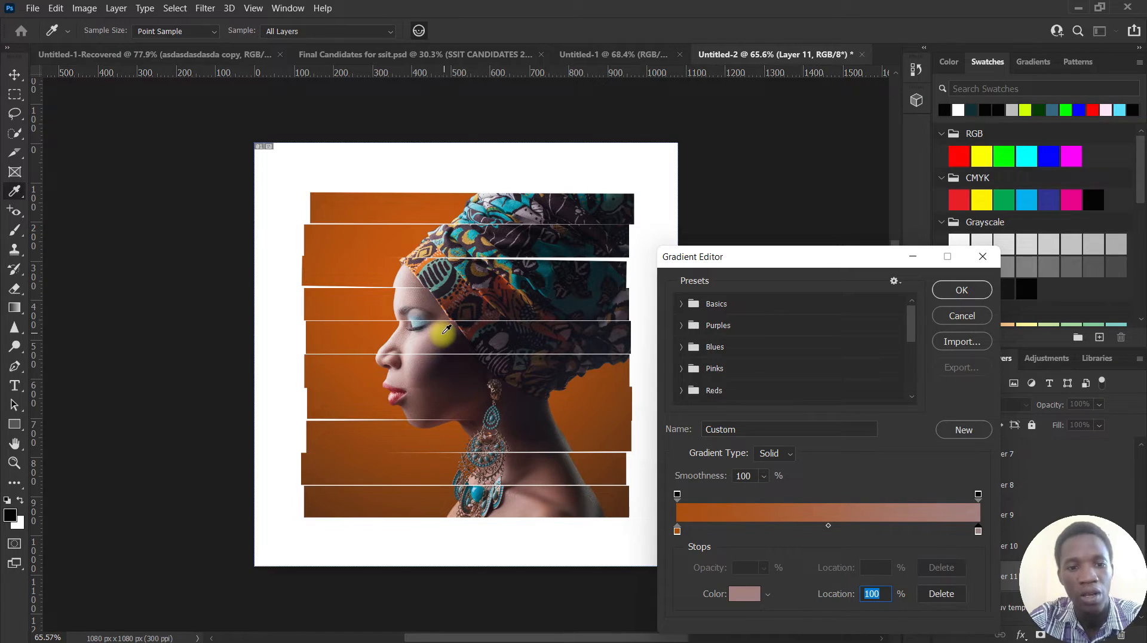
click(467, 300)
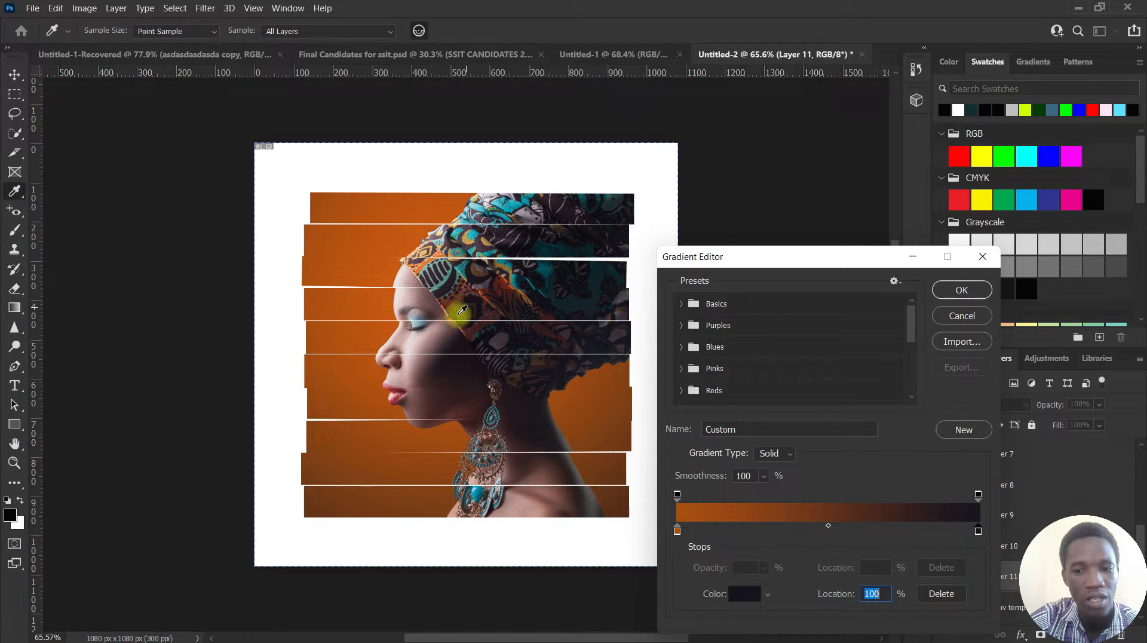
click(434, 341)
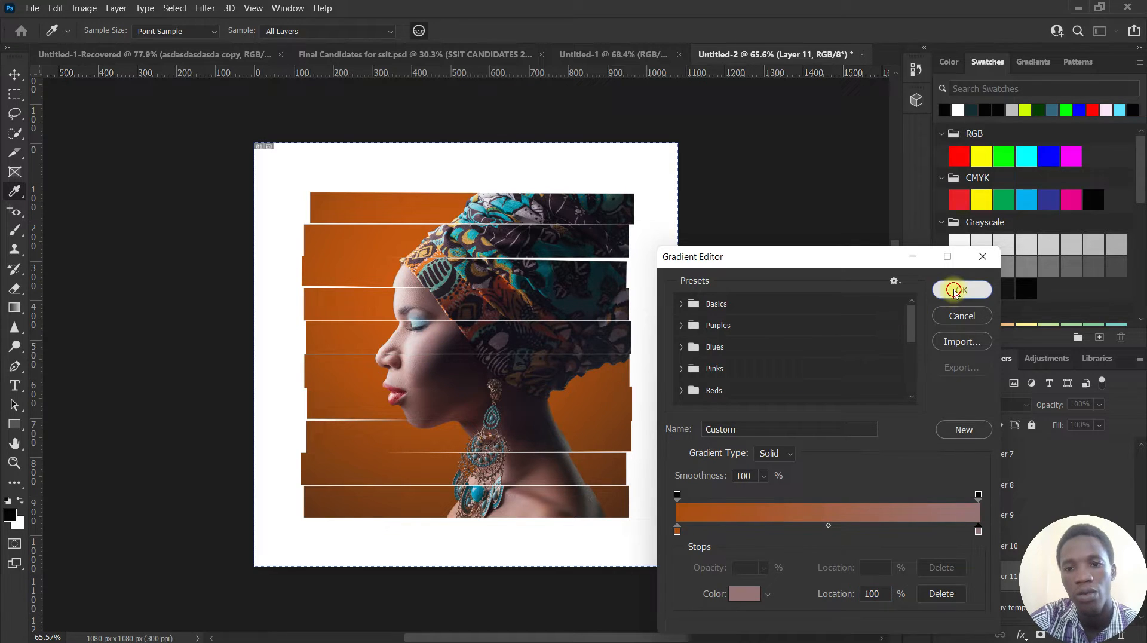
click(958, 290)
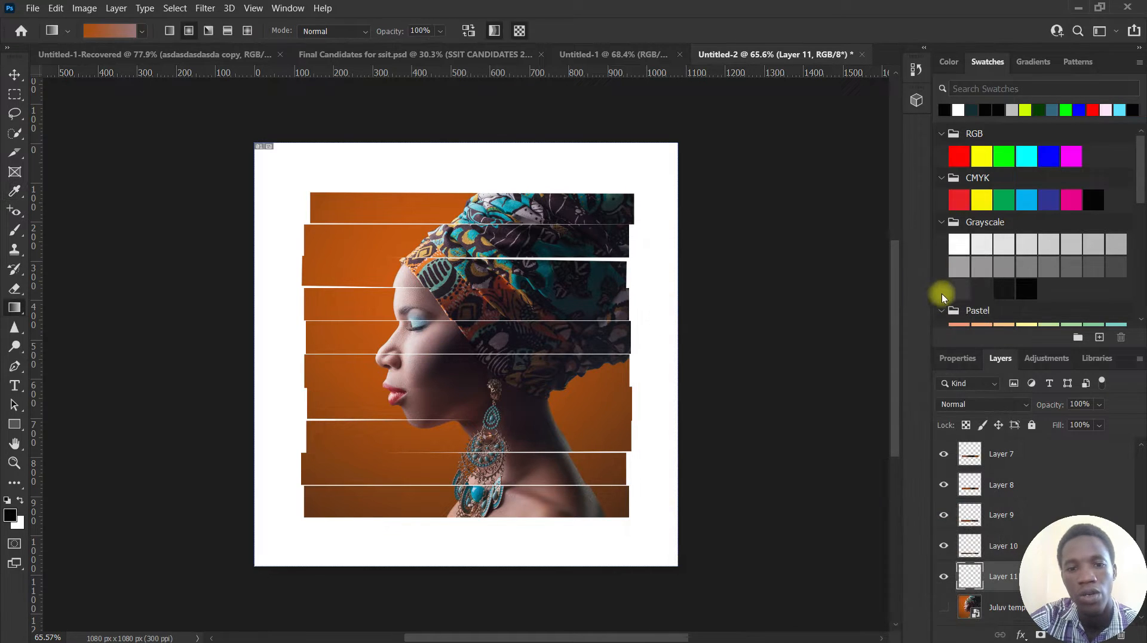
- Fill Layer 11 behind the strips with the orange-to-mauve gradient in radial style, spreading outward past the canvas edge
click(189, 31)
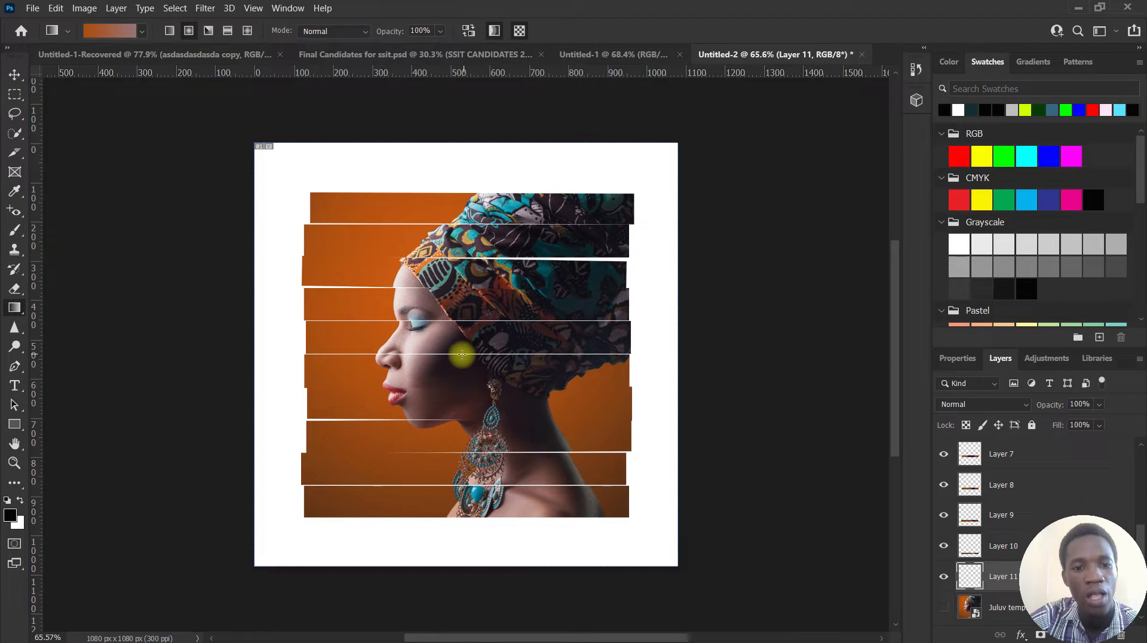
drag(556, 483, 767, 630)
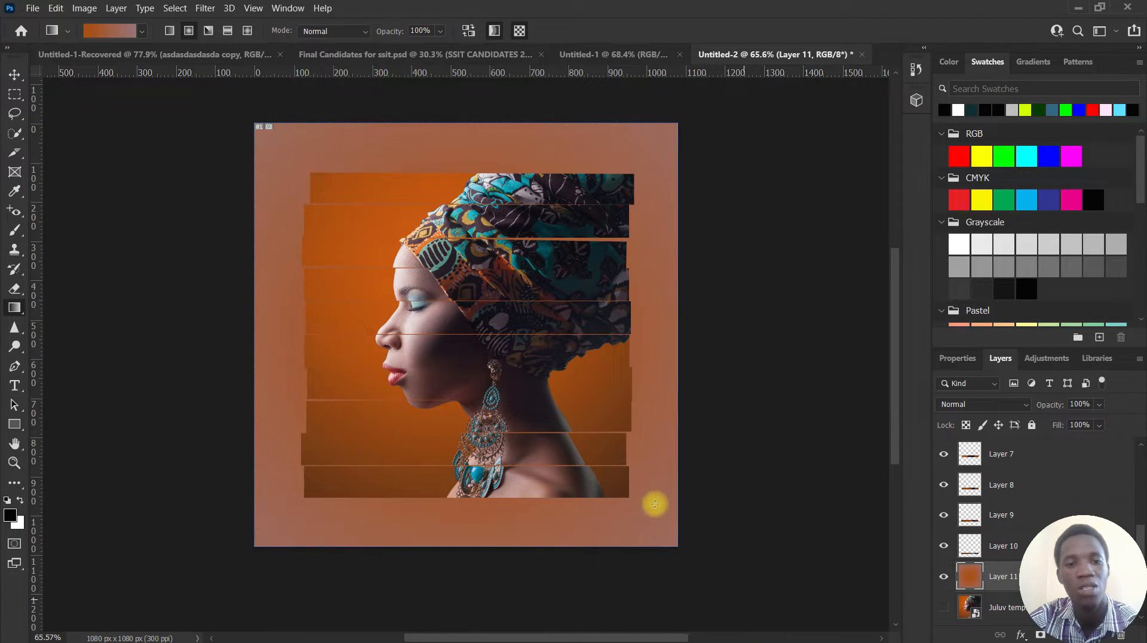
drag(662, 541, 793, 603)
drag(898, 483, 895, 454)
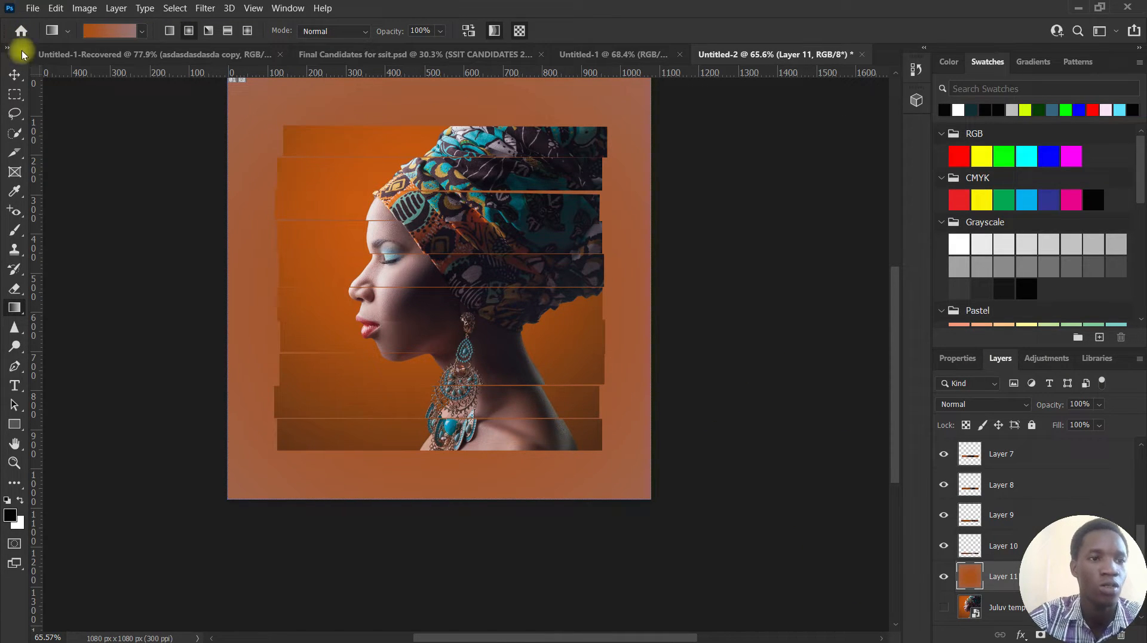
- Fade both ends of the lowest strip on Layer 10 with a soft eraser at 600 px and 0% hardness
click(20, 75)
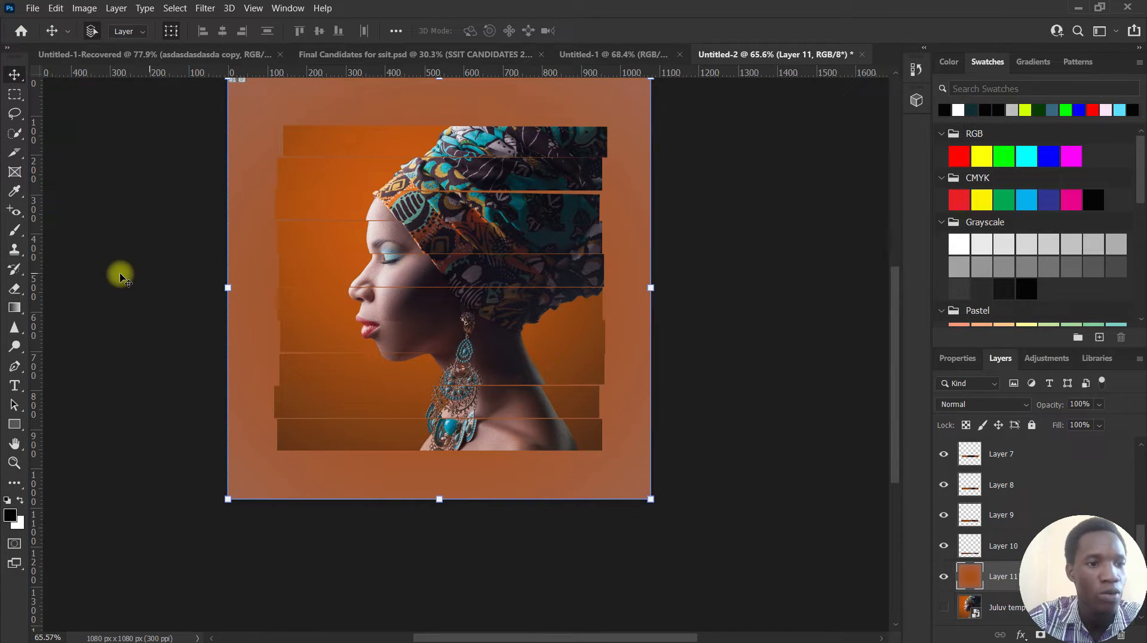
click(13, 232)
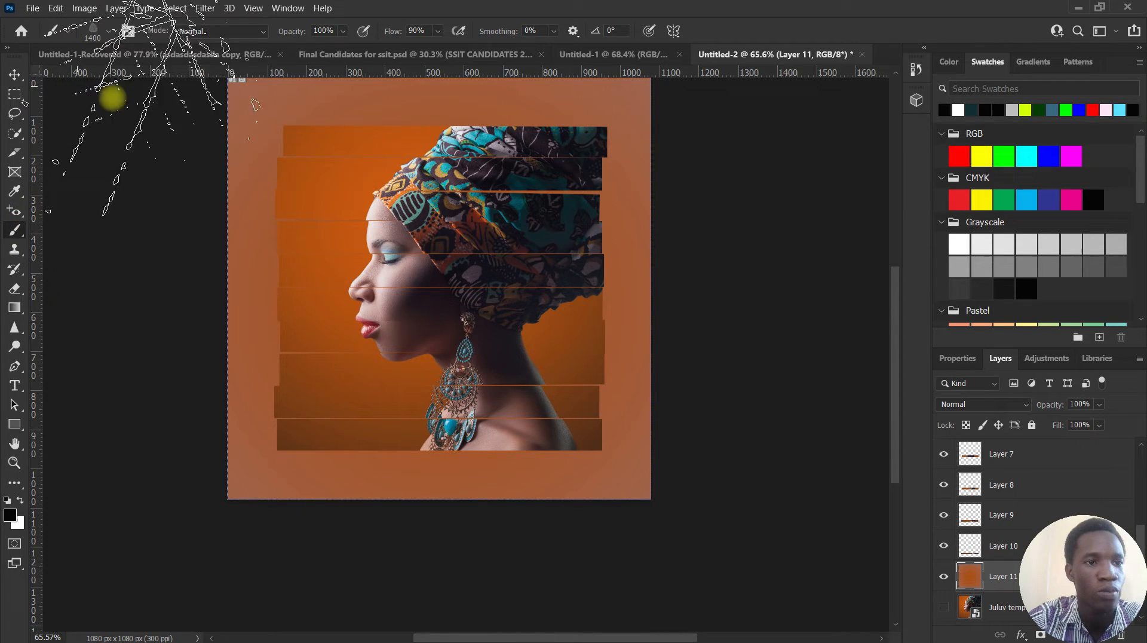
click(108, 35)
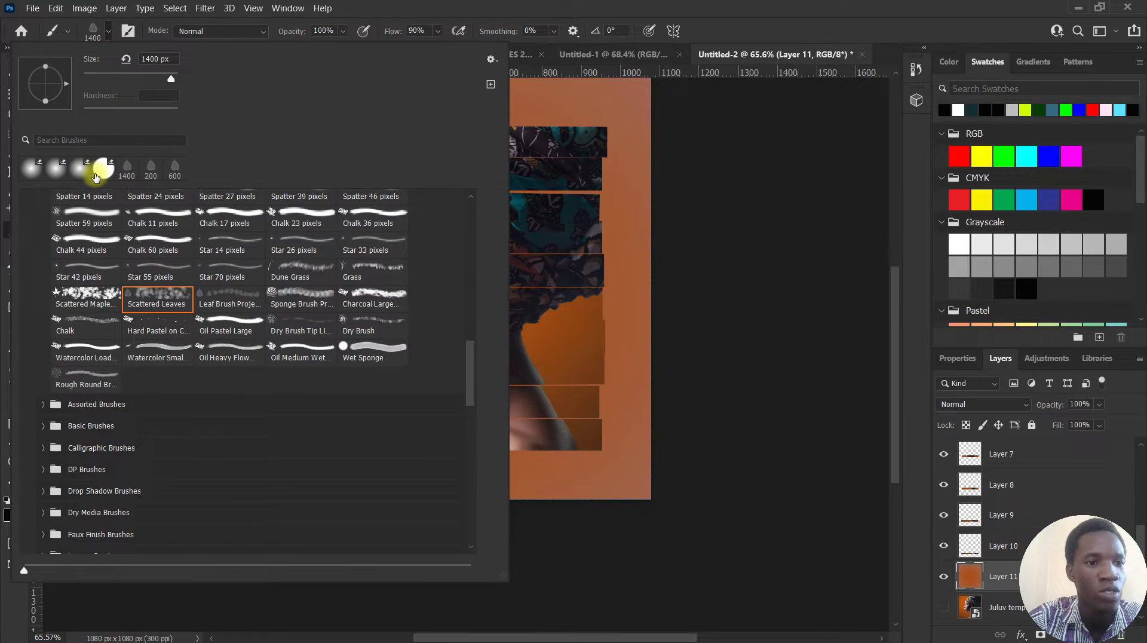
key(e)
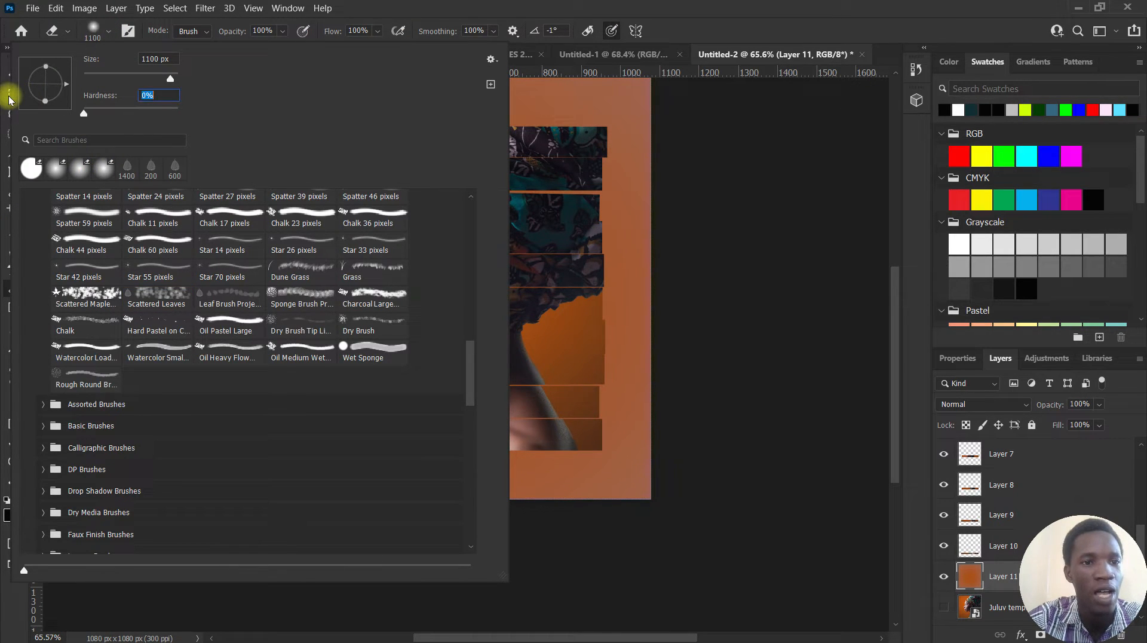
click(742, 31)
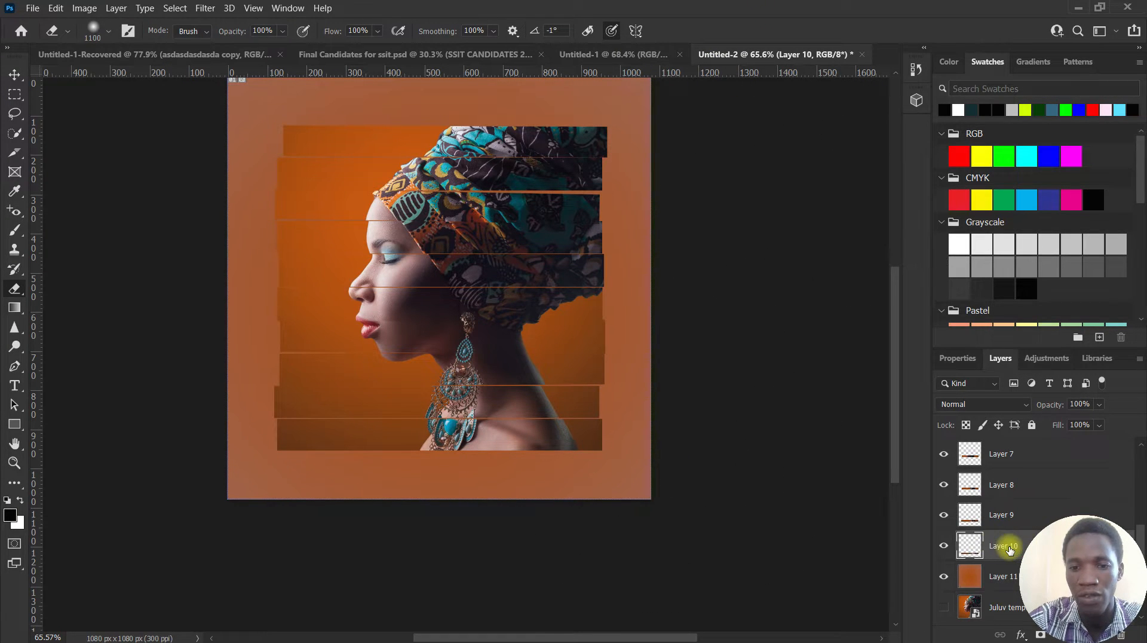
key(bracketleft)
key(bracketleft)
key(bracketleft)
key(bracketleft)
key(bracketleft)
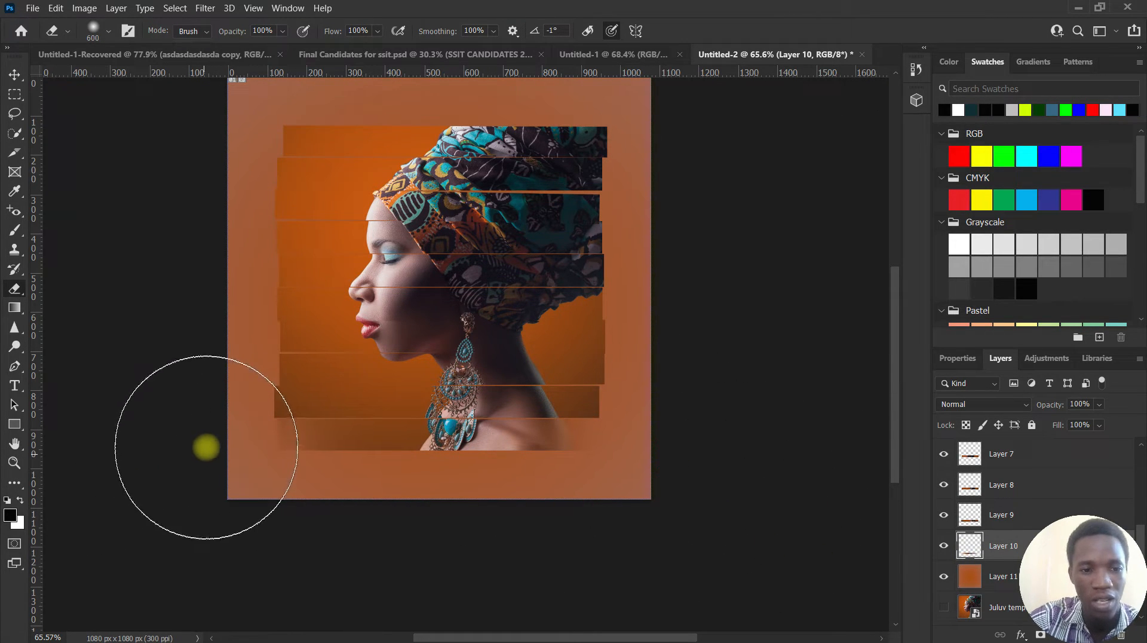
- Try erasing the left end of the strip on Layer 9 with a 600 px eraser at 100% hardness, and undo it
key(v)
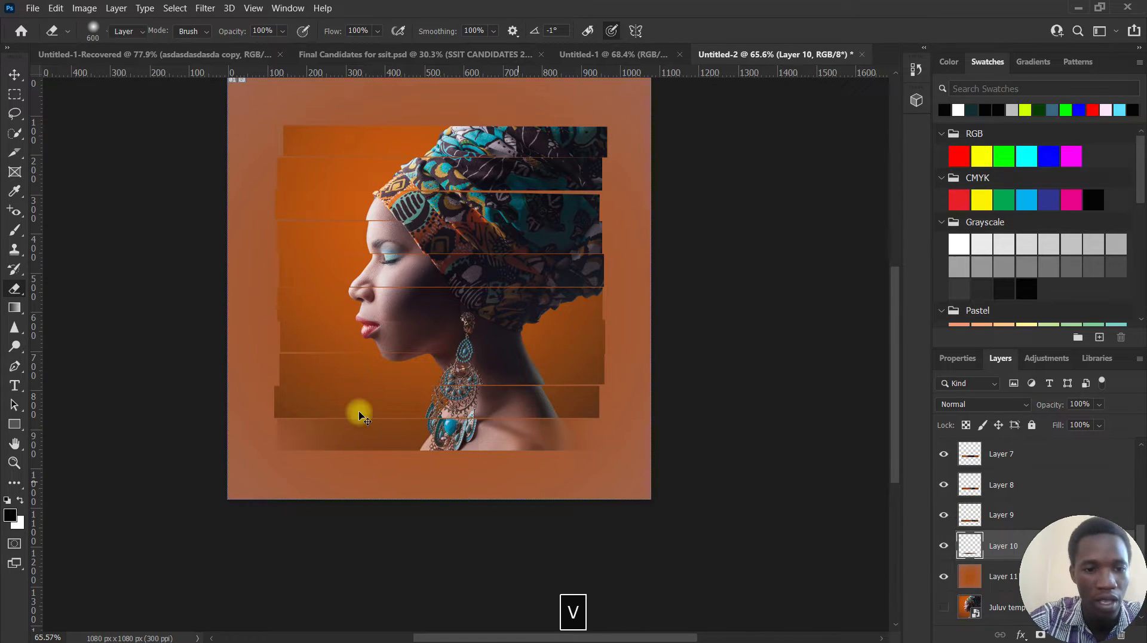
click(328, 403)
key(b)
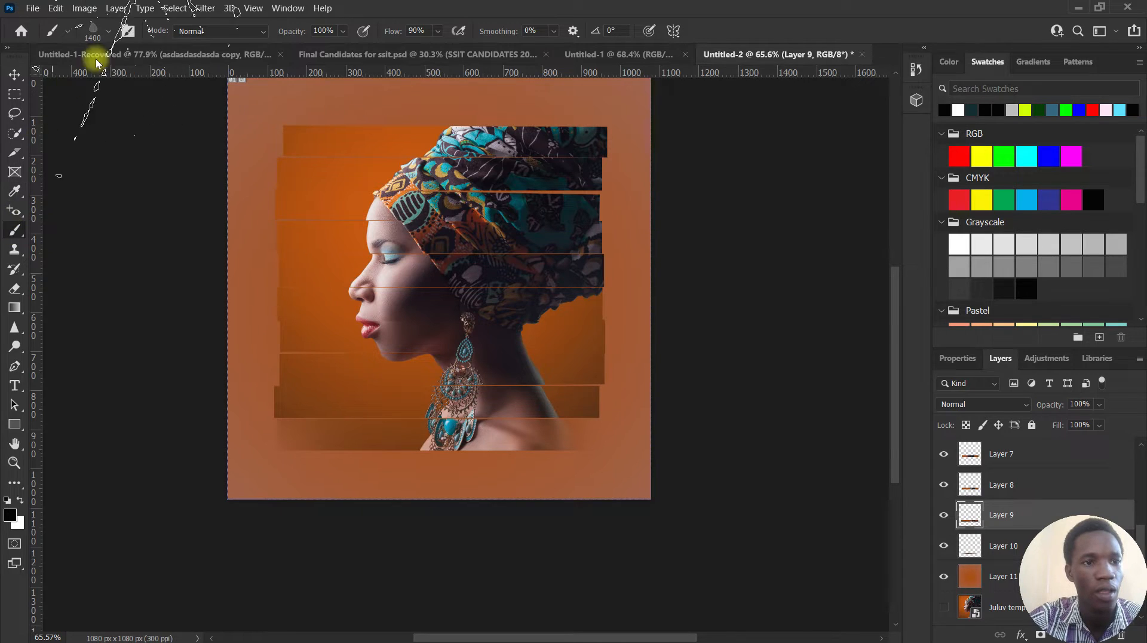
click(106, 31)
key(e)
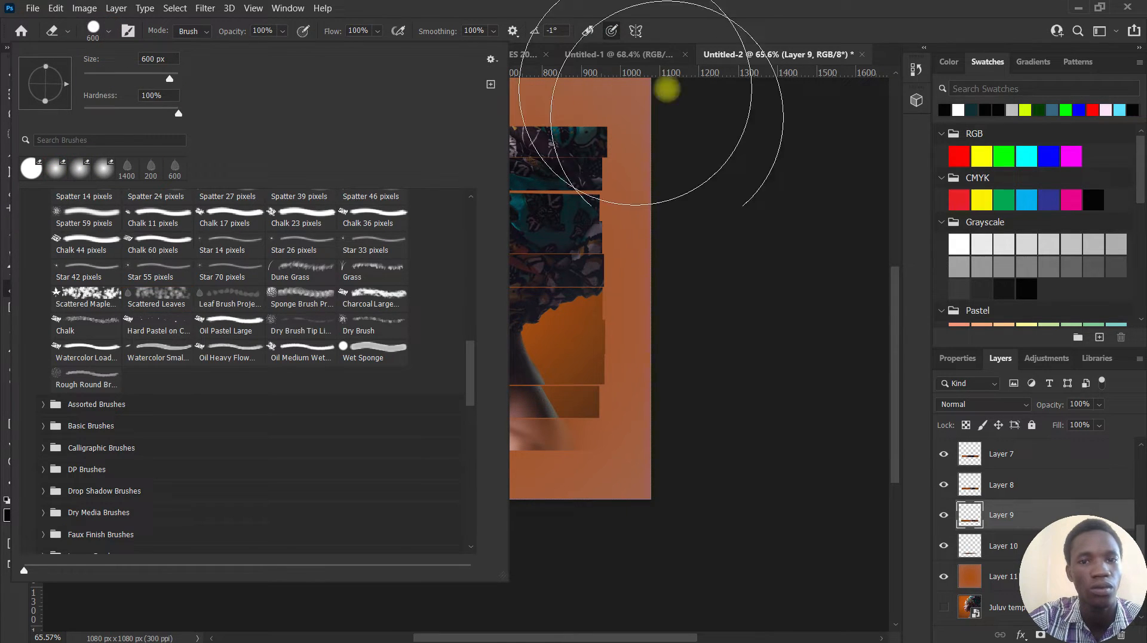
click(771, 31)
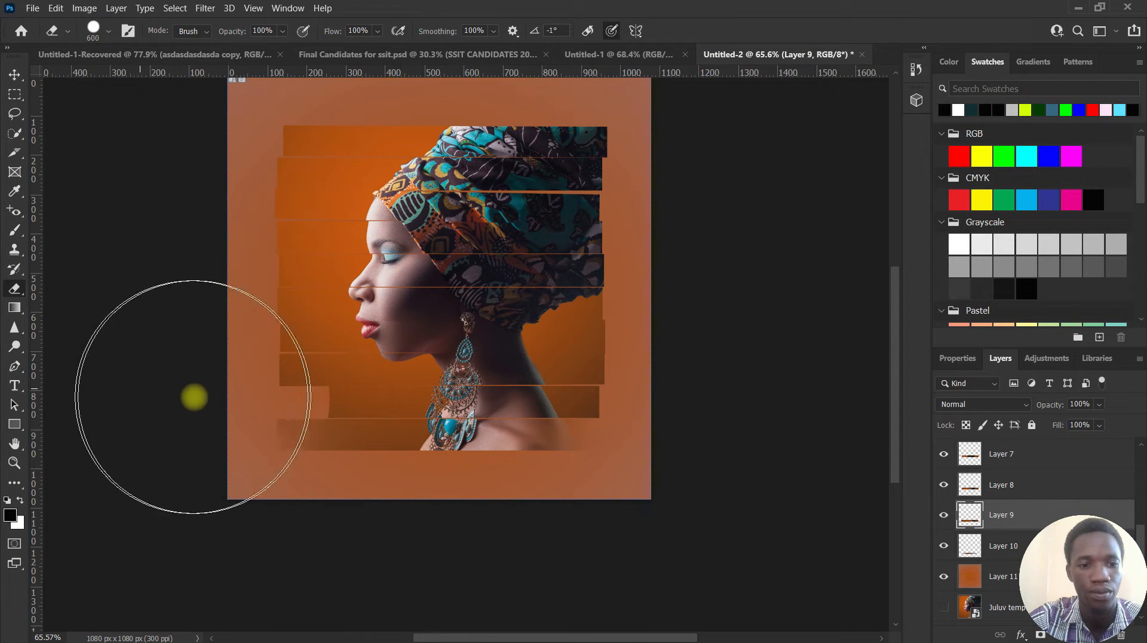
key(ctrl+z)
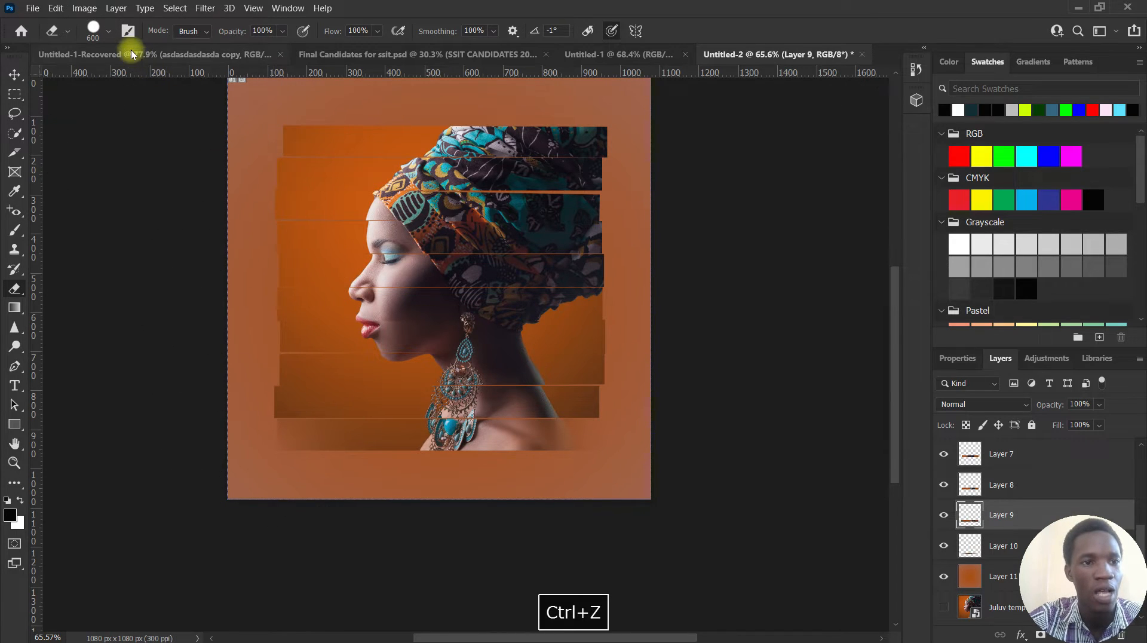
- Set the 600 px eraser's hardness to 0% and fade the left end of the strip on Layer 9
click(108, 33)
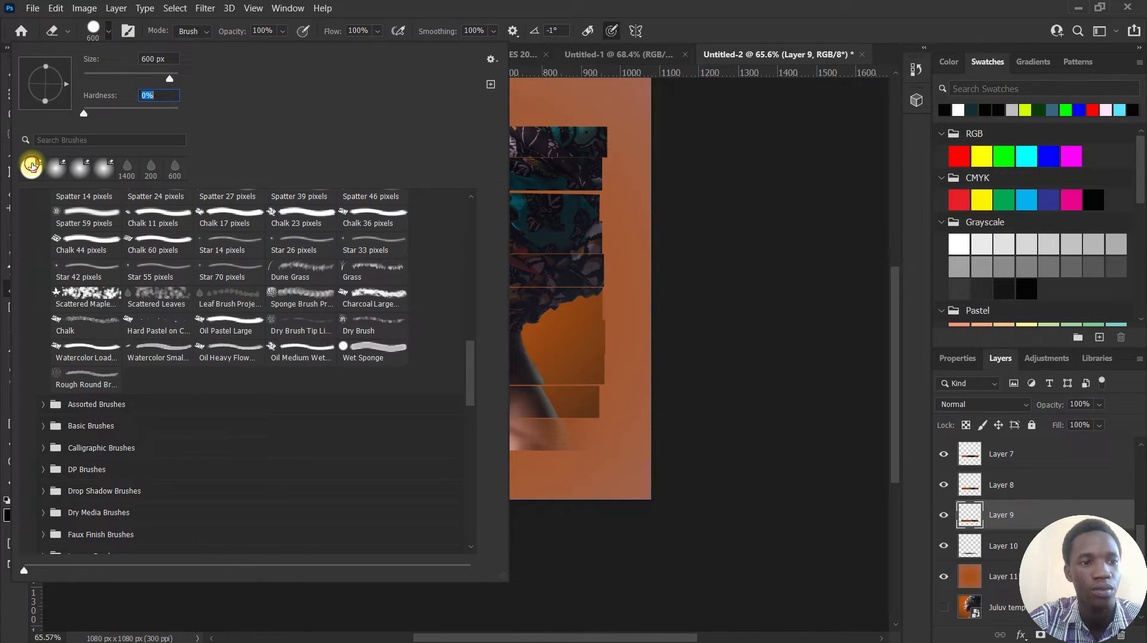
double_click(32, 167)
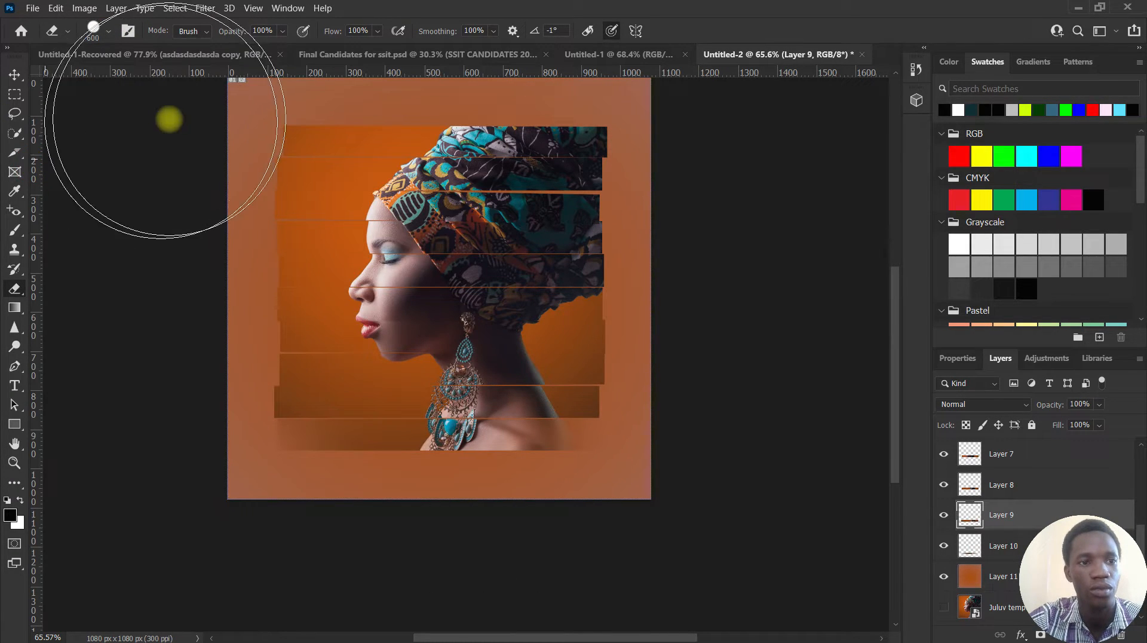
click(110, 33)
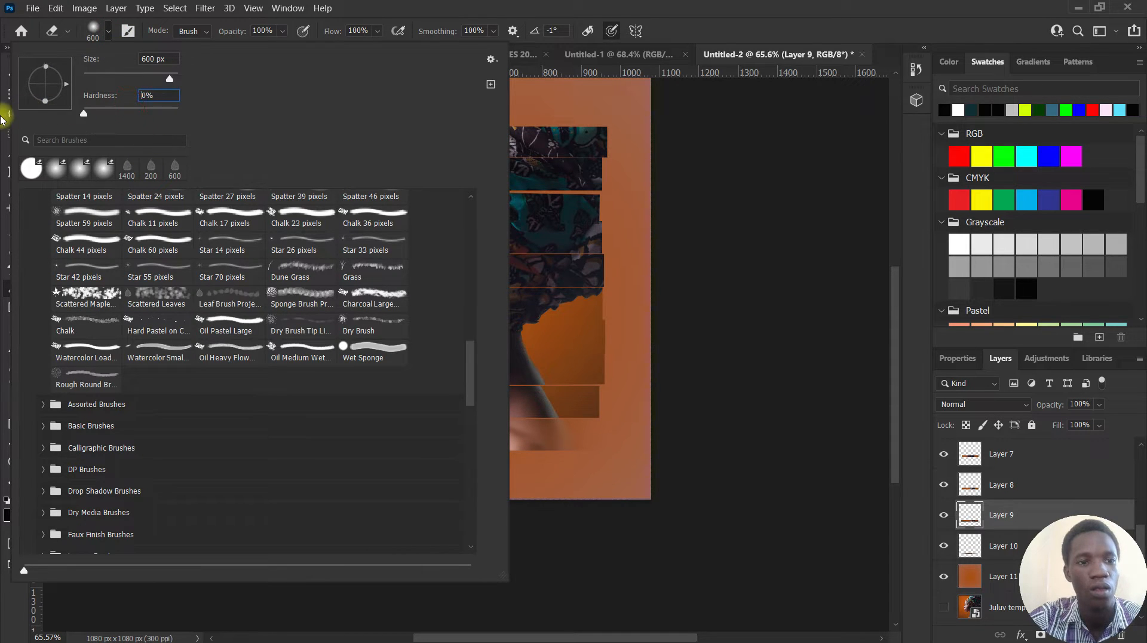
click(713, 45)
mouse_move(346, 397)
mouse_down()
mouse_move(128, 404)
mouse_move(271, 379)
mouse_up()
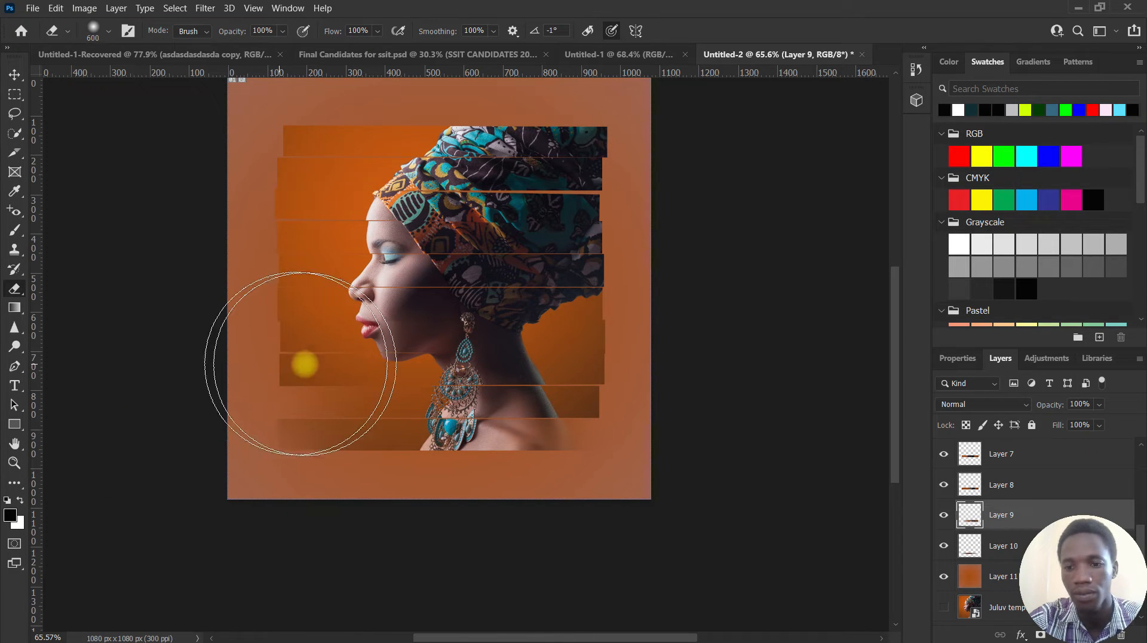
- Fade both ends of the strip on Layer 8 and the right end of the strip on Layer 9 with the soft eraser
click(1016, 486)
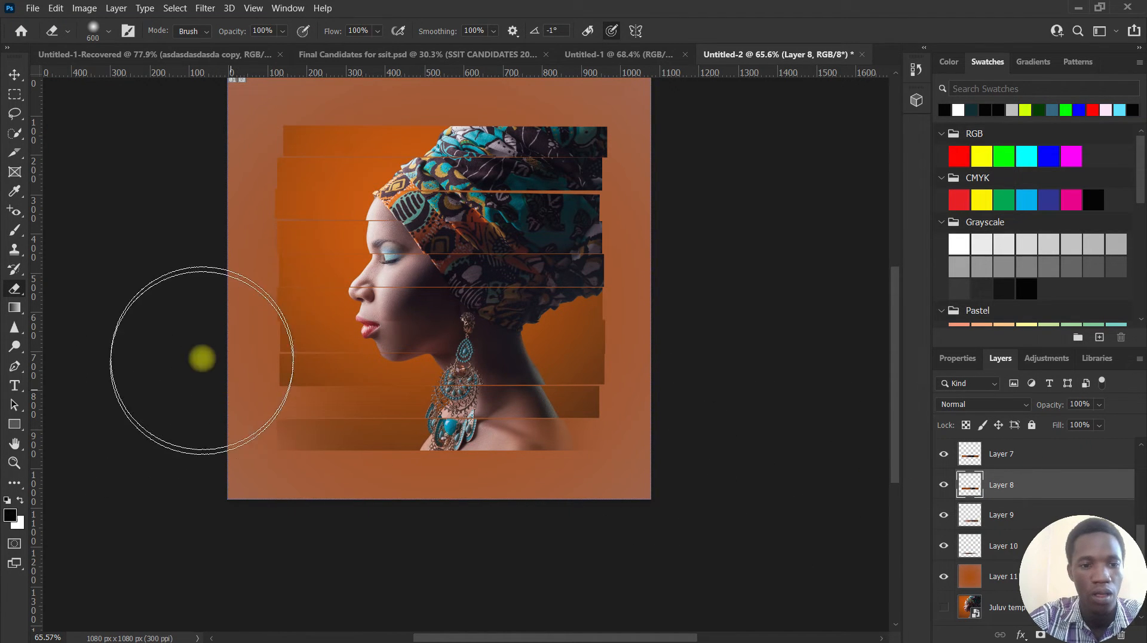
mouse_move(586, 375)
mouse_down()
mouse_move(815, 391)
mouse_move(704, 409)
mouse_move(712, 432)
mouse_up()
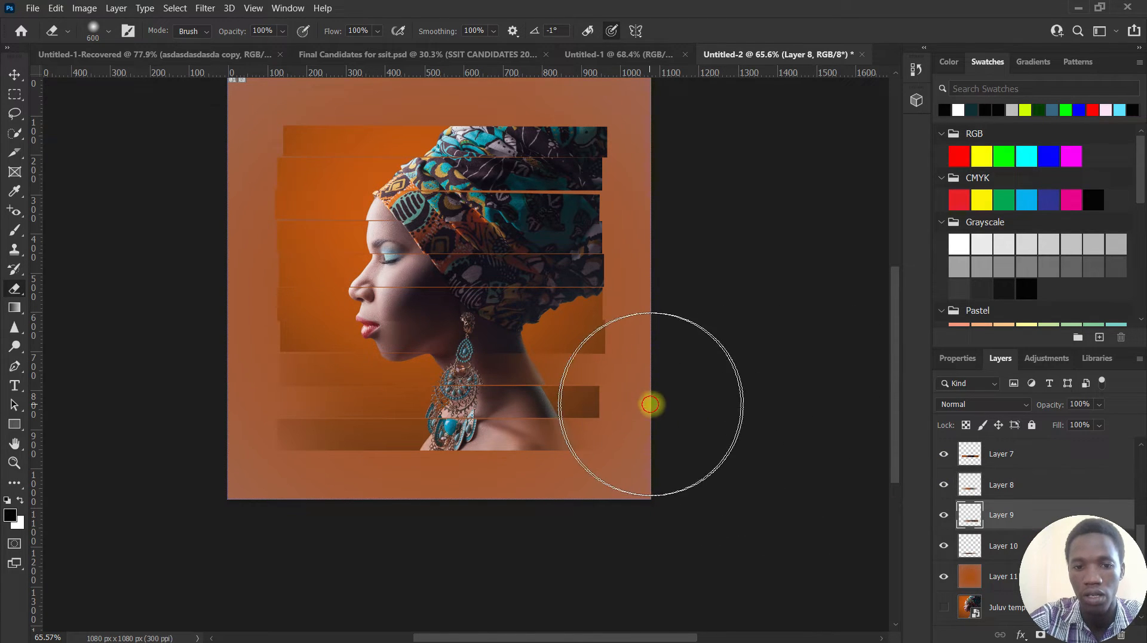
click(1060, 514)
- Fade the outer ends of the strips on Layer 7 and Layer 6 with the soft 600 px eraser
click(1039, 455)
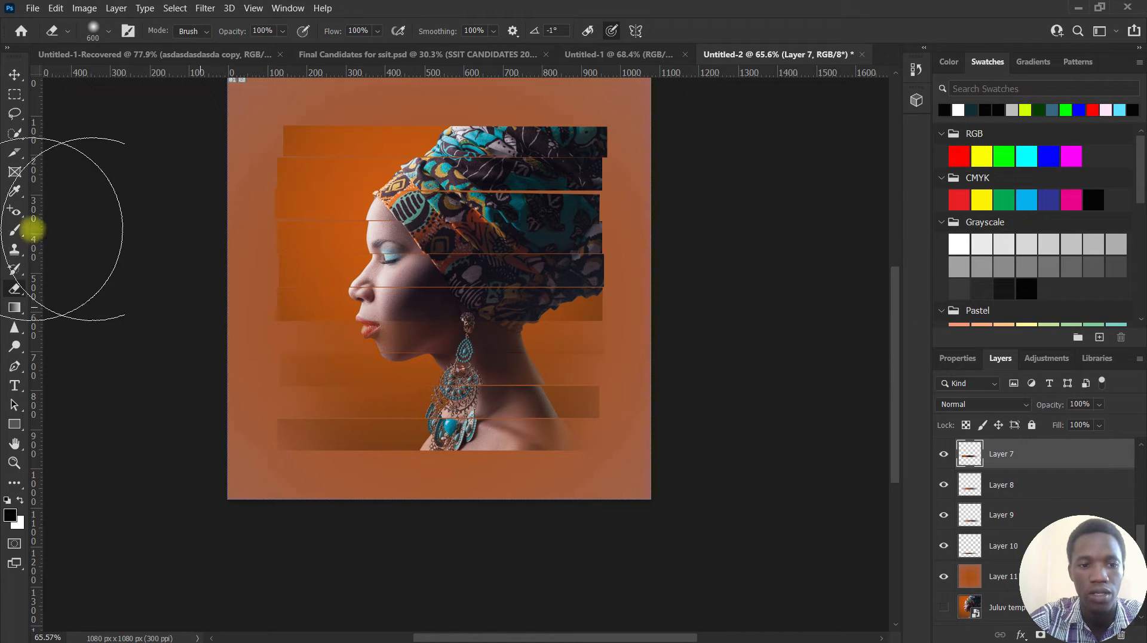
scroll(1014, 466, up, 1)
click(1008, 461)
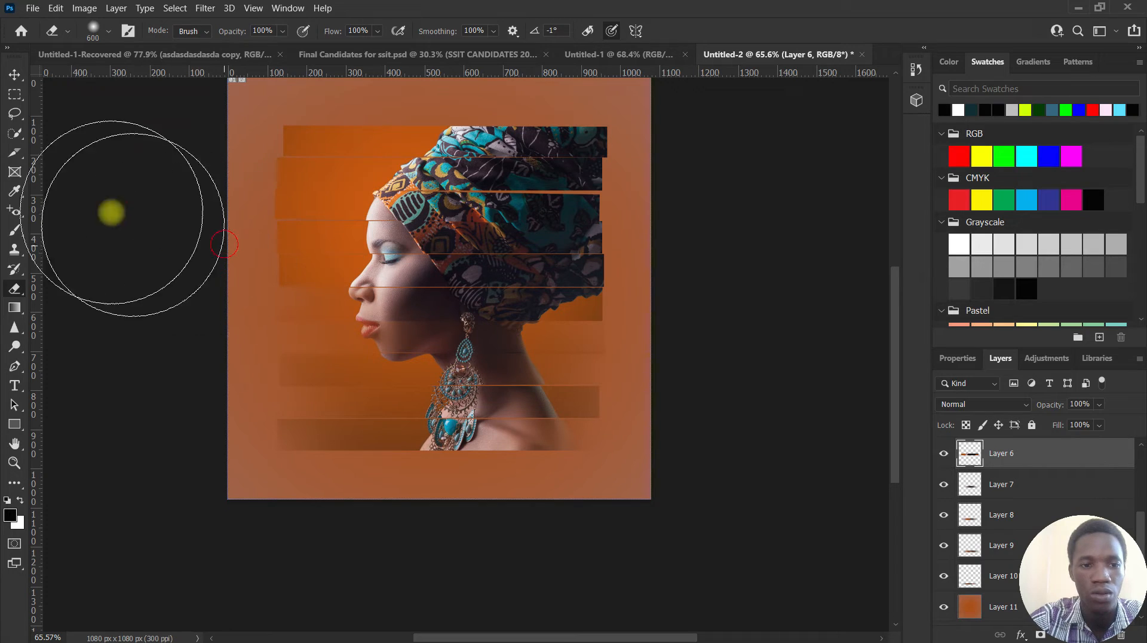
- Fade both ends of the strips on Layer 4 and Layer 3 into the gradient background with the soft eraser
scroll(1045, 468, up, 1)
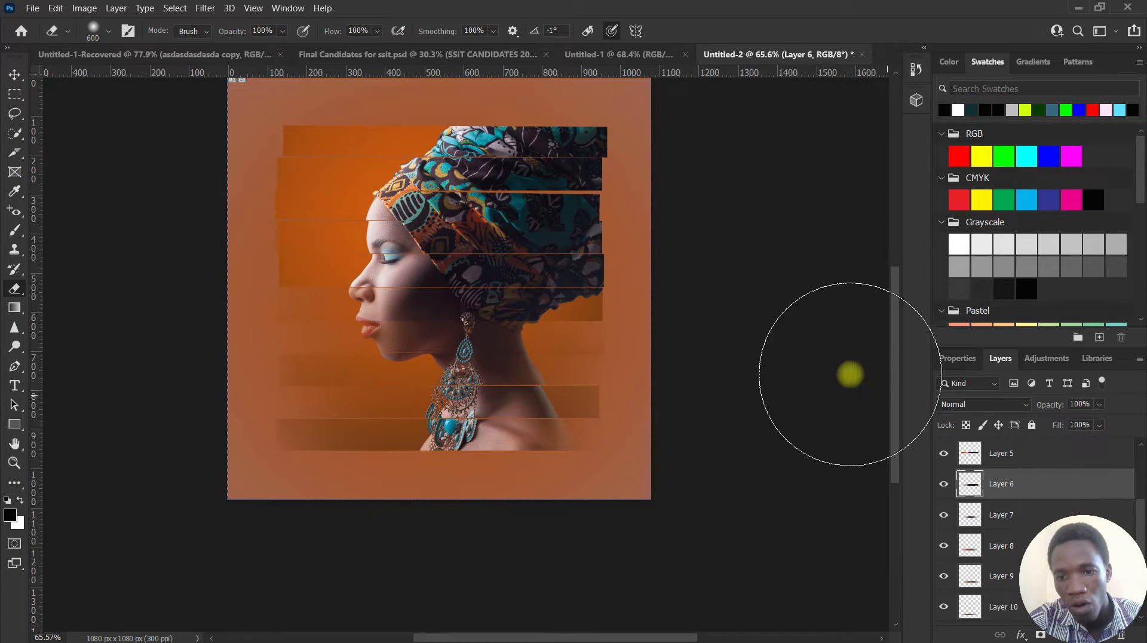
scroll(1004, 445, up, 1)
click(1003, 445)
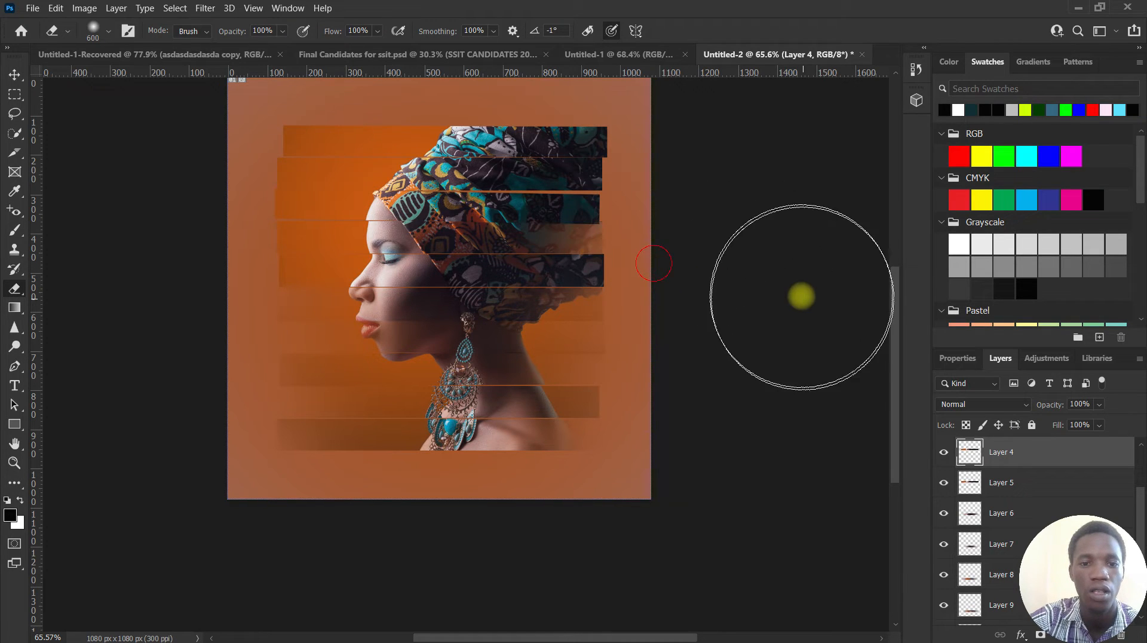
click(276, 208)
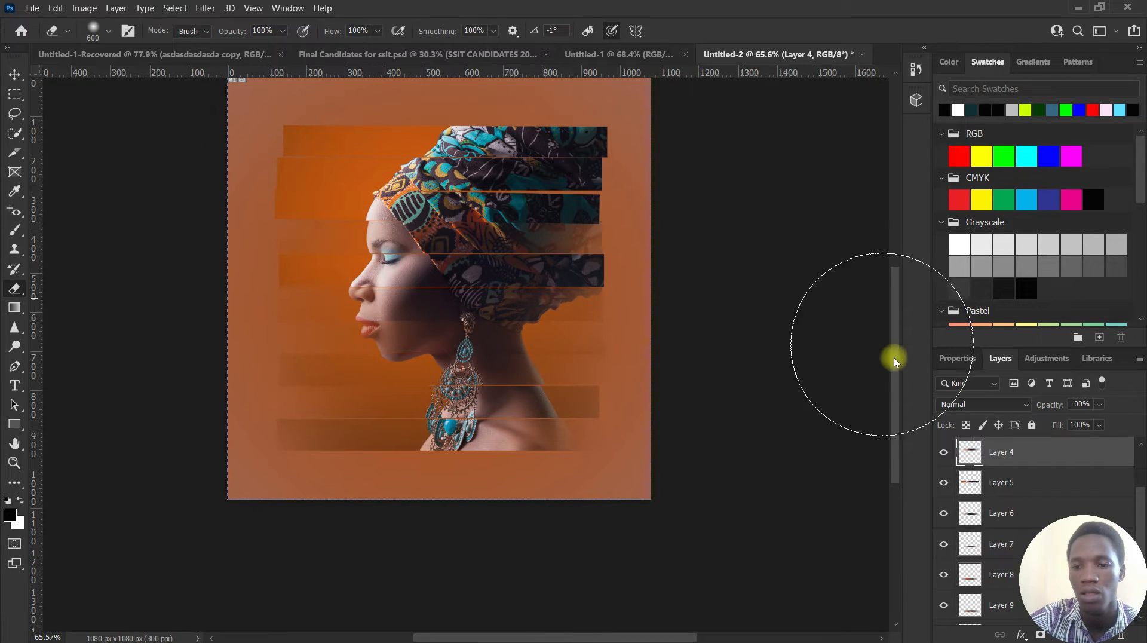
scroll(1024, 448, up, 1)
click(1015, 452)
click(258, 176)
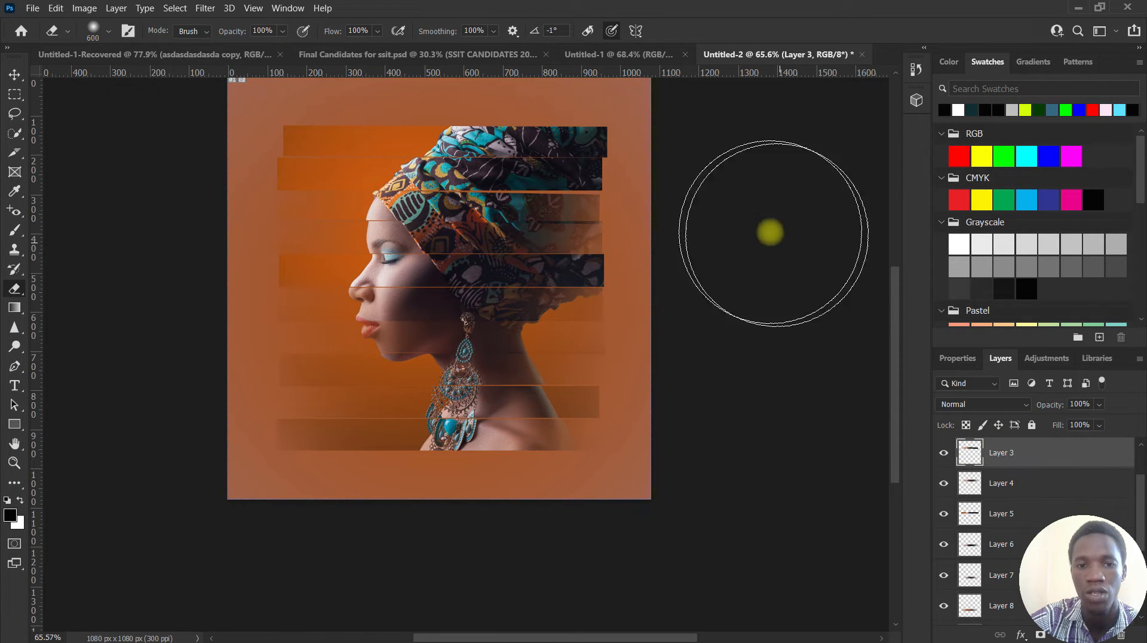
click(619, 174)
- Fade the left end of the Layer 2 strip and the right ends of the Layer 1 and Layer 2 strips with the soft eraser
scroll(1036, 528, up, 1)
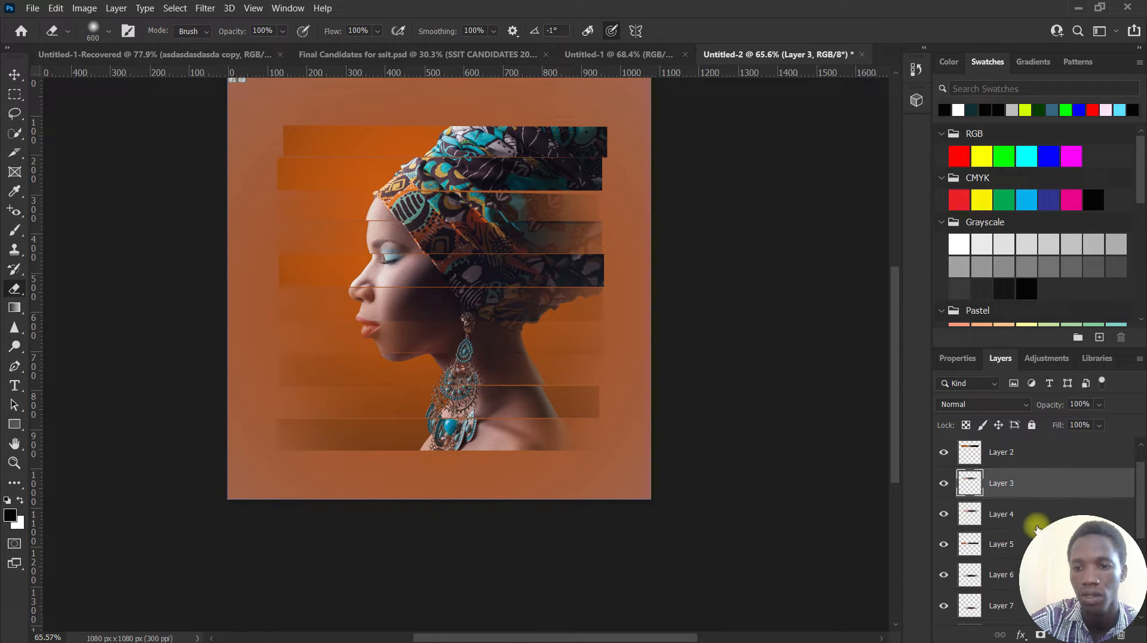
click(996, 452)
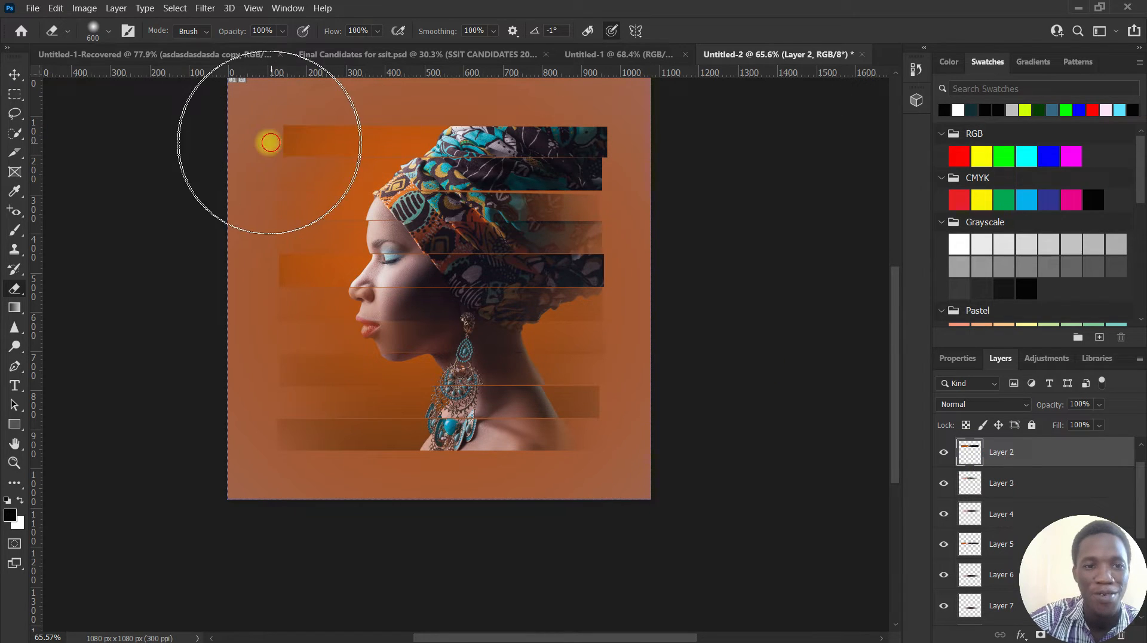
scroll(1078, 459, up, 1)
click(1046, 454)
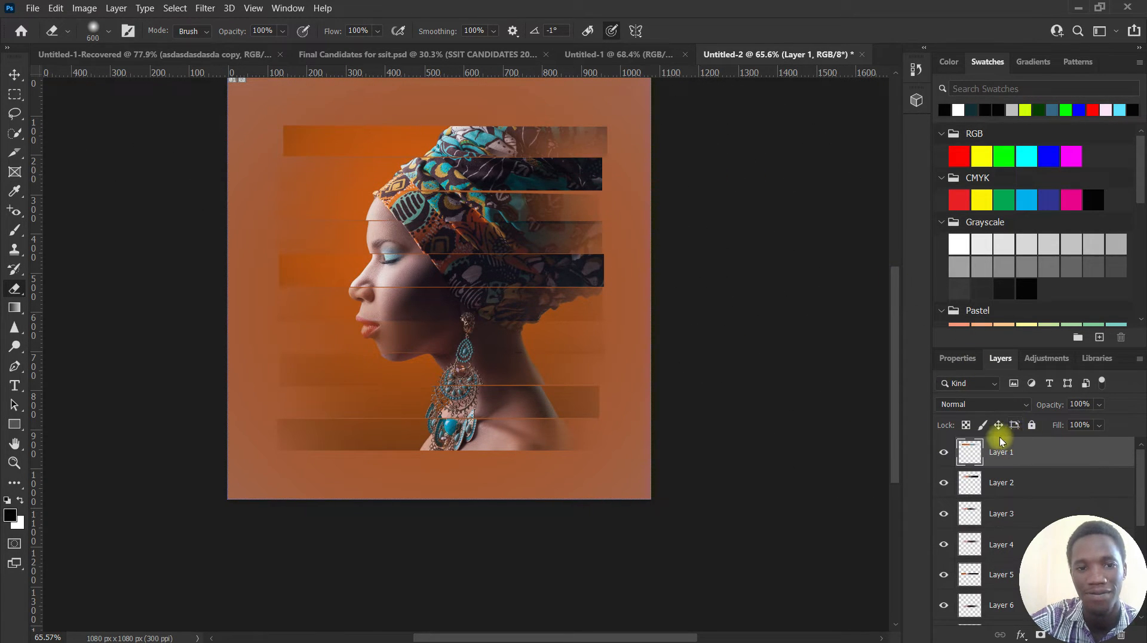
click(1039, 481)
click(659, 166)
click(671, 177)
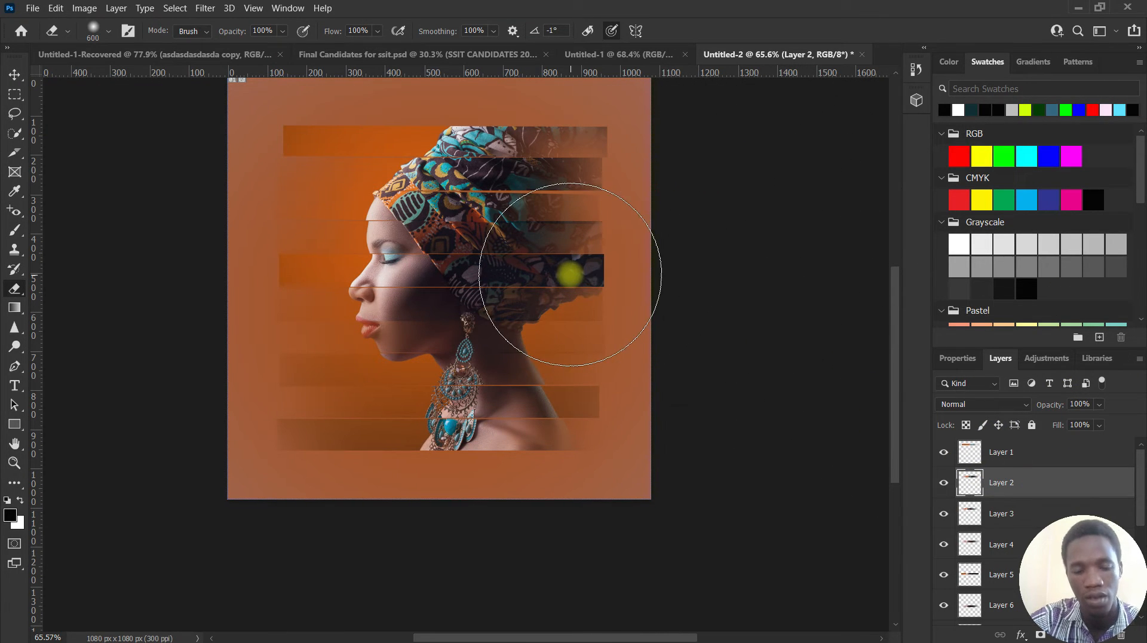
- Fade the right ends of the strips on Layer 4 and Layer 5 with the soft 600 px eraser
click(1011, 544)
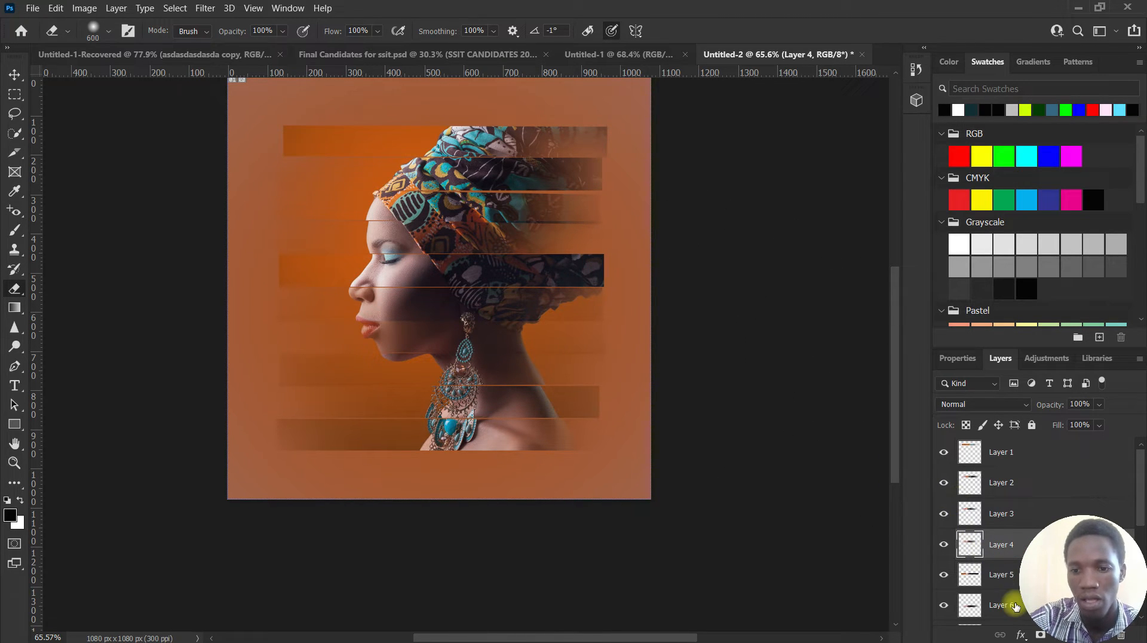
click(678, 273)
click(668, 266)
click(650, 241)
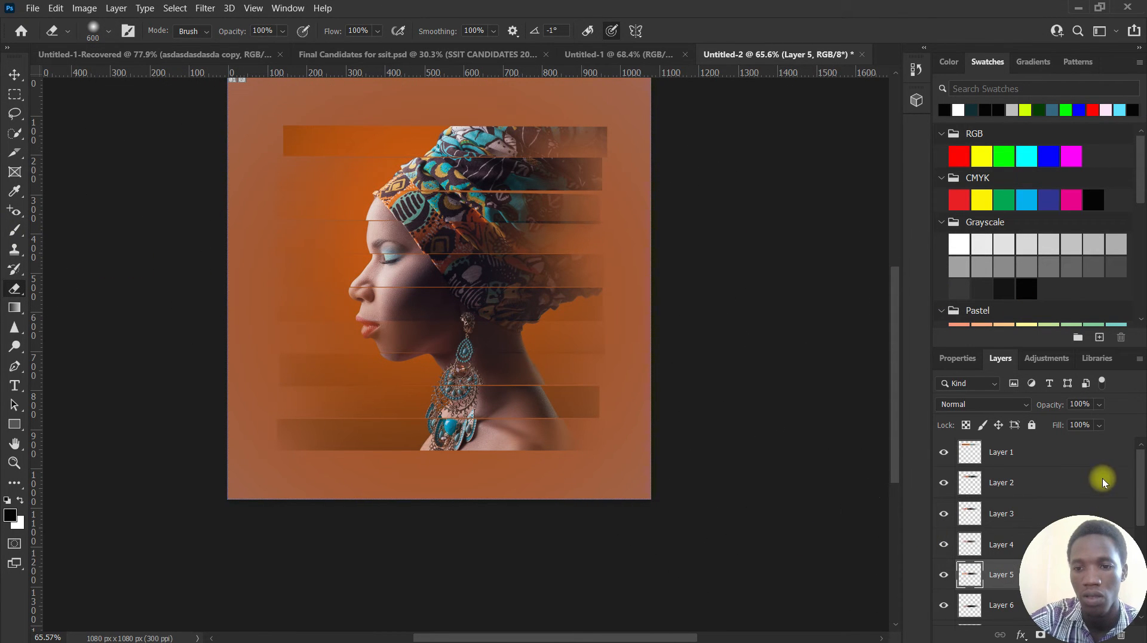
- Fade the left end and the upper edge of the topmost strip on Layer 1 into the background
click(1061, 481)
click(1030, 460)
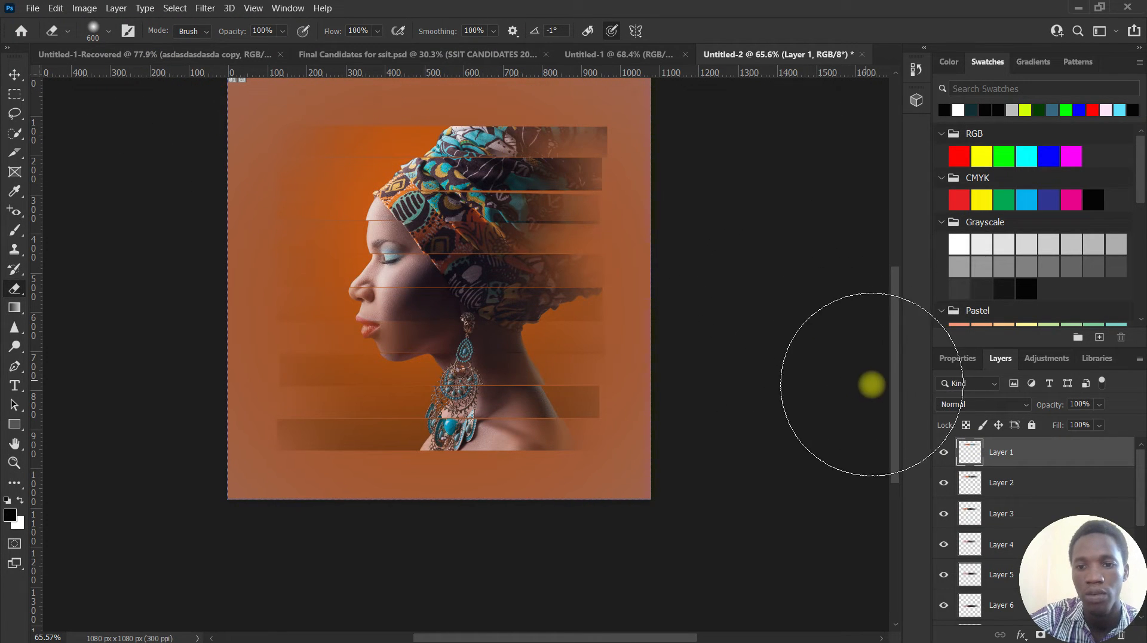
drag(894, 376, 892, 328)
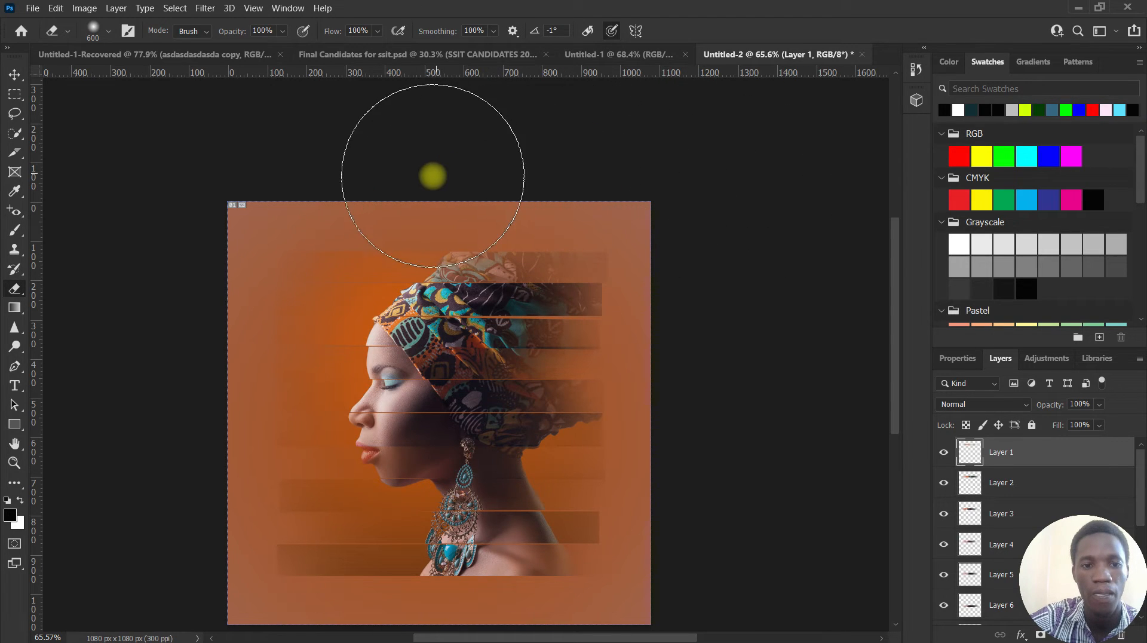
- Fade the lower edge of the bottom strip on Layer 10 into the background with the soft eraser
drag(889, 310, 895, 391)
scroll(1020, 513, down, 3)
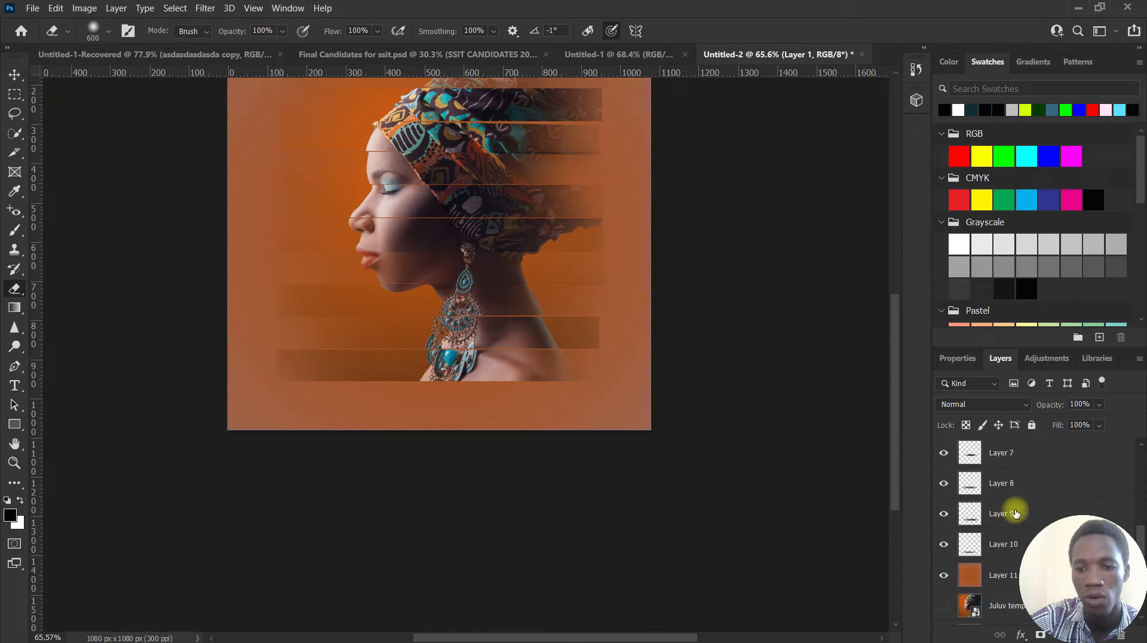
scroll(1019, 513, down, 1)
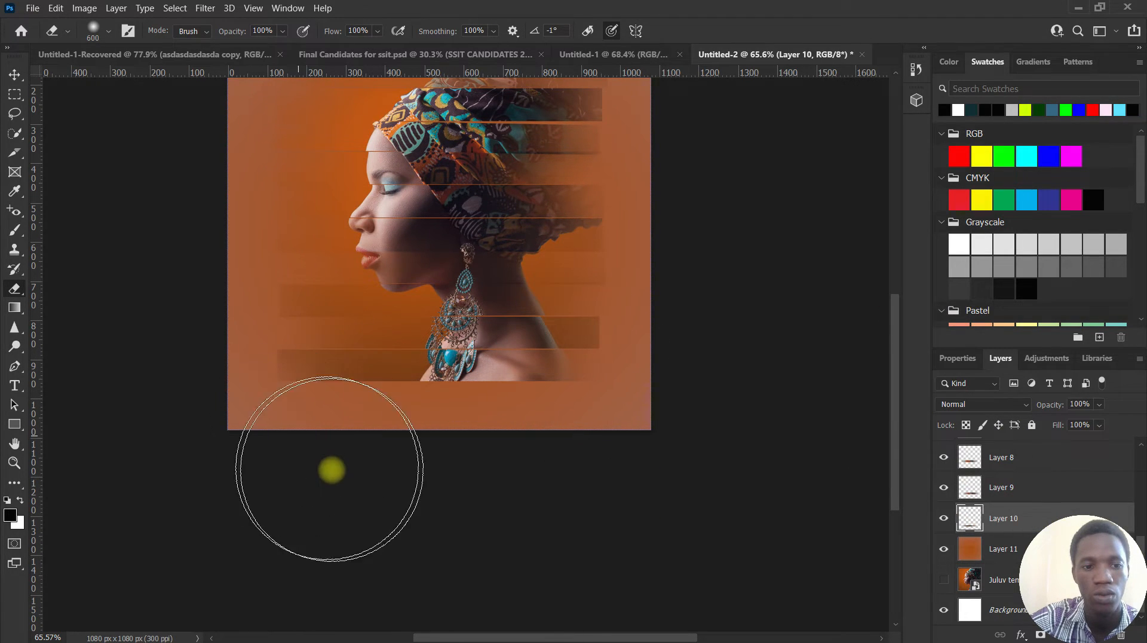
mouse_move(376, 461)
mouse_down()
mouse_move(442, 454)
mouse_move(486, 466)
mouse_move(486, 479)
mouse_move(450, 507)
mouse_move(459, 516)
mouse_move(404, 455)
mouse_move(315, 471)
mouse_move(502, 456)
mouse_move(555, 468)
mouse_up()
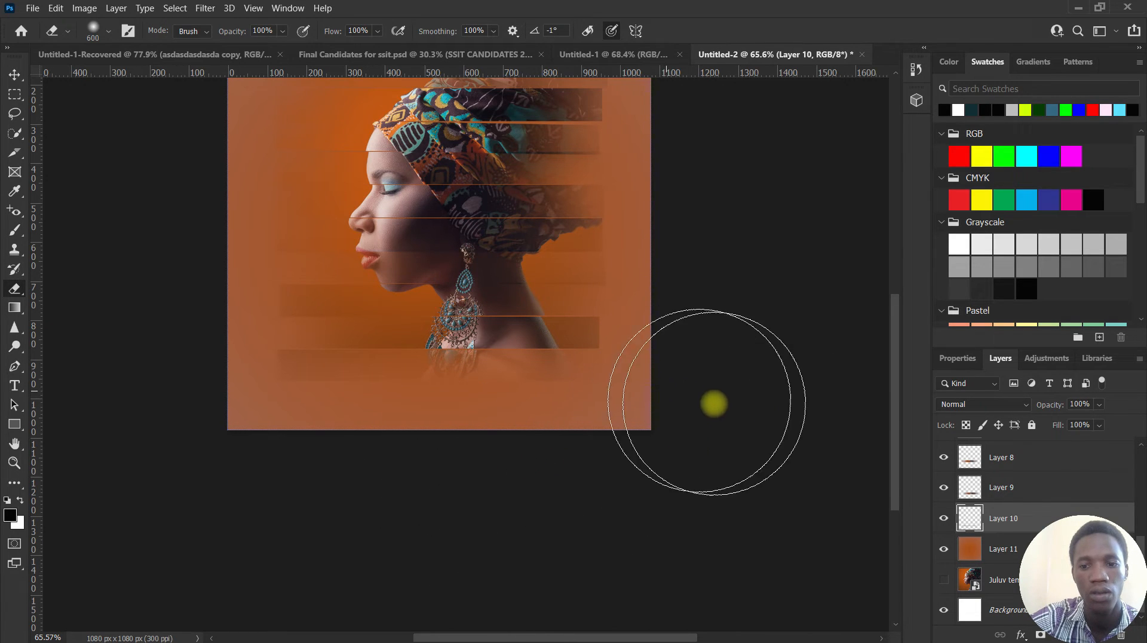
- Fade both ends of the Layer 9 strip and the left ends of the strips on Layer 8 and Layer 10
click(1015, 496)
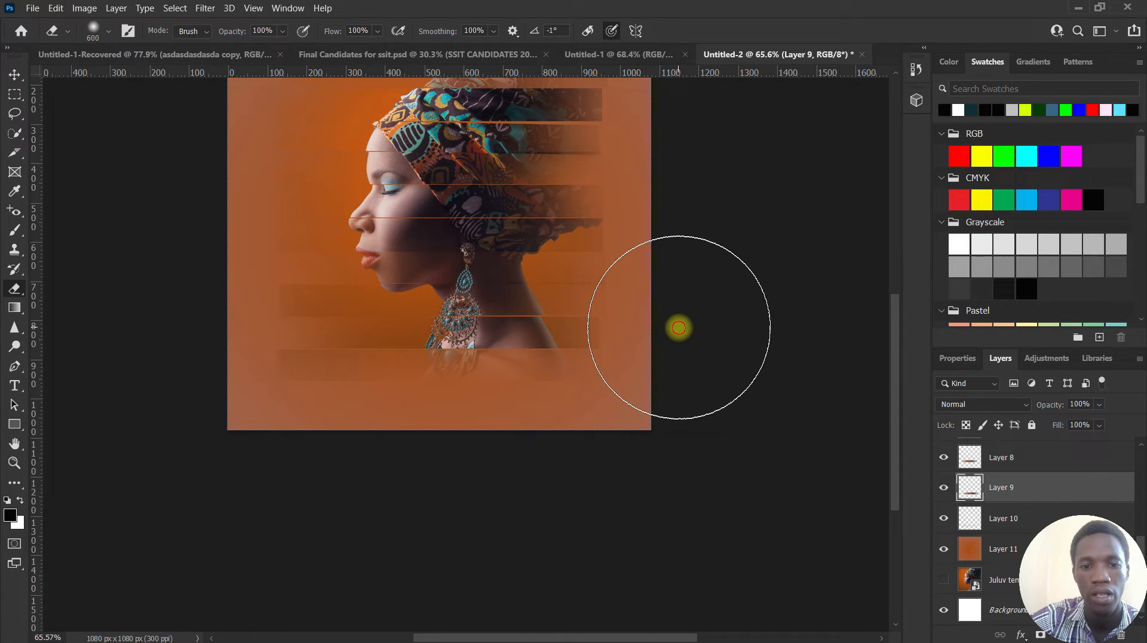
click(678, 327)
click(218, 276)
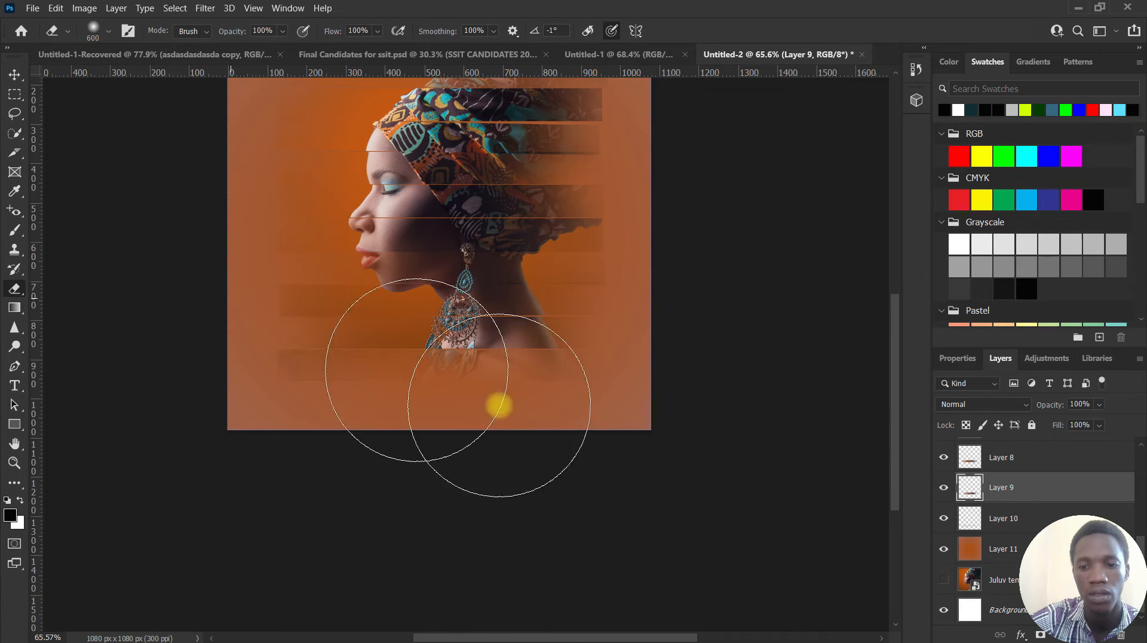
click(1009, 465)
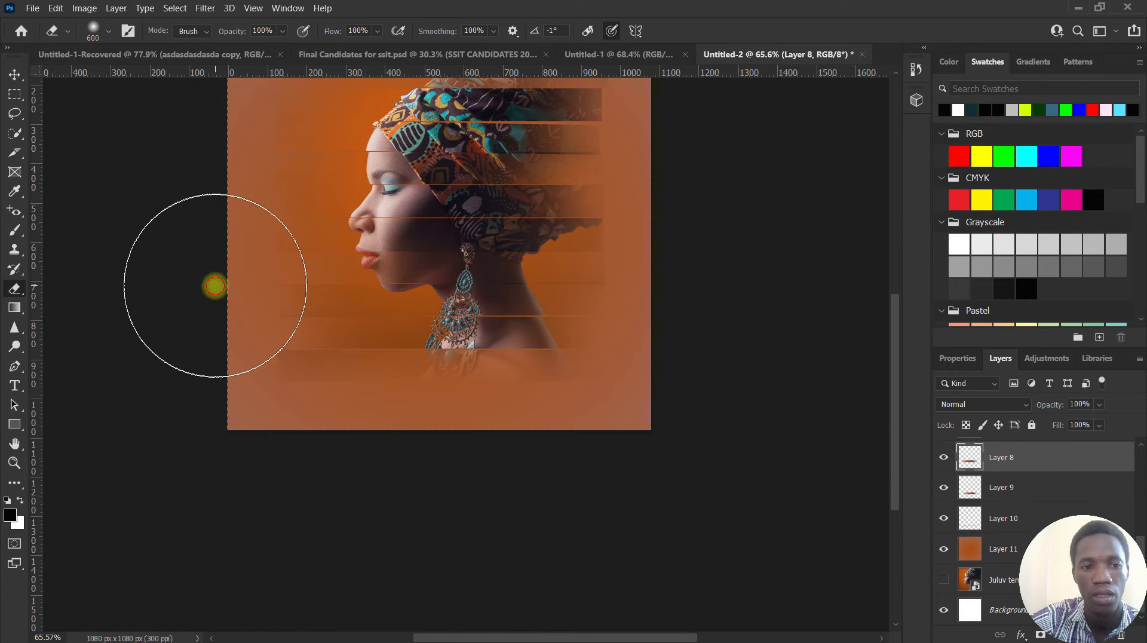
click(209, 350)
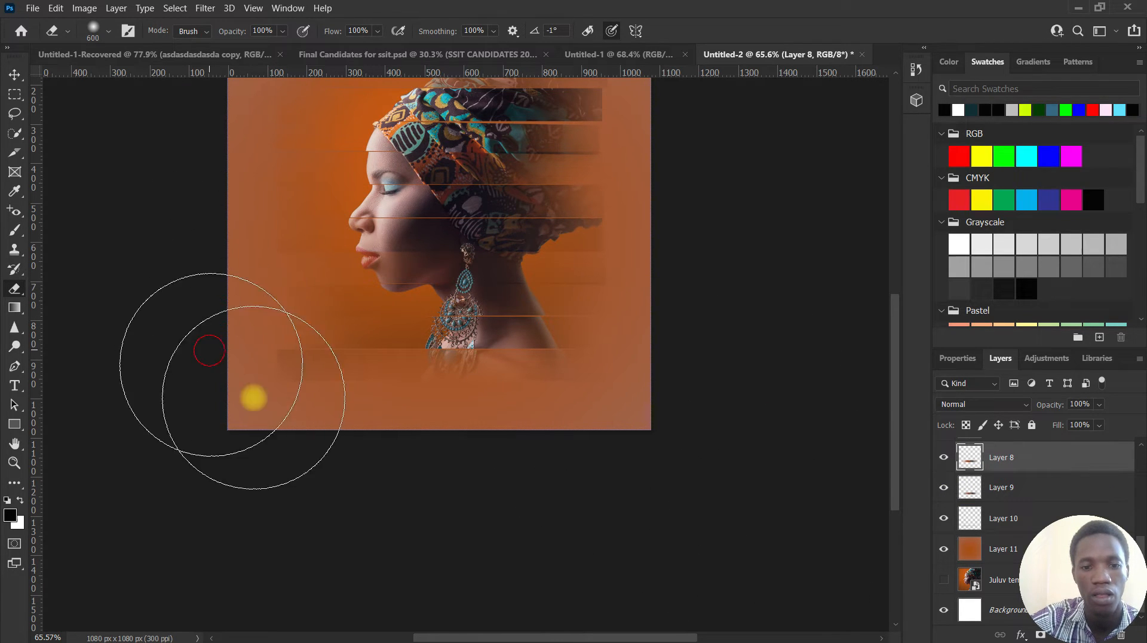
click(984, 518)
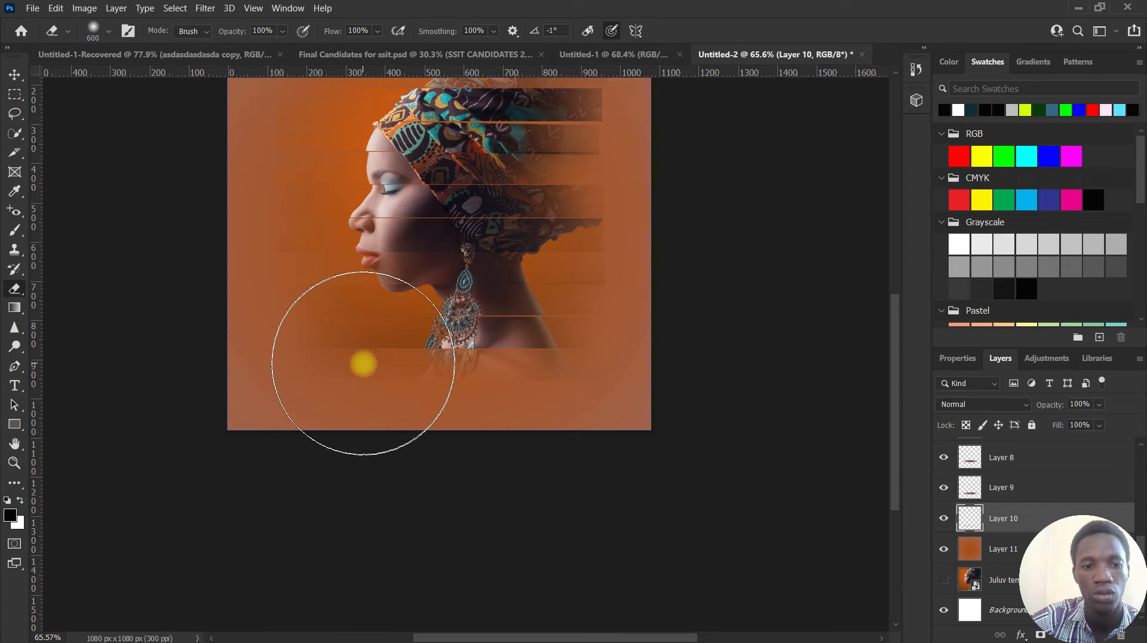
- Try to fade the lower parts of the strips on Layer 10 and Layer 9, undo those strokes and check the eraser's brush settings
click(940, 549)
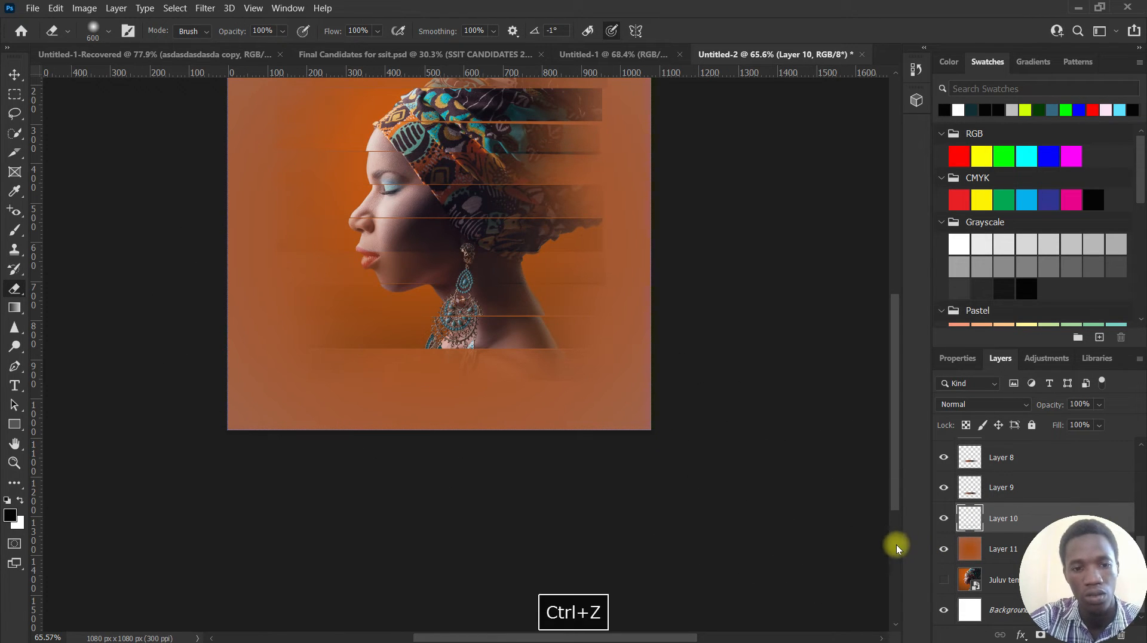
click(992, 487)
mouse_move(453, 340)
mouse_down()
mouse_move(390, 336)
mouse_move(558, 388)
mouse_up()
key(ctrl+z)
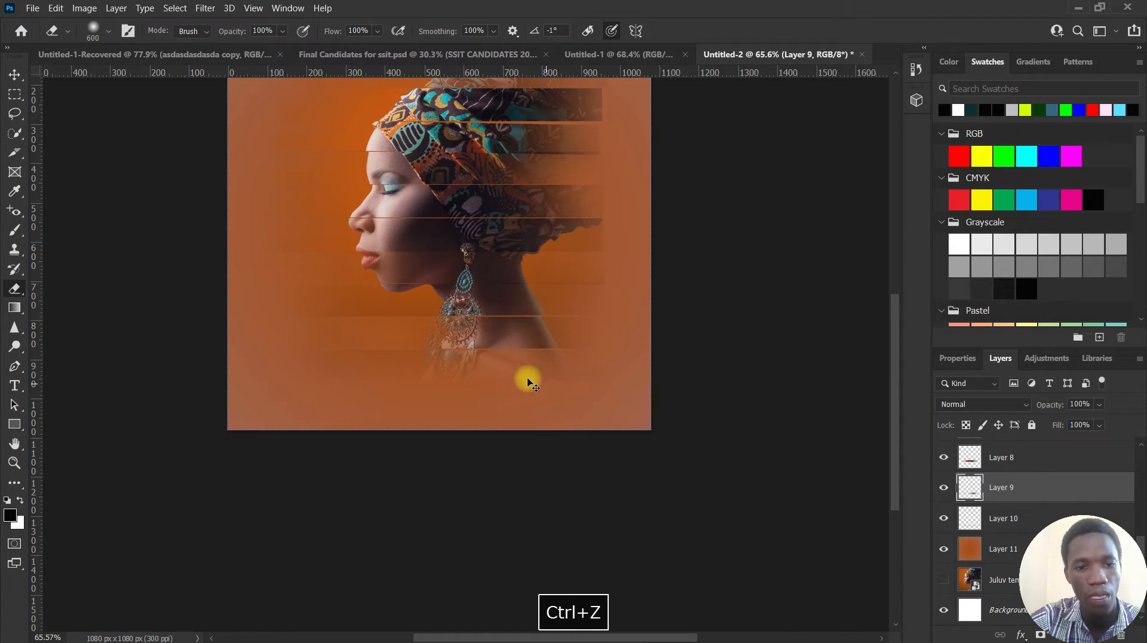
click(106, 33)
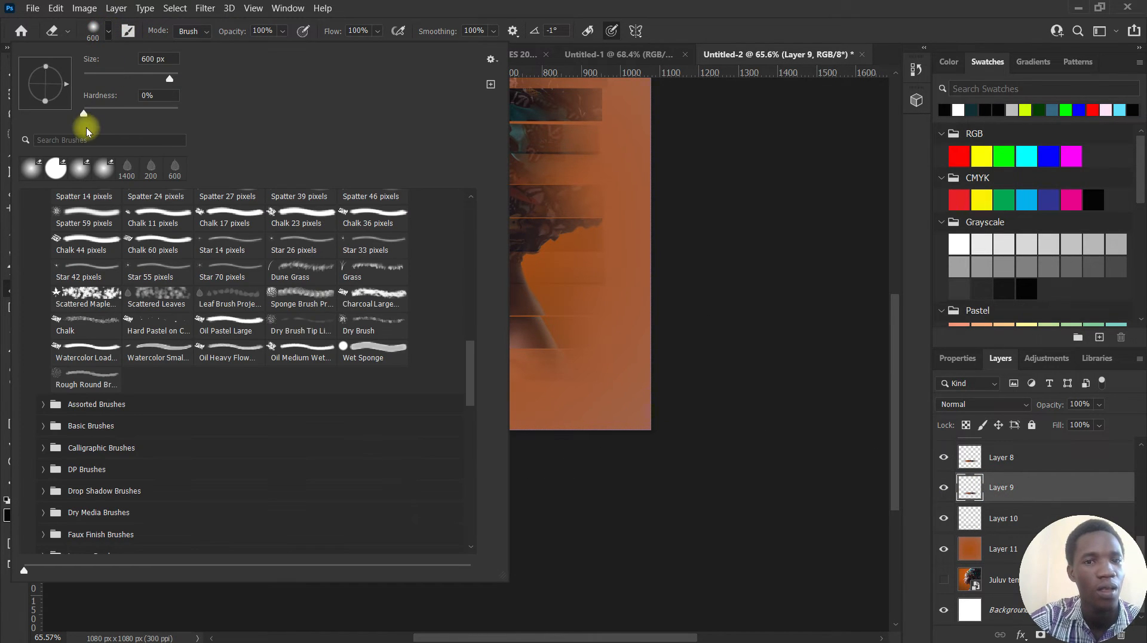
click(807, 43)
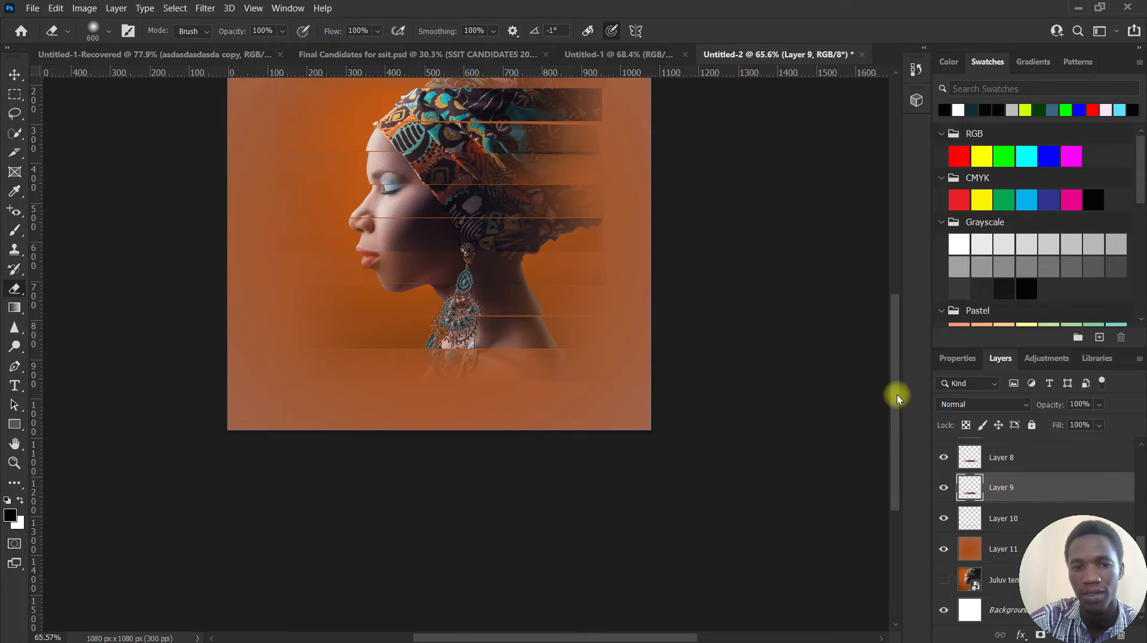
- Enlarge the eraser to 1100 px and lower its opacity to 34%
drag(897, 394, 894, 367)
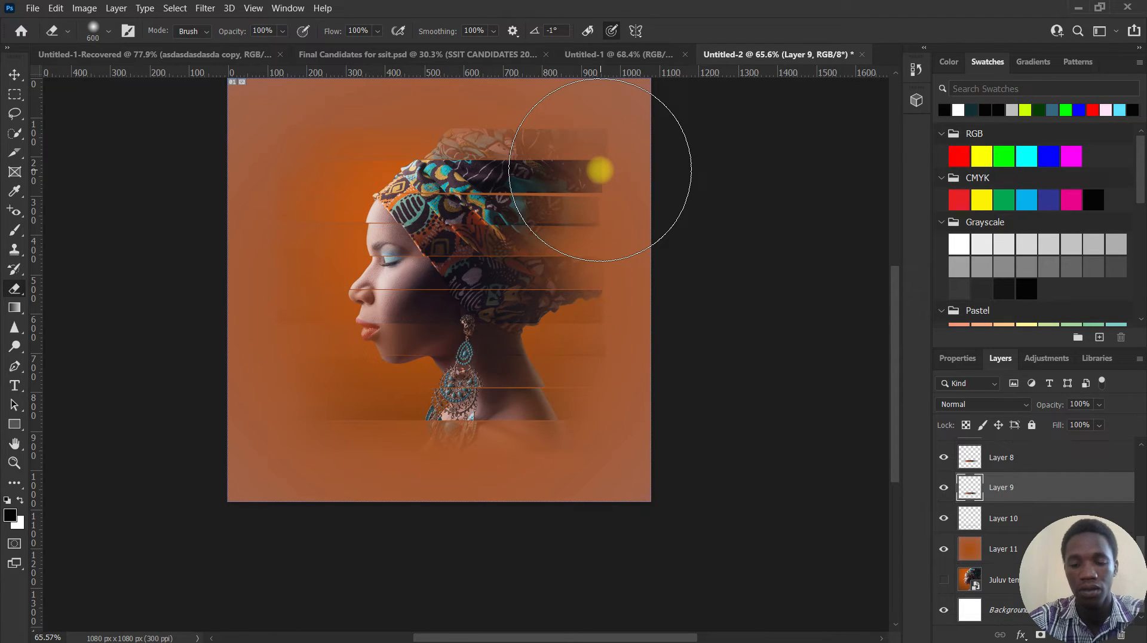
key(bracketright)
key(bracketright)
key(bracketright)
key(bracketright)
key(bracketright)
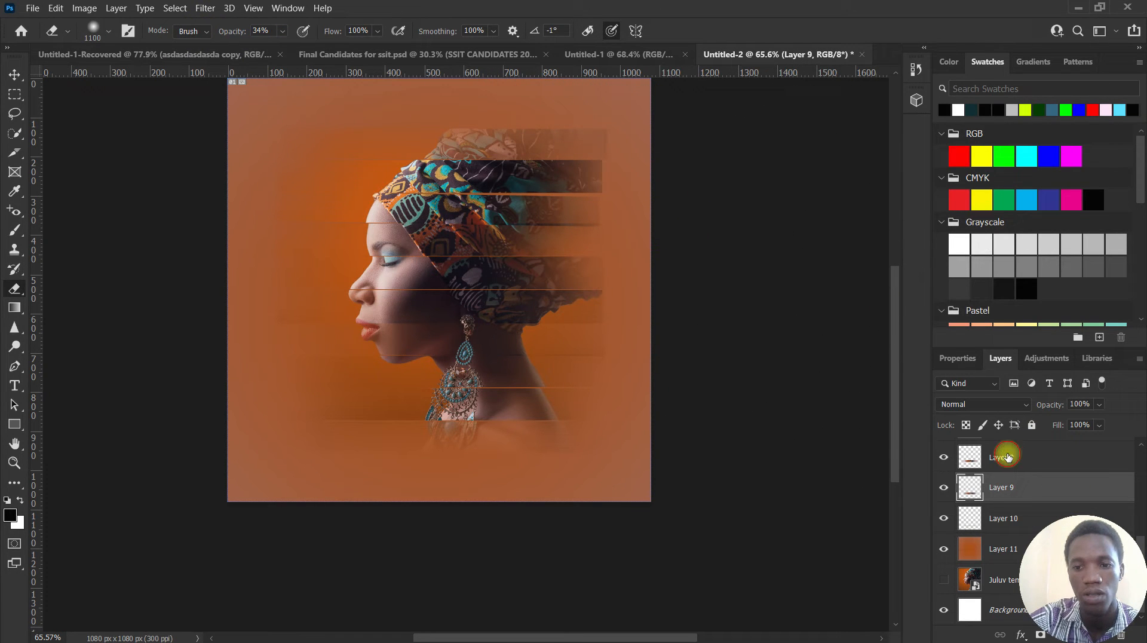
- Soften the right ends of the strips on Layer 2 and Layer 3 with the 1100 px eraser at 34% opacity
scroll(984, 455, up, 5)
click(991, 469)
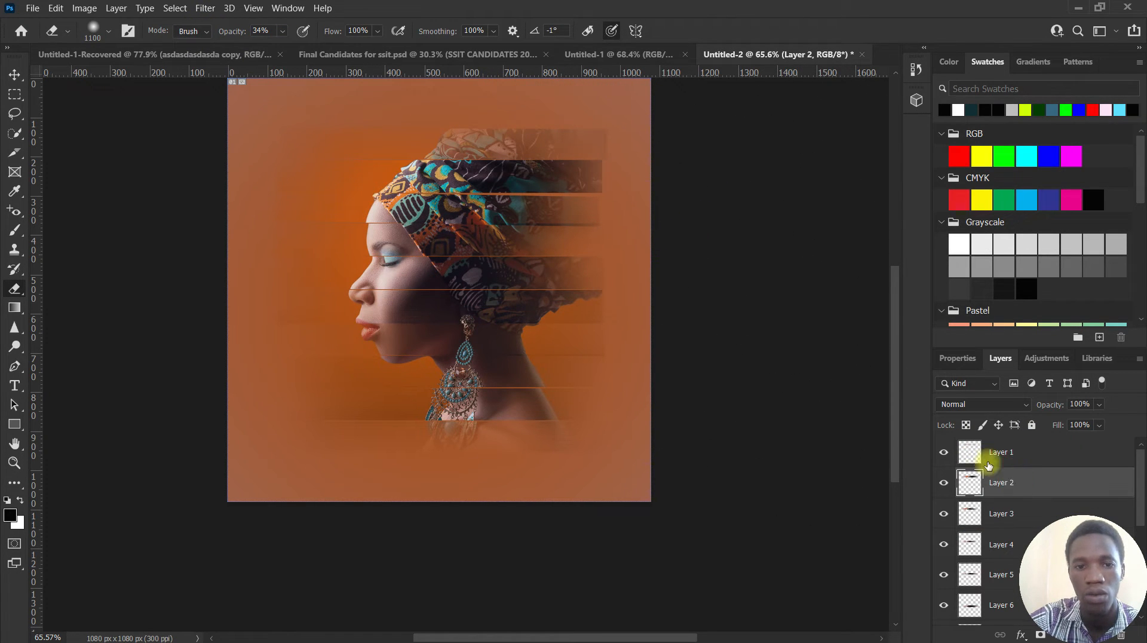
mouse_move(768, 195)
mouse_down()
mouse_move(778, 161)
mouse_move(586, 174)
mouse_move(657, 193)
mouse_up()
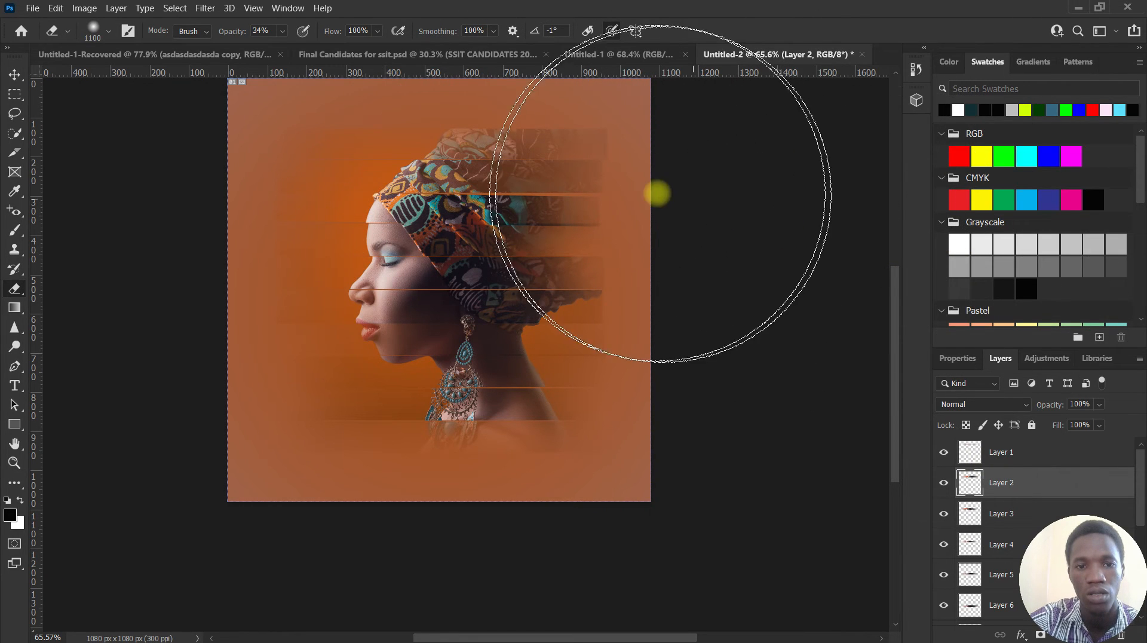
click(992, 523)
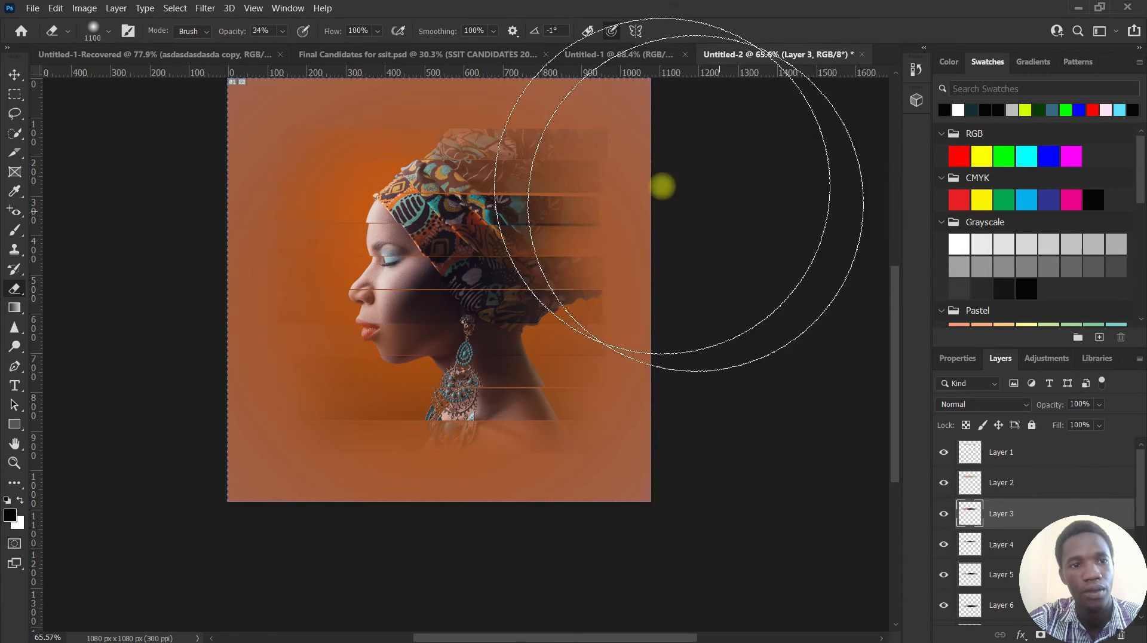
drag(234, 31, 662, 121)
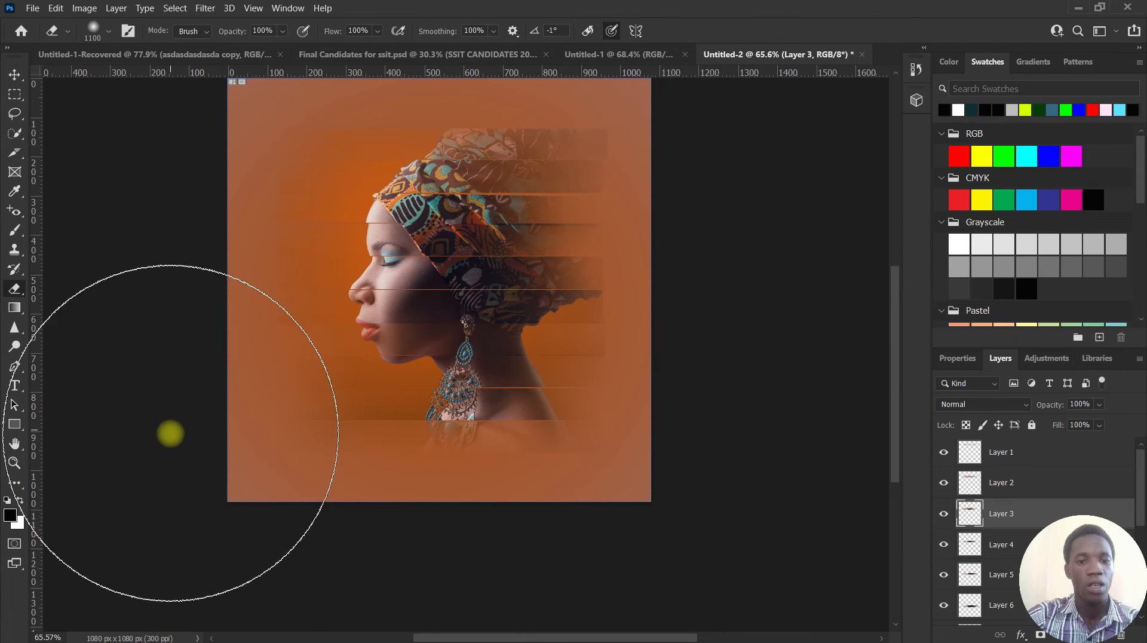
- Add the artist's name as a horizontal text line in 16 pt Niconne near the artwork's lower-right corner
click(8, 74)
click(12, 389)
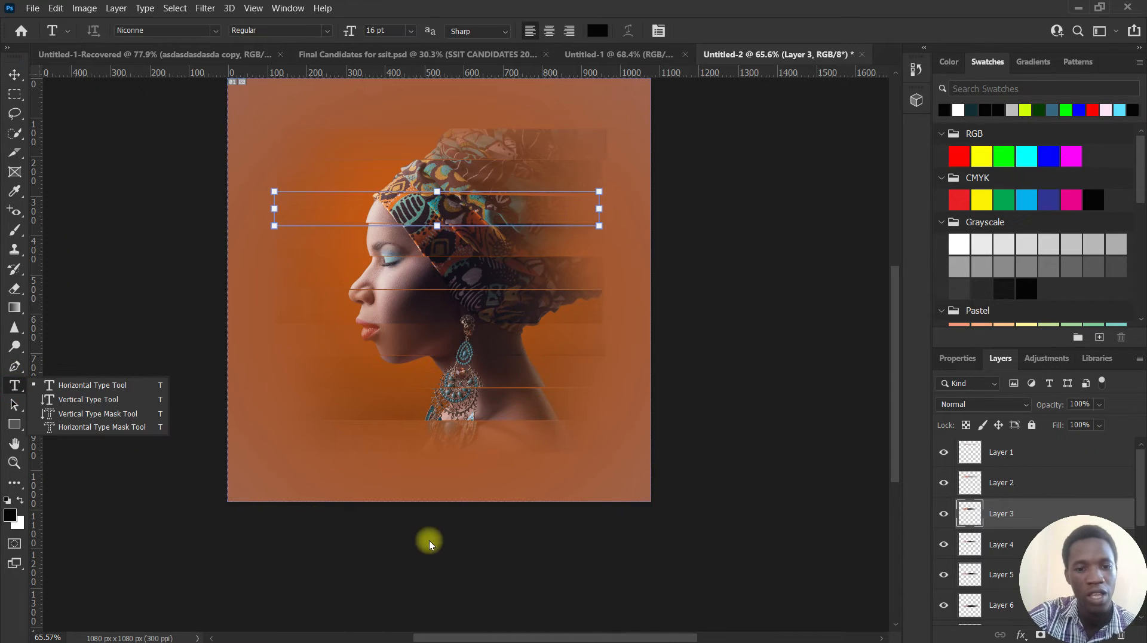
click(511, 481)
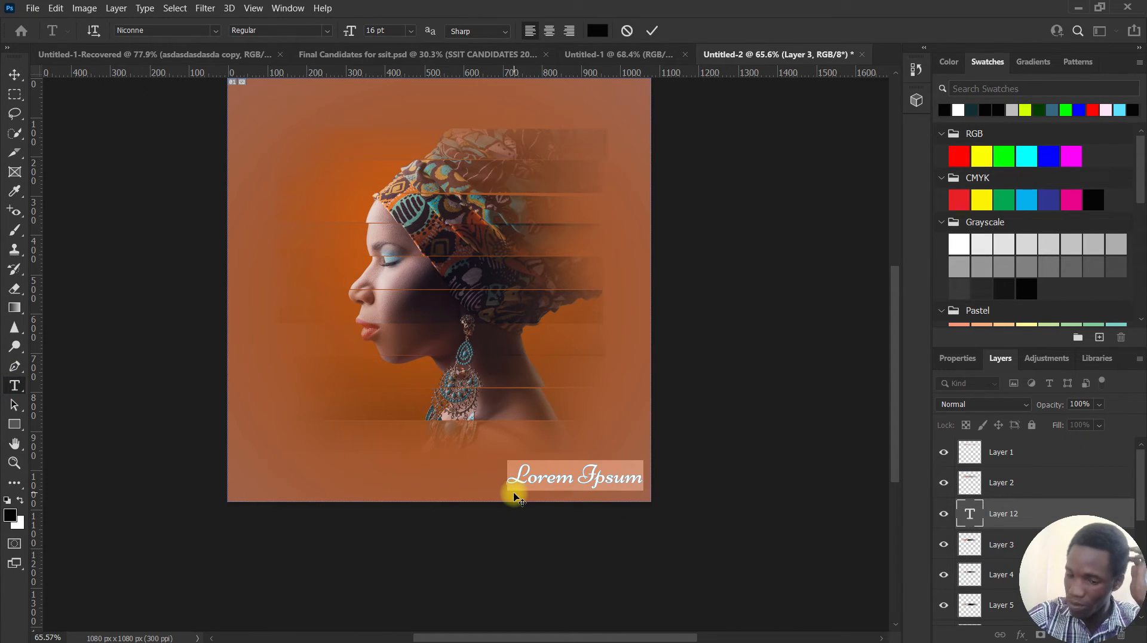
text(Johm)
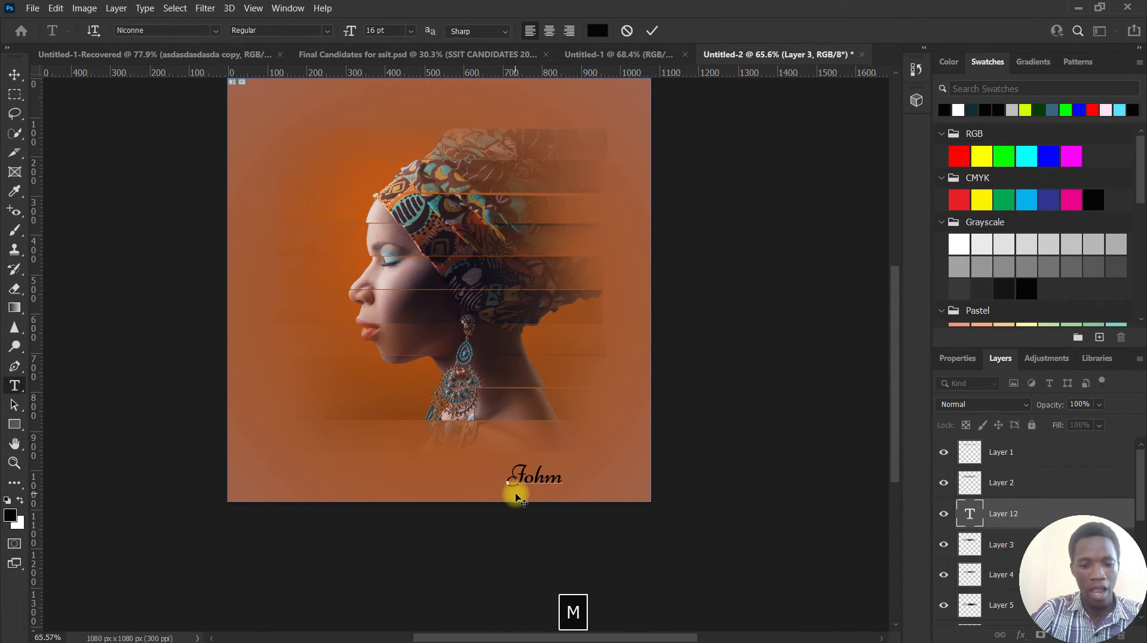
key(BackSpace)
text(nny)
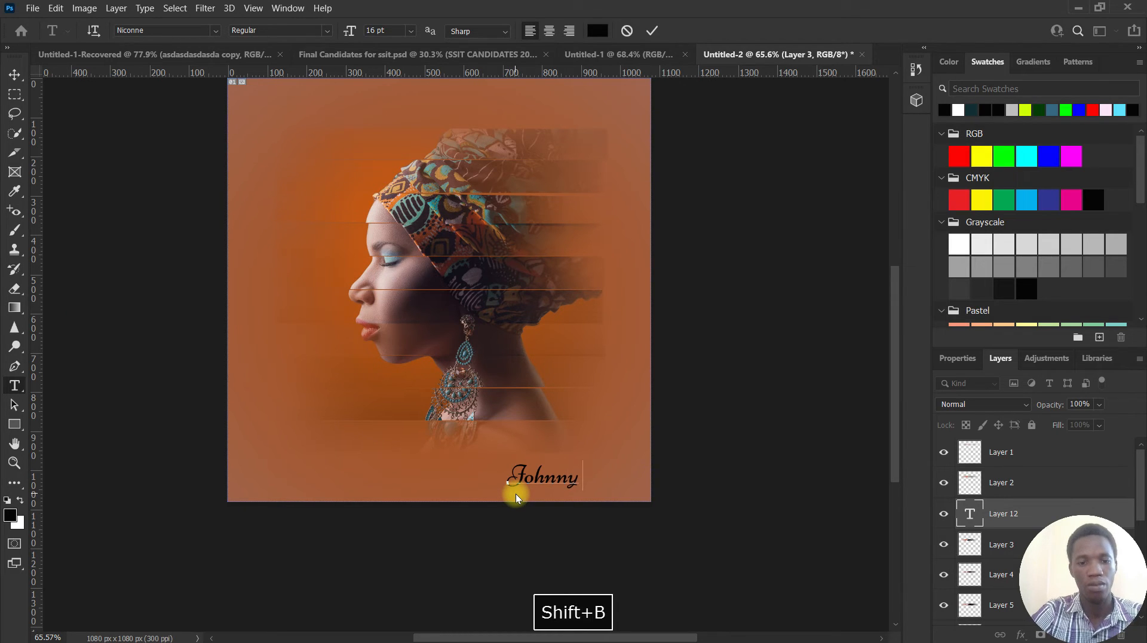
text( Blesss)
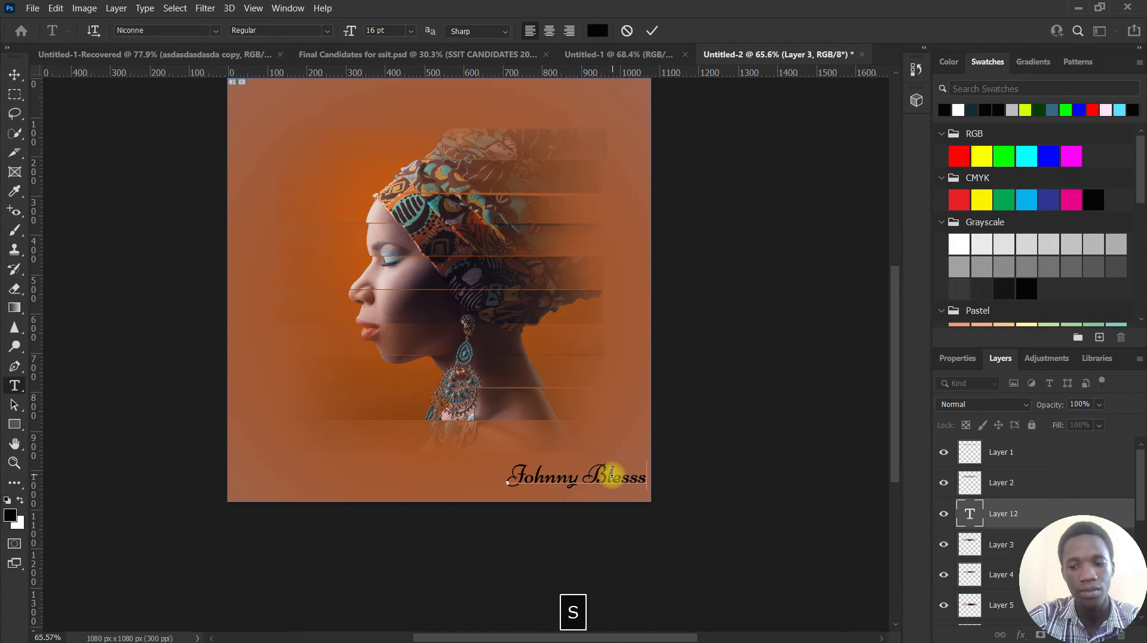
key(BackSpace)
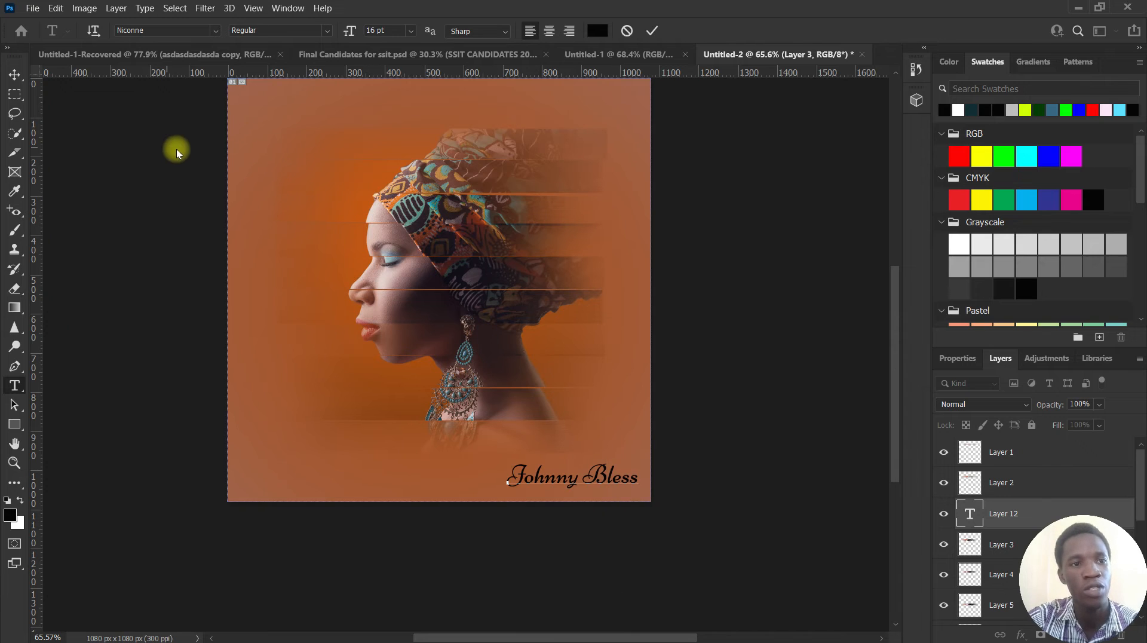
key(ctrl)
key(ctrl+a)
click(651, 30)
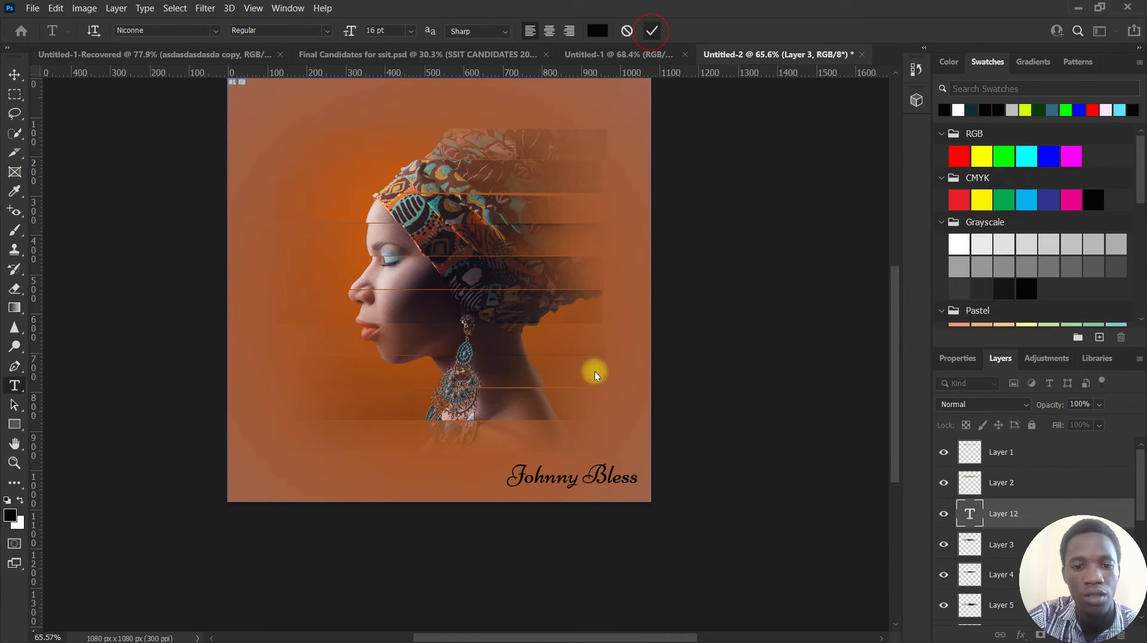
- Scale the signature text down proportionally to about 75% of its size near the artwork's lower-right corner
key(v)
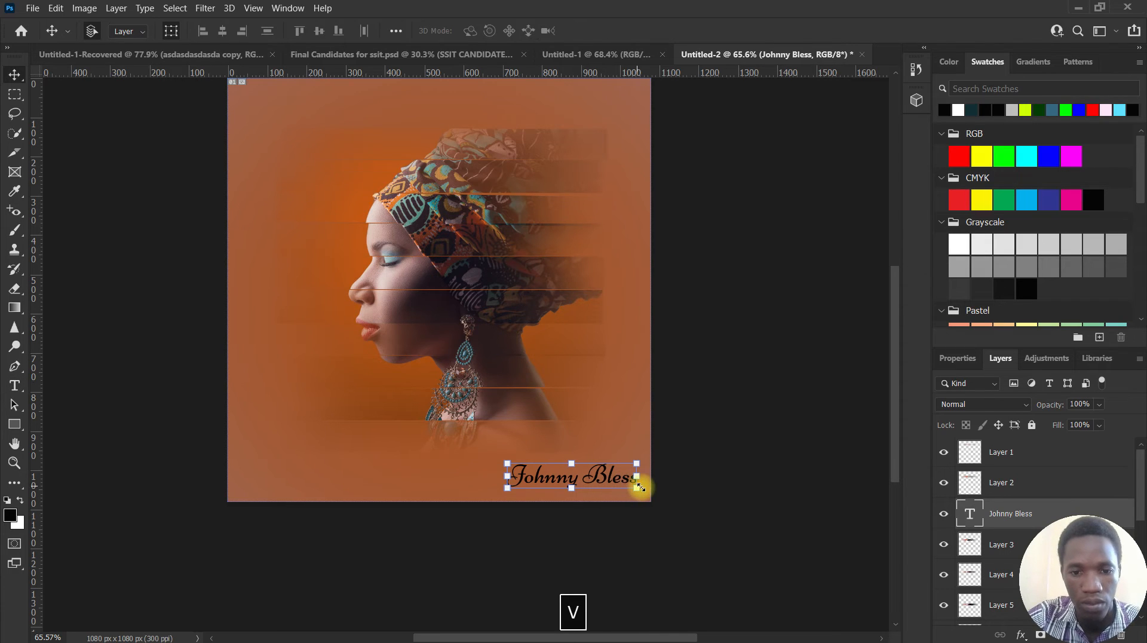
drag(636, 481, 603, 478)
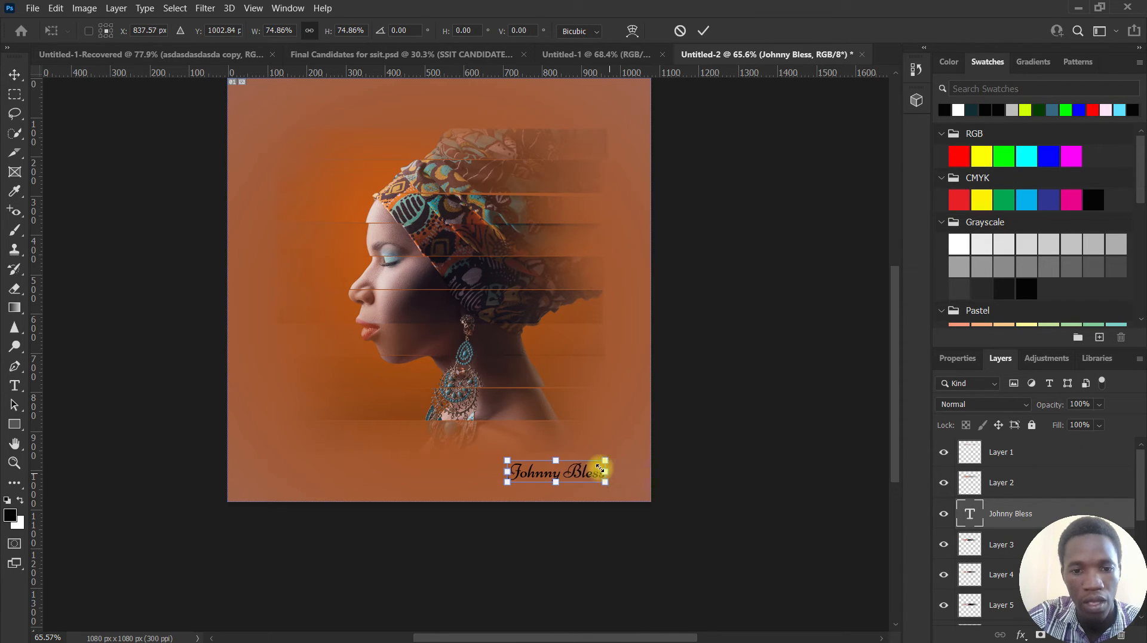
double_click(585, 471)
- Recolour the signature text to the dark tone 271e23, sampled from the shaded part of the portrait
double_click(585, 471)
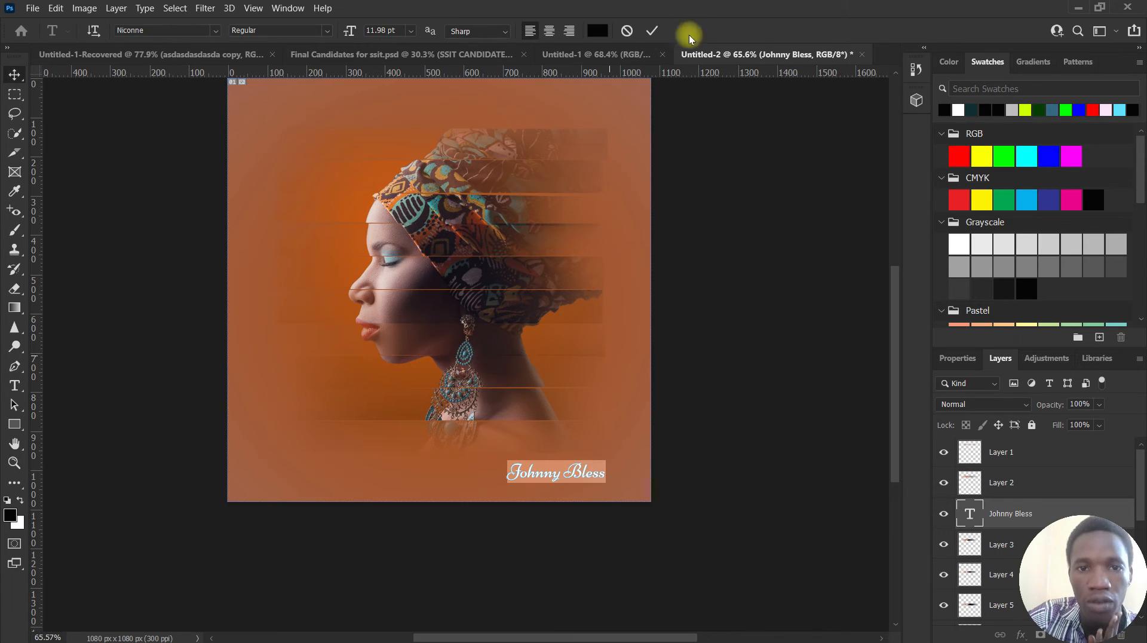
click(597, 30)
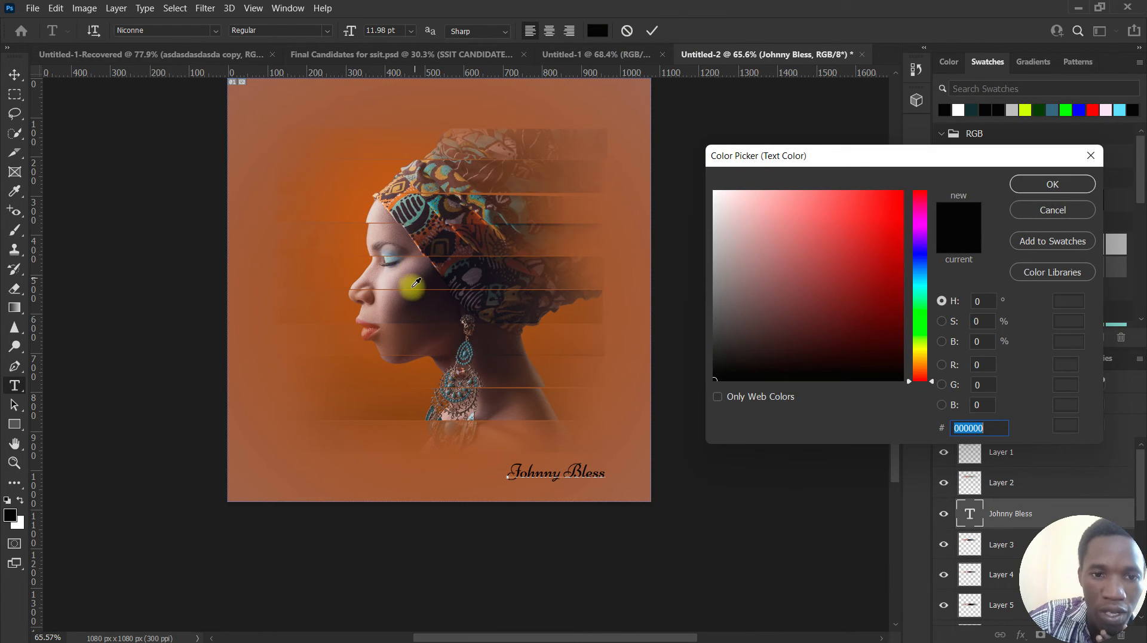
click(430, 272)
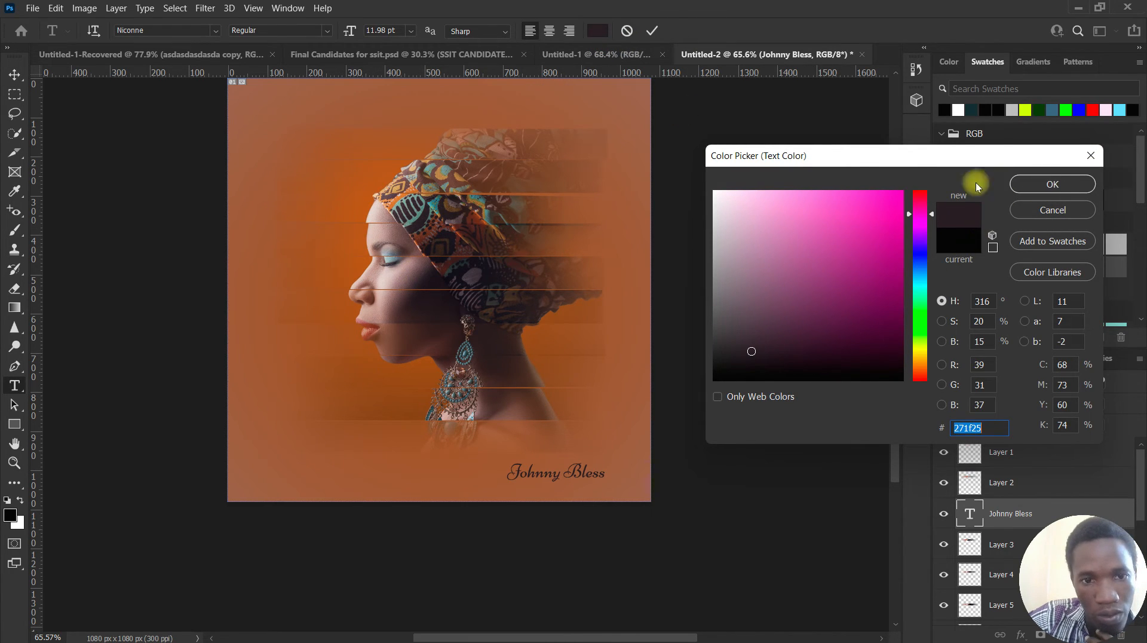
click(427, 209)
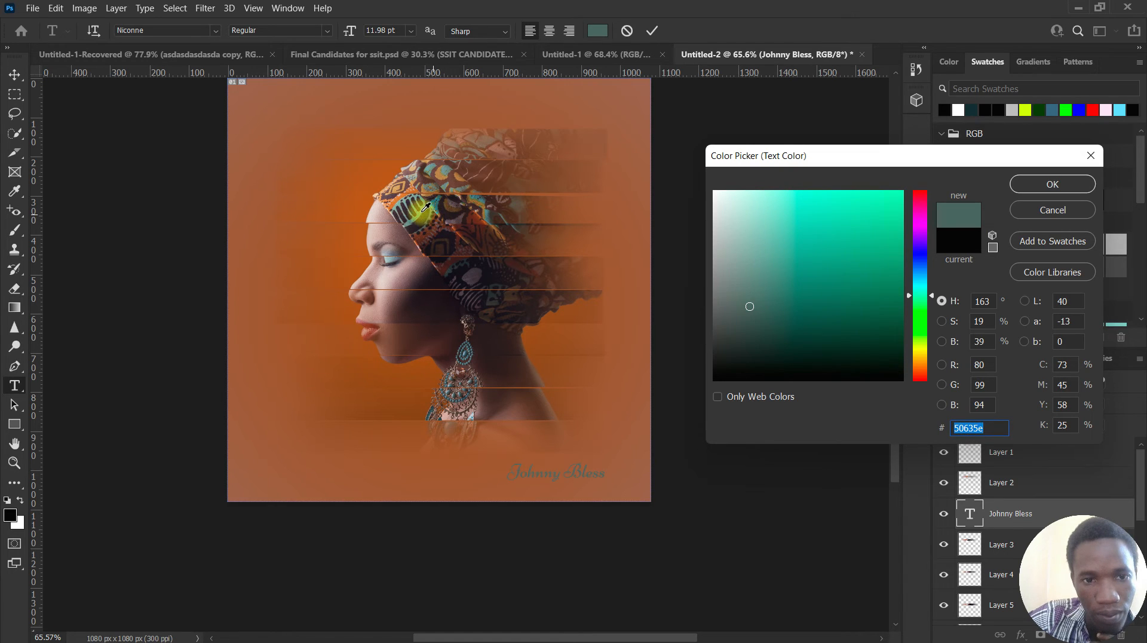
click(422, 212)
click(423, 227)
click(422, 224)
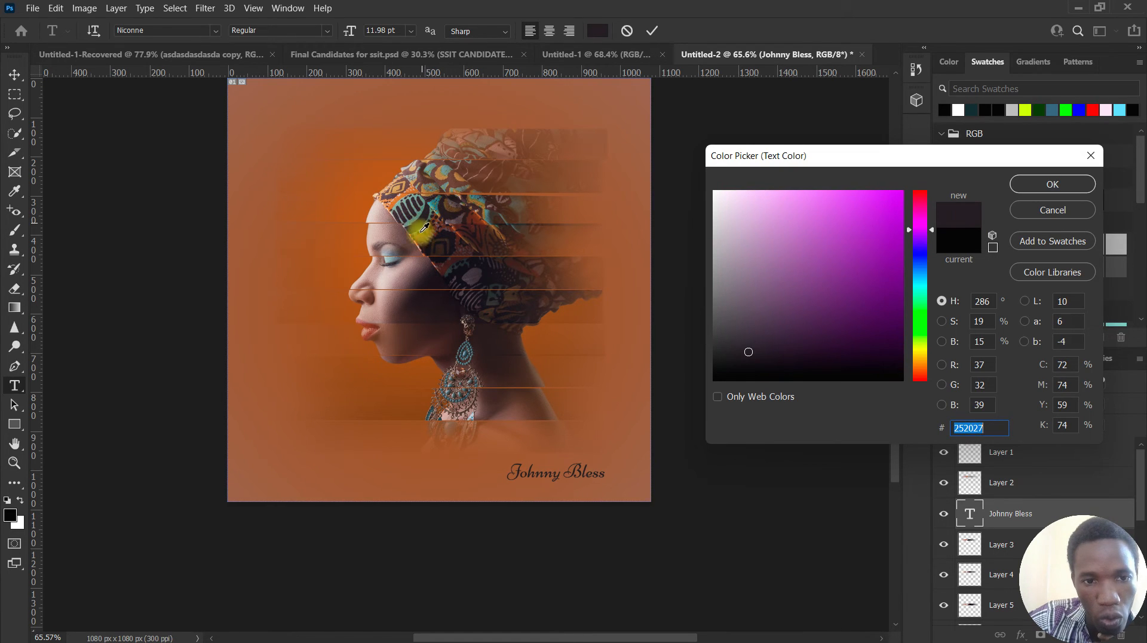
click(405, 266)
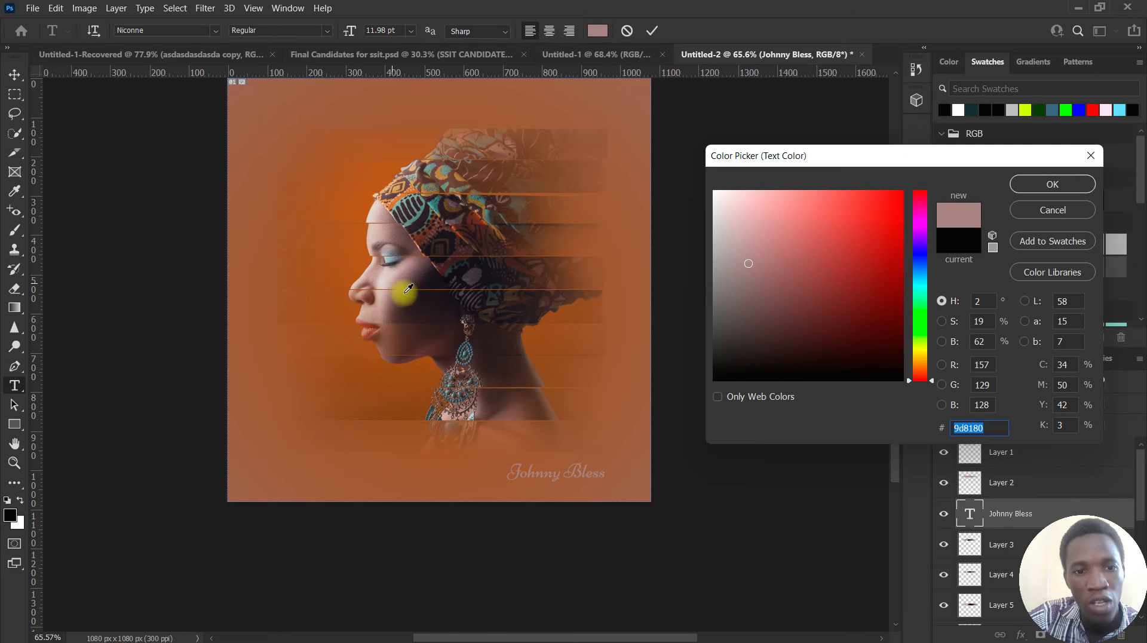
click(409, 289)
click(1040, 190)
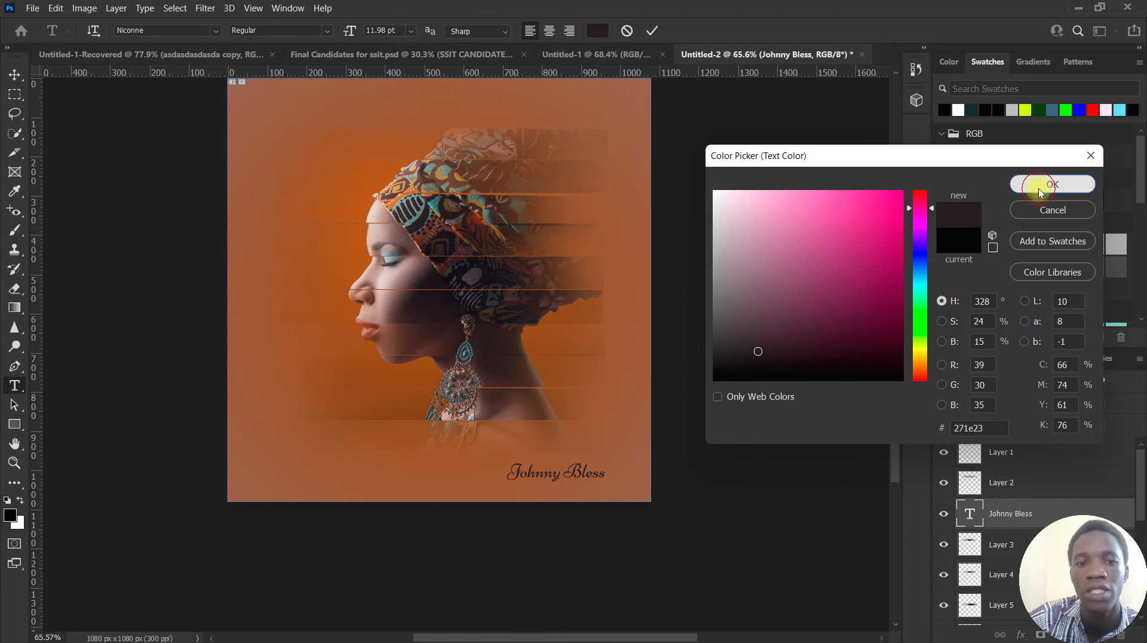
click(652, 31)
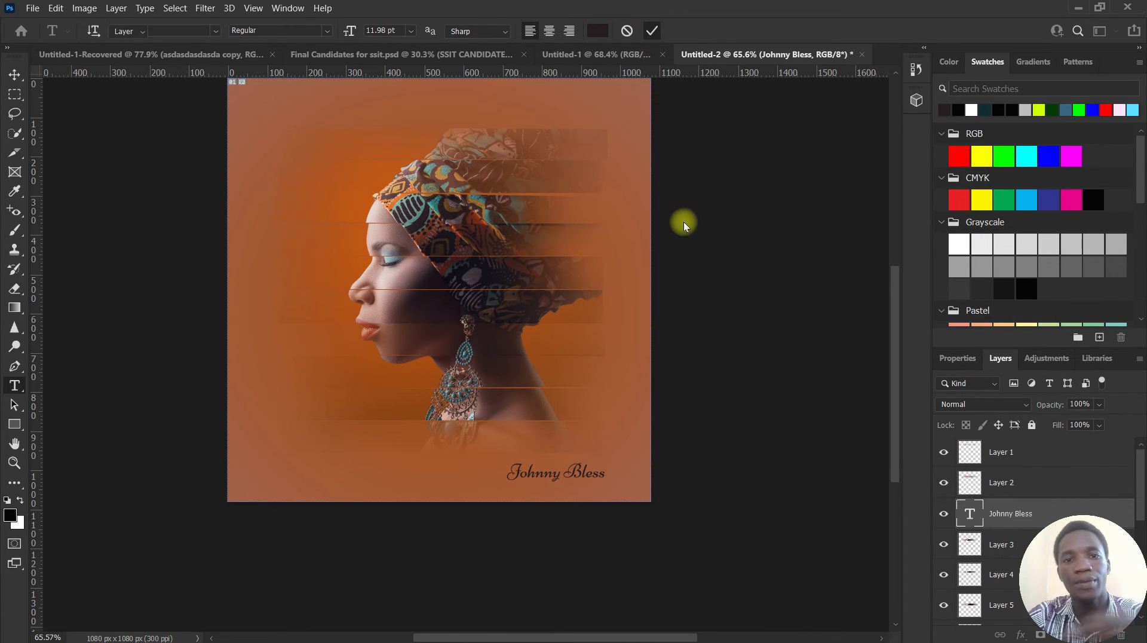
- Examine the finished artwork up close and as a whole, checking the signature, the faded strips and the gaps between them
click(732, 392)
click(543, 470)
click(813, 364)
scroll(573, 315, down, 2)
scroll(520, 292, up, 3)
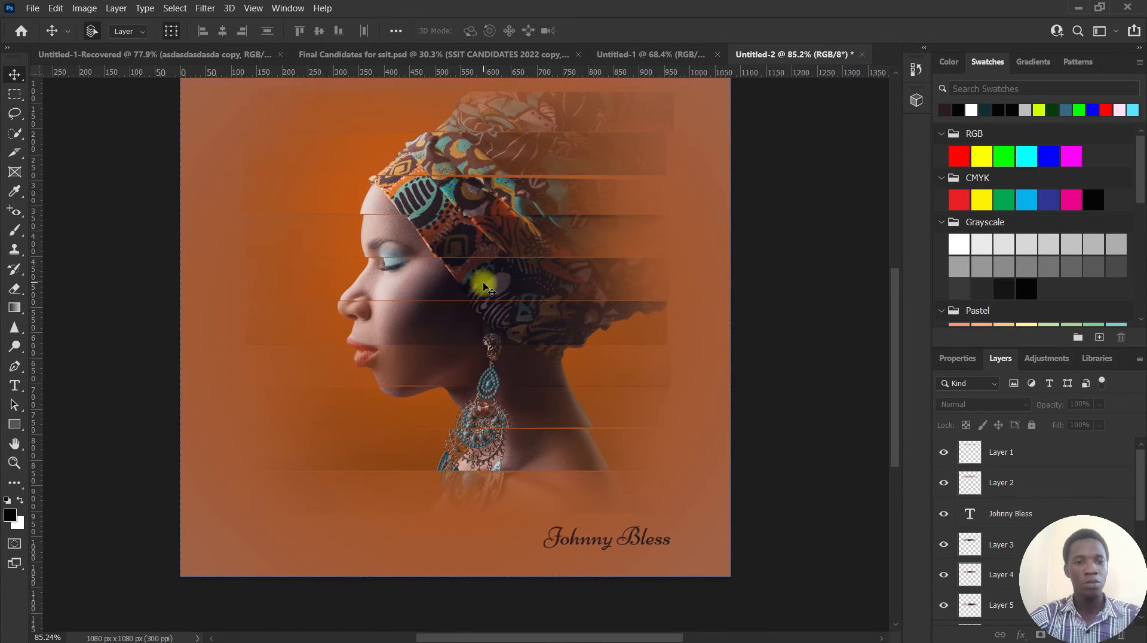
scroll(485, 296, down, 3)
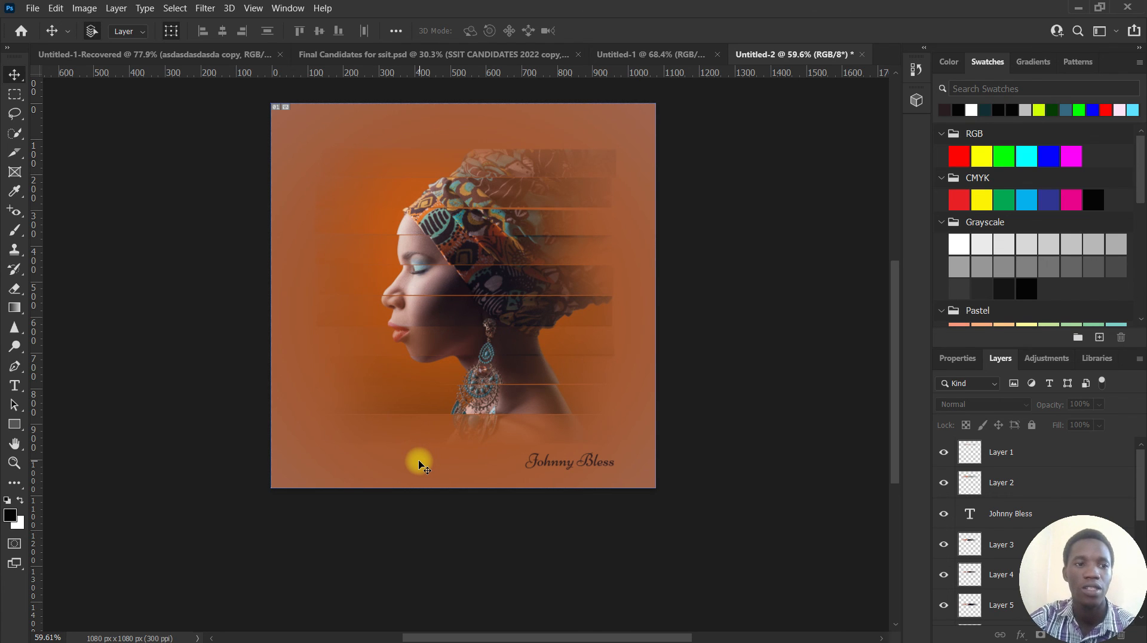
click(611, 308)
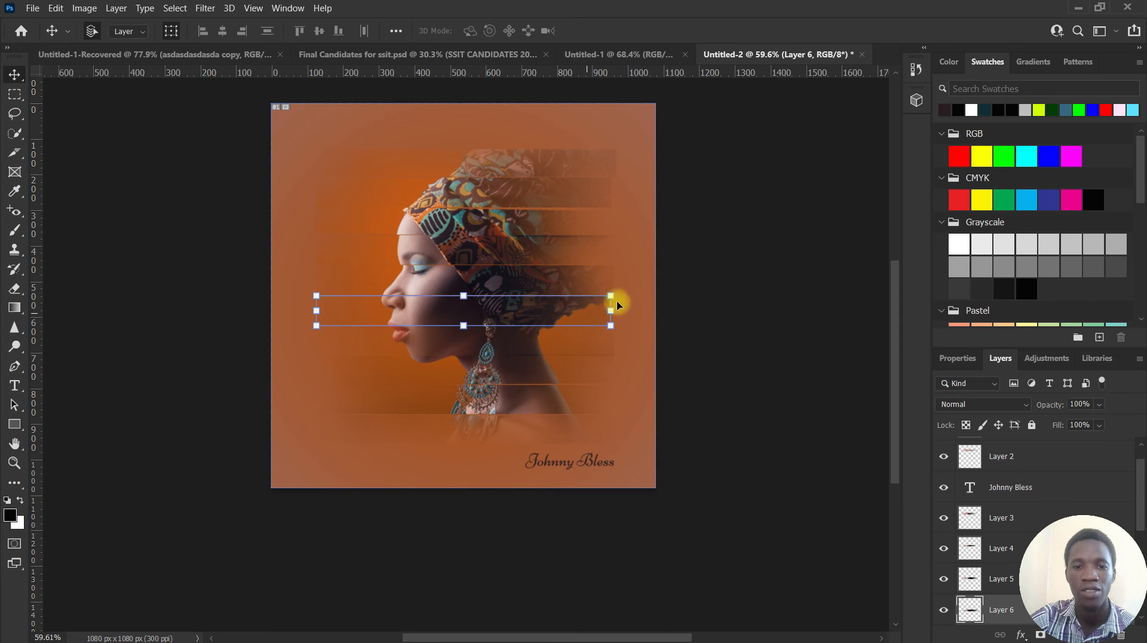
click(667, 276)
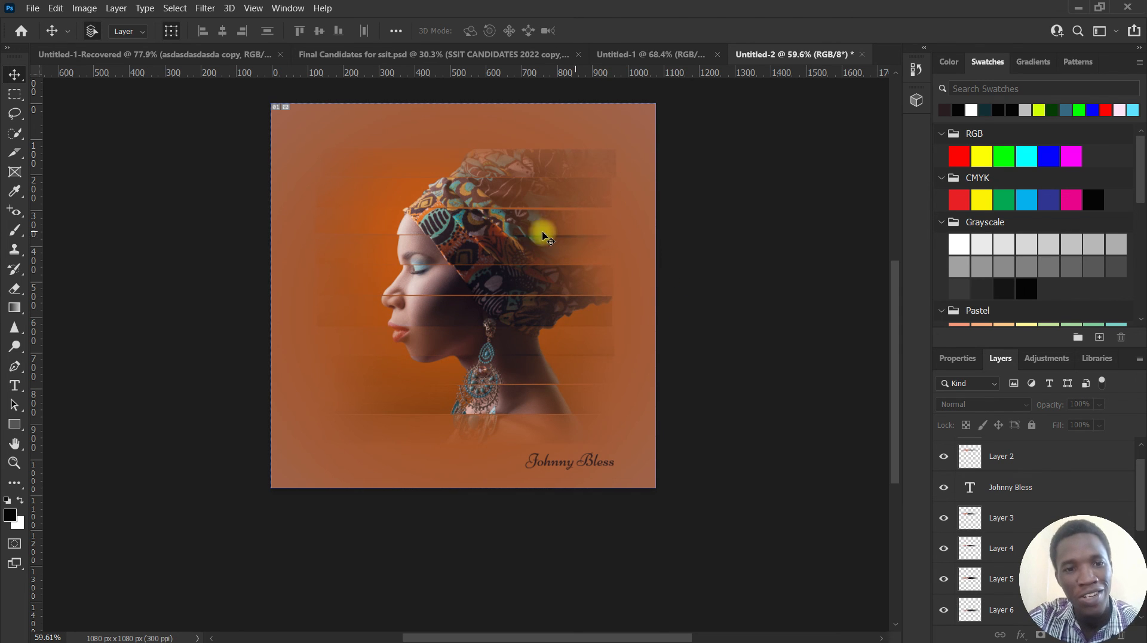
click(457, 263)
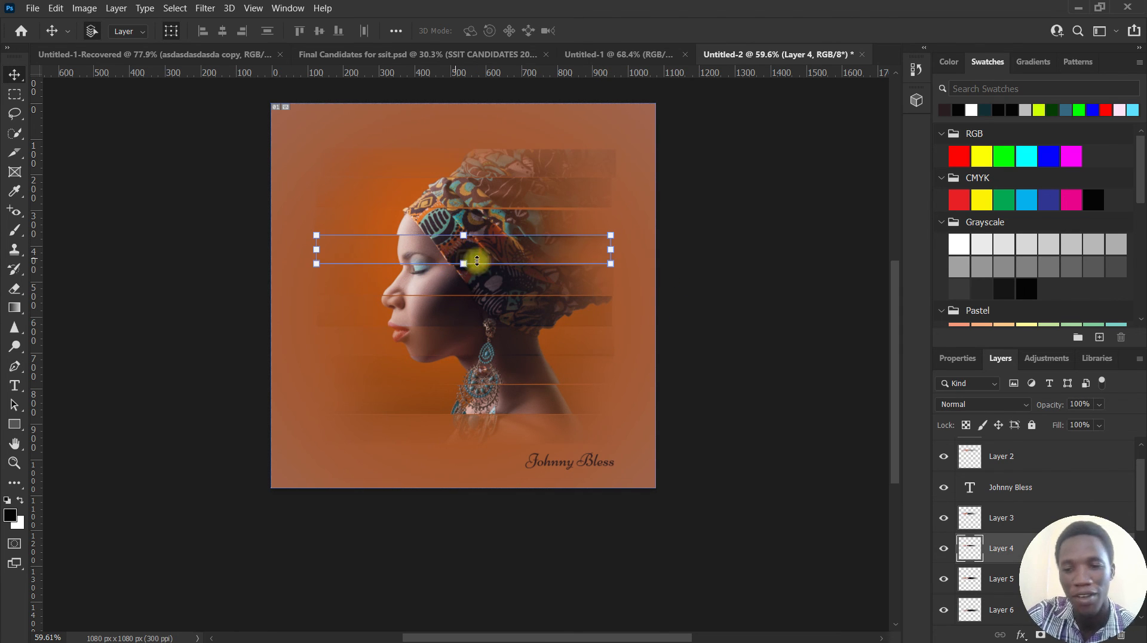
click(798, 339)
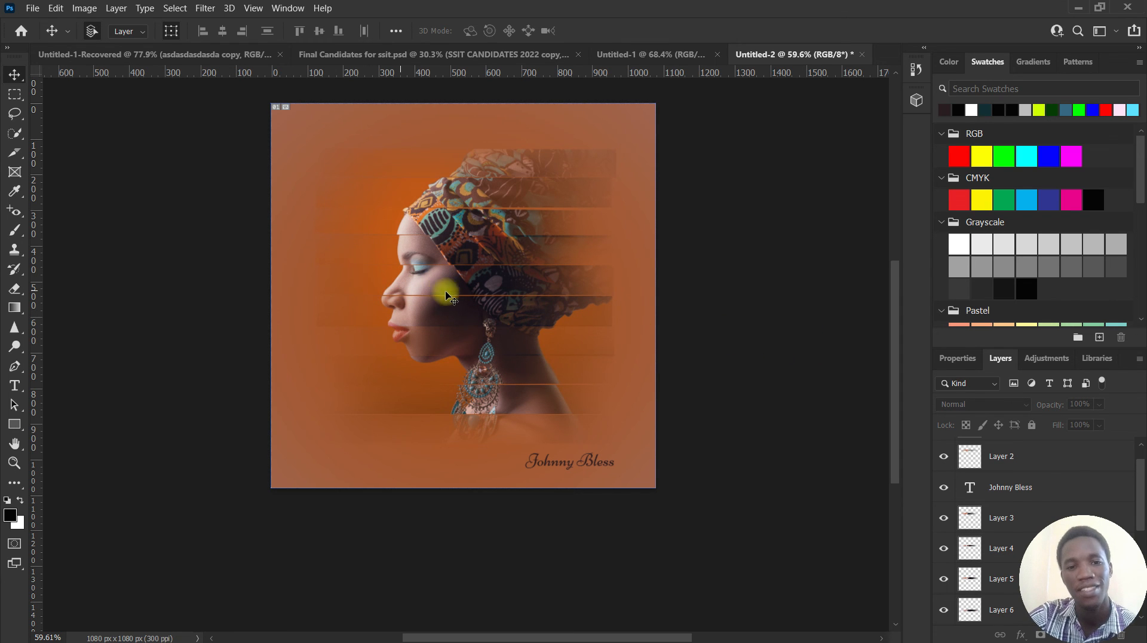
scroll(463, 300, up, 2)
scroll(578, 282, up, 3)
scroll(578, 282, down, 3)
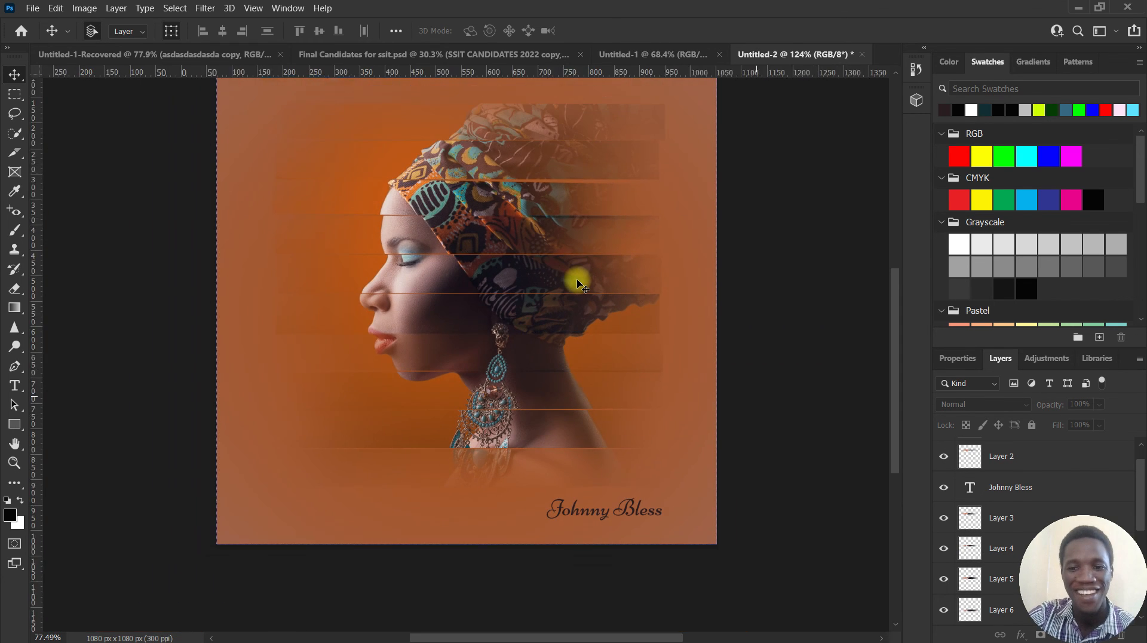